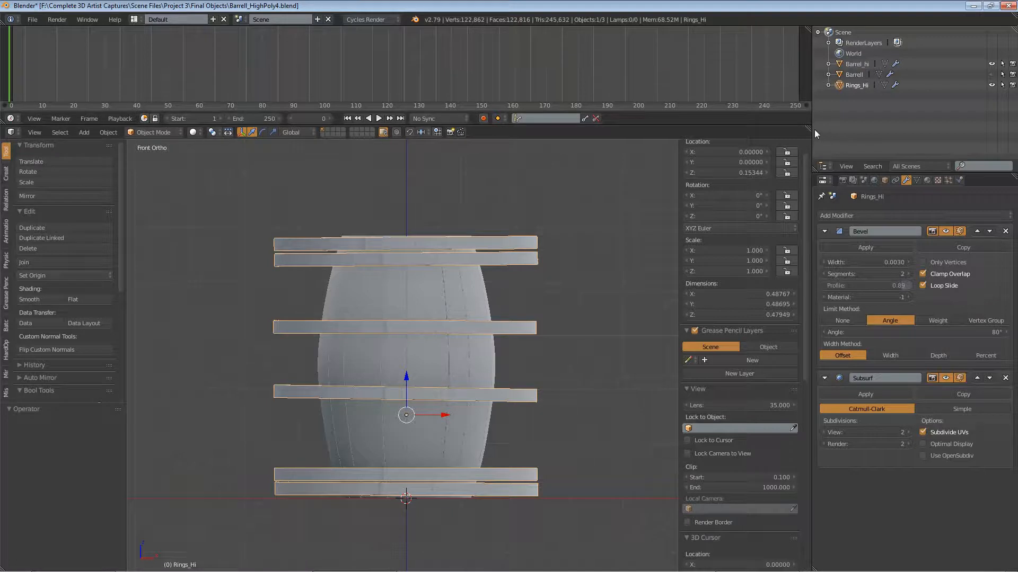
Step: Merge the timeline area into the 3D viewport and add a cylinder mesh at the 3D cursor
left_click_drag(810, 129, 352, 27)
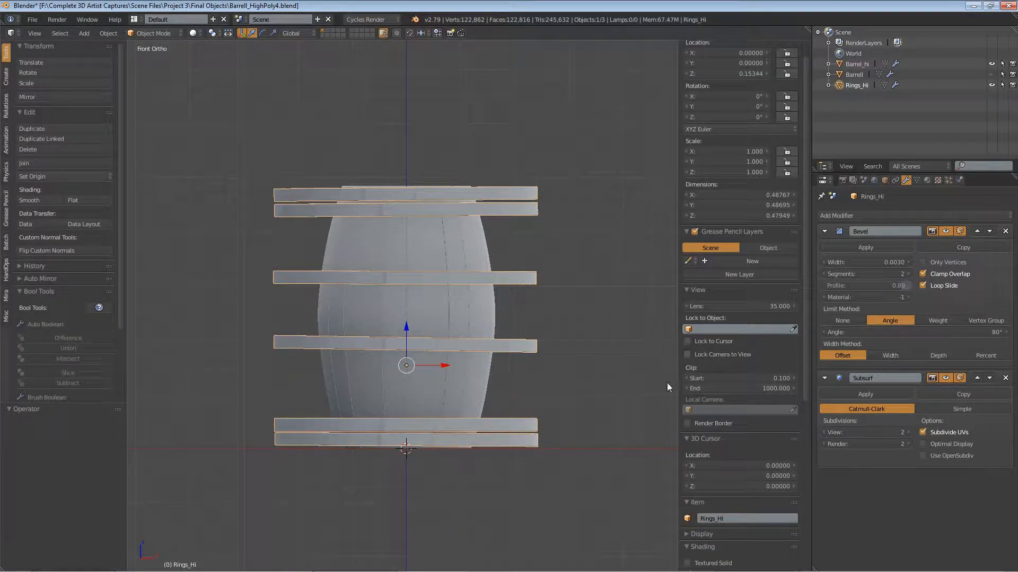
scroll(422, 342, "up", 2)
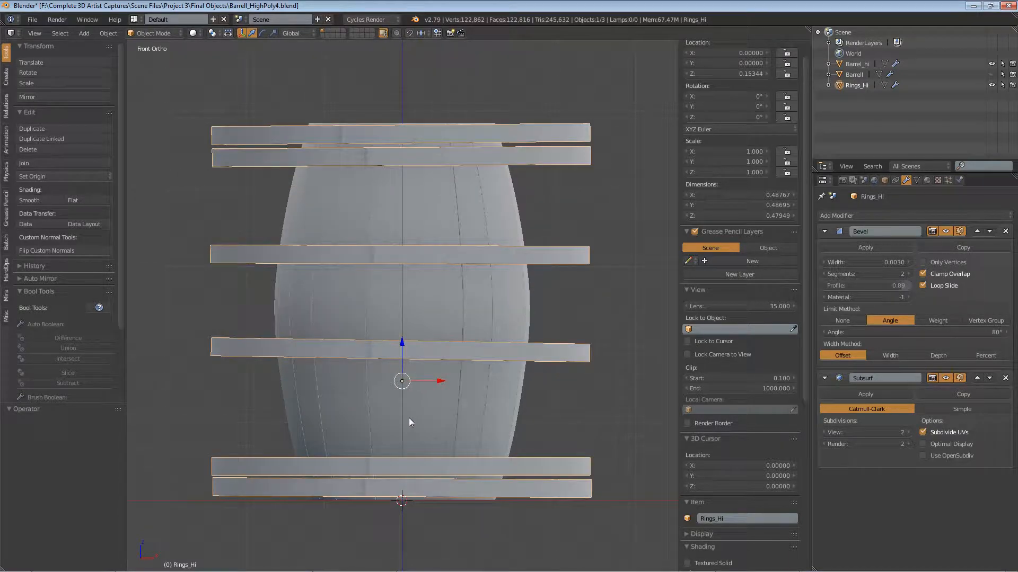
key("shift+a")
mouse_move(383, 340)
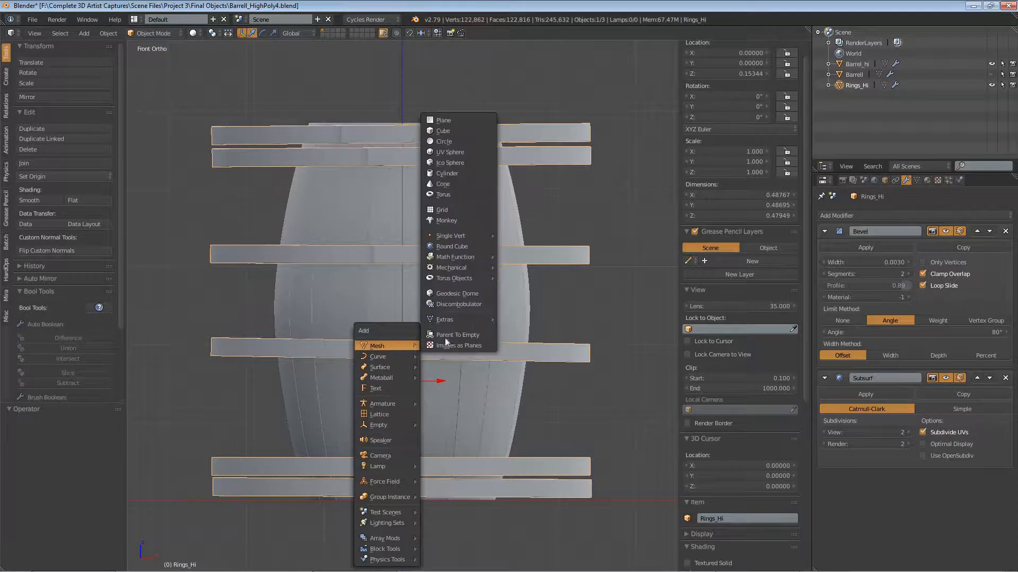
left_click(454, 174)
key("KP_Decimal")
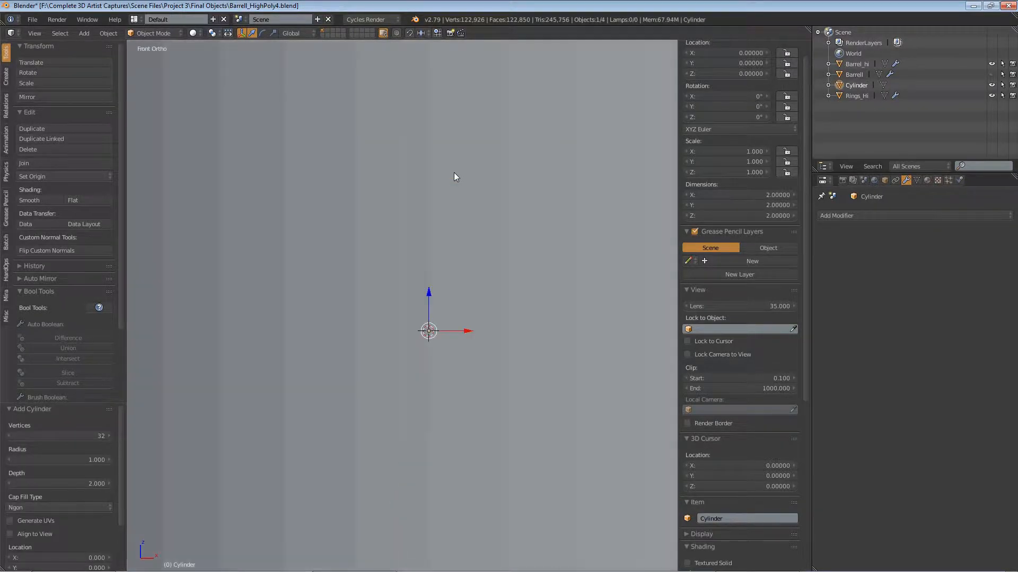
Step: In Edit Mode, scale the whole cylinder mesh to about 0.235 and raise it about 0.242 along Z over the barrel
left_click(159, 34)
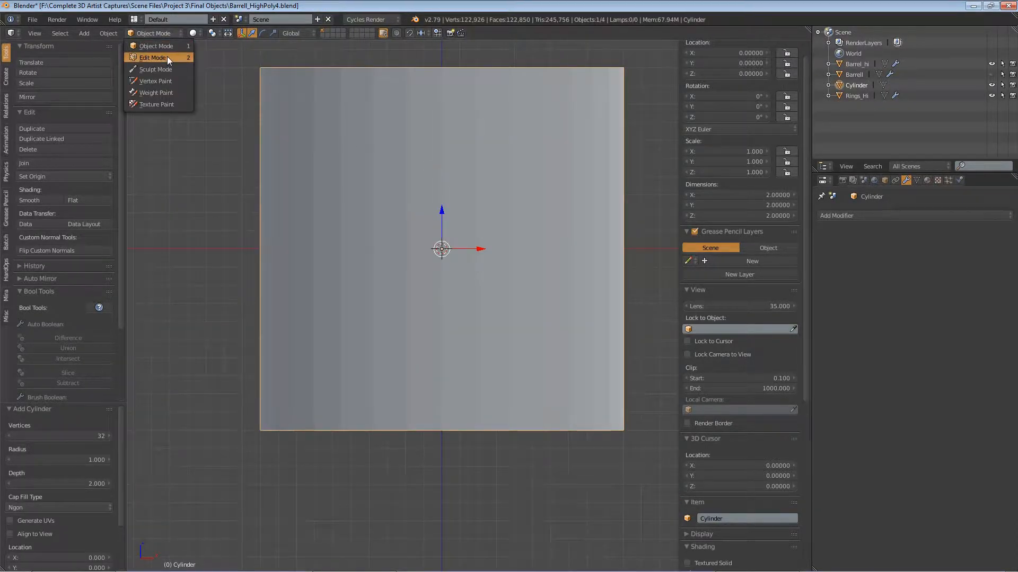
left_click(167, 56)
key("s")
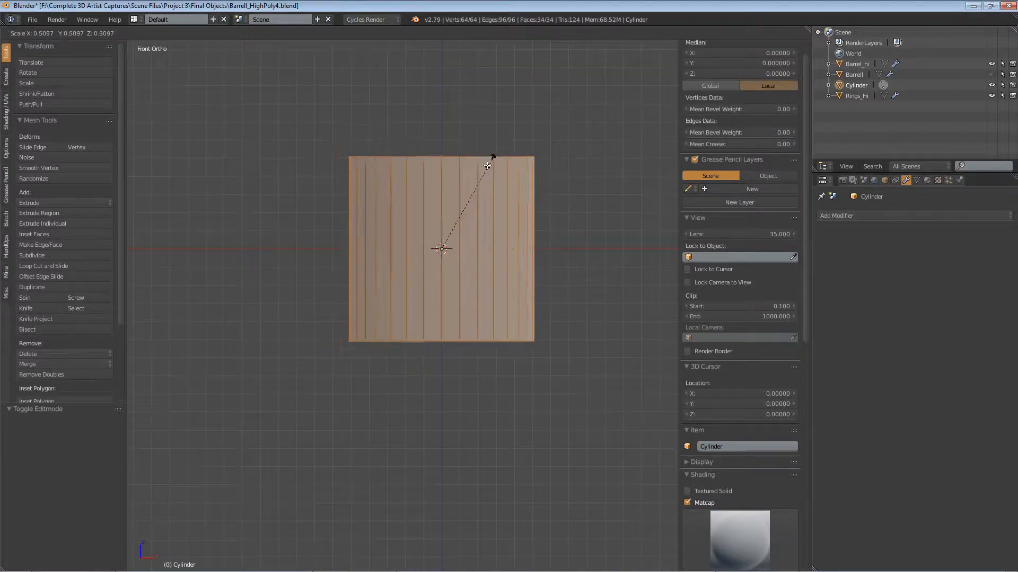
left_click(441, 200)
key("KP_Decimal")
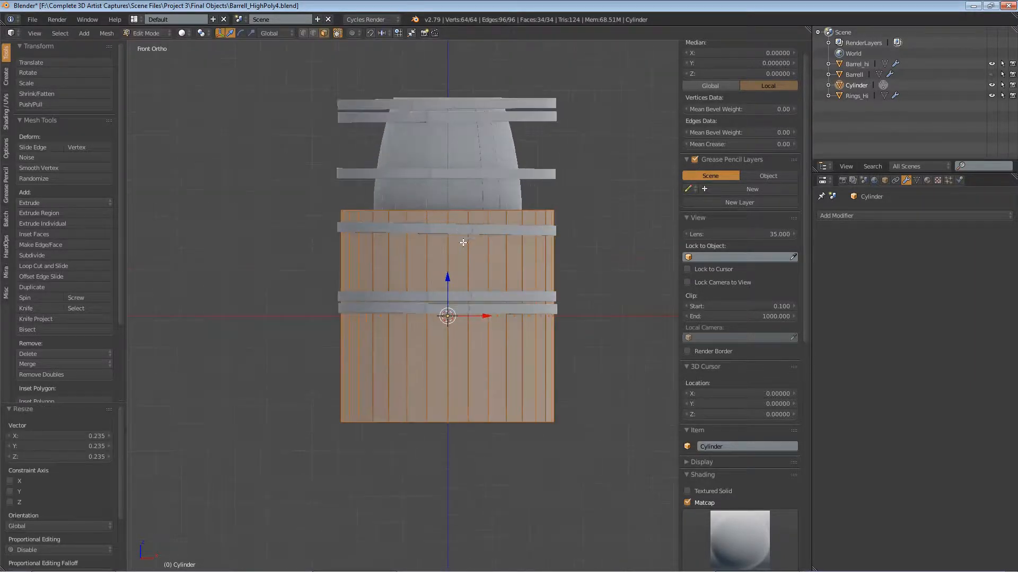
left_click_drag(447, 282, 436, 173)
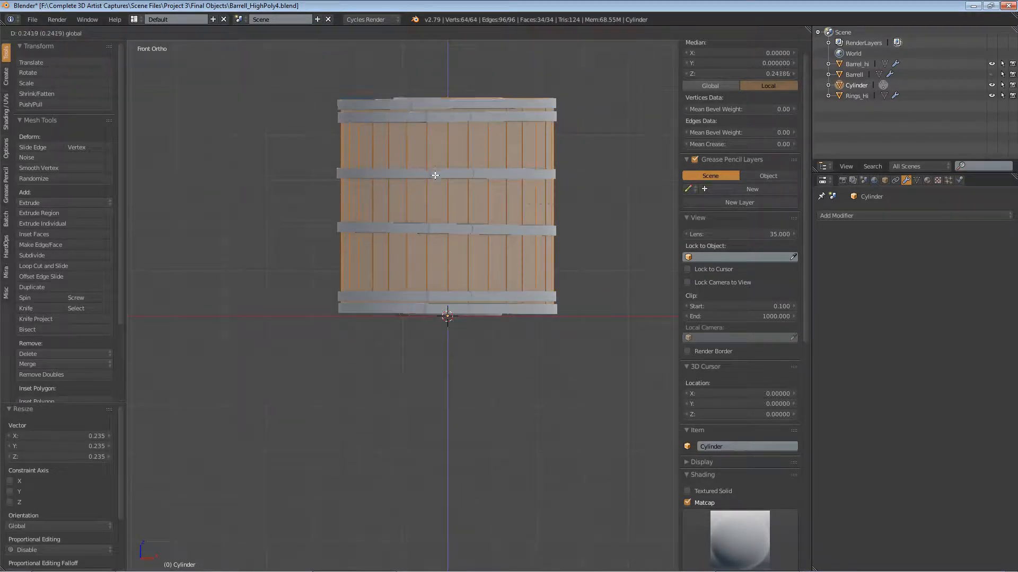
Step: Enlarge the cylinder mesh uniformly by about 1.03 and nudge it up about 0.002 along Z
scroll(435, 173, "up", 1)
scroll(435, 174, "up", 1)
key("s")
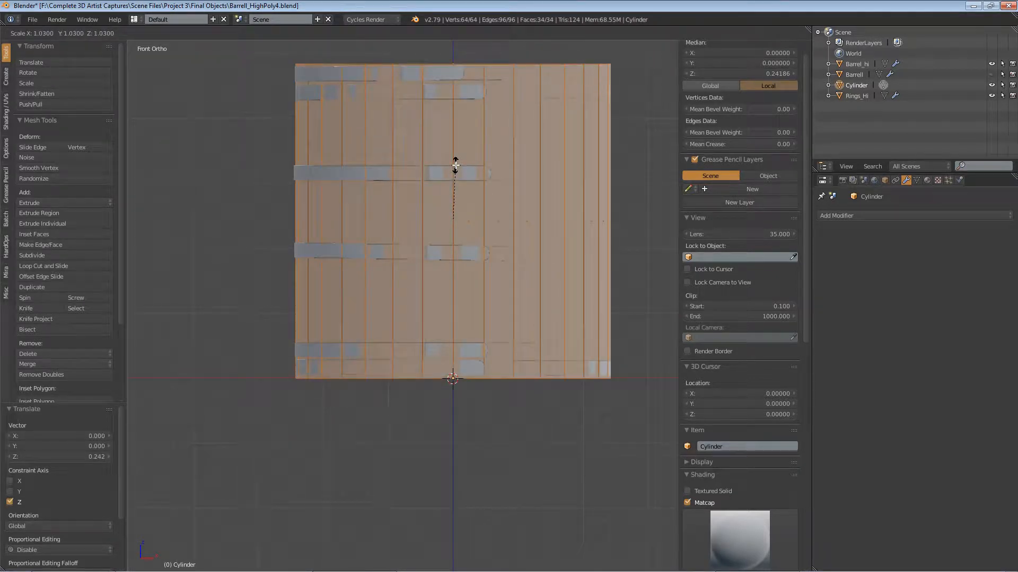
left_click(455, 165)
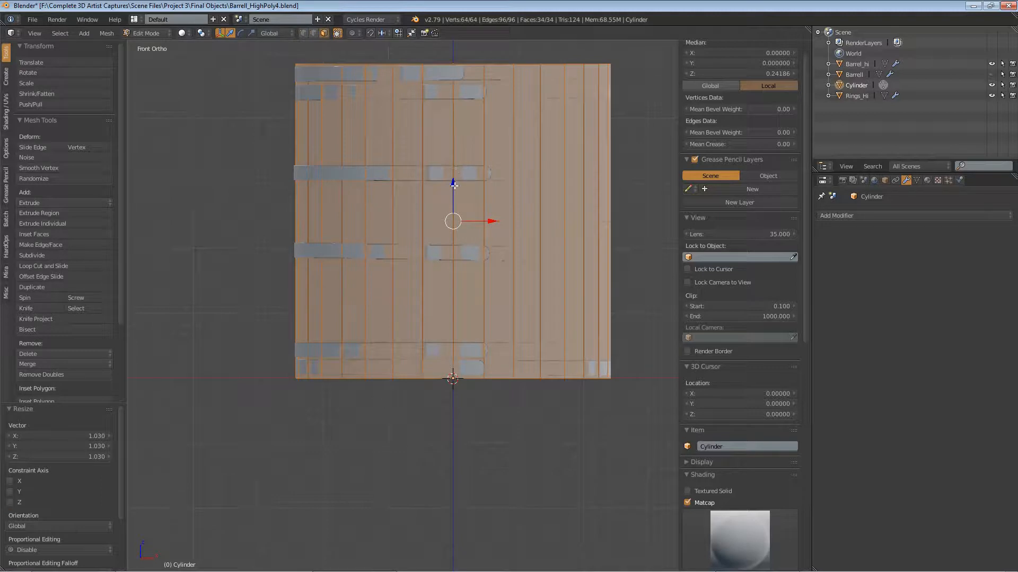
key("g")
key("z")
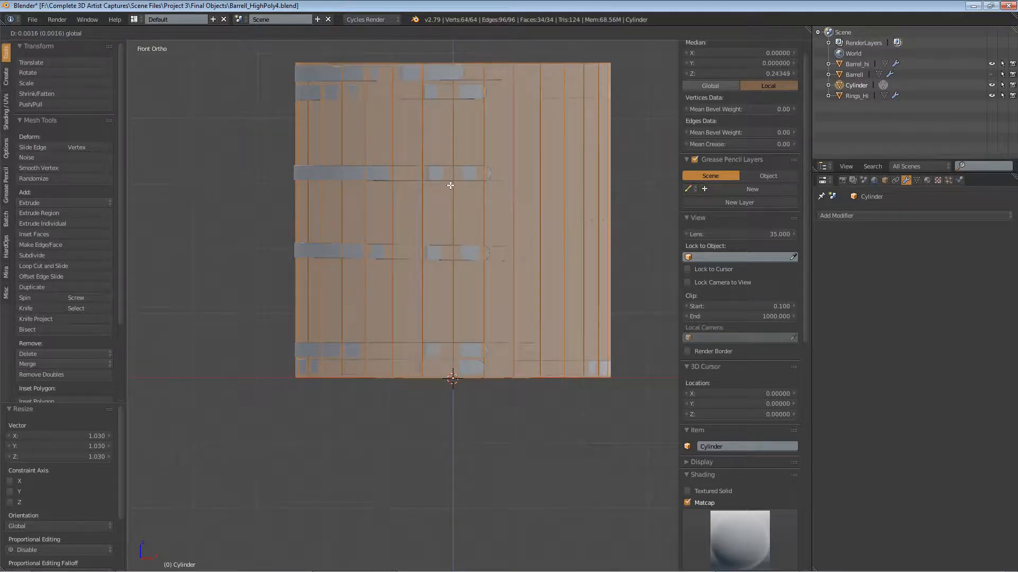
left_click(450, 185)
Step: Stretch the cylinder mesh along Z by about 1.196, check its fit around the rings, and return to Object Mode
key("s")
key("z")
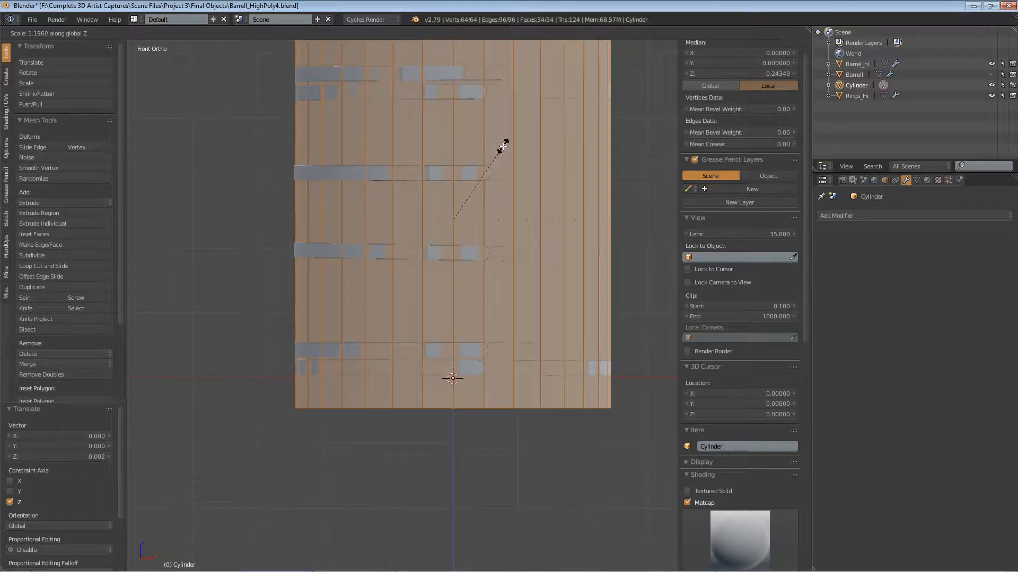
left_click(502, 143)
scroll(519, 119, "down", 2)
middle_click_drag(520, 119, 511, 174, "shift")
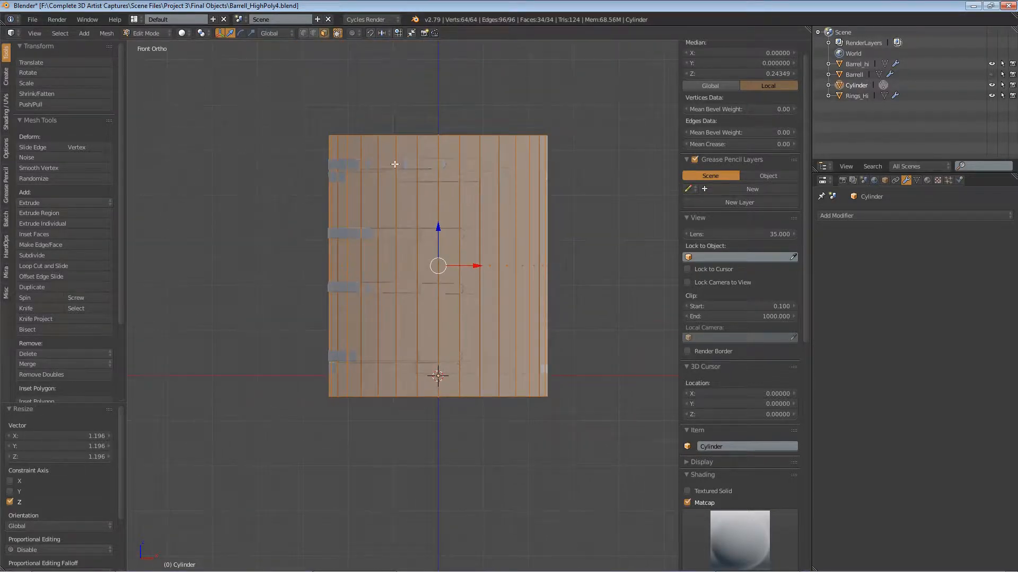
scroll(395, 164, "up", 1)
key("KP_7")
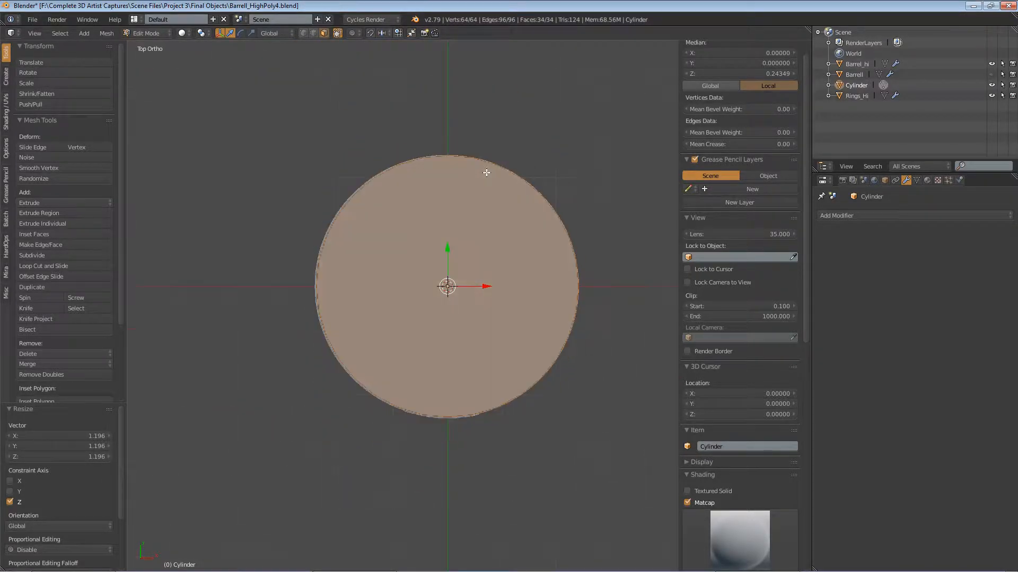
key("KP_1")
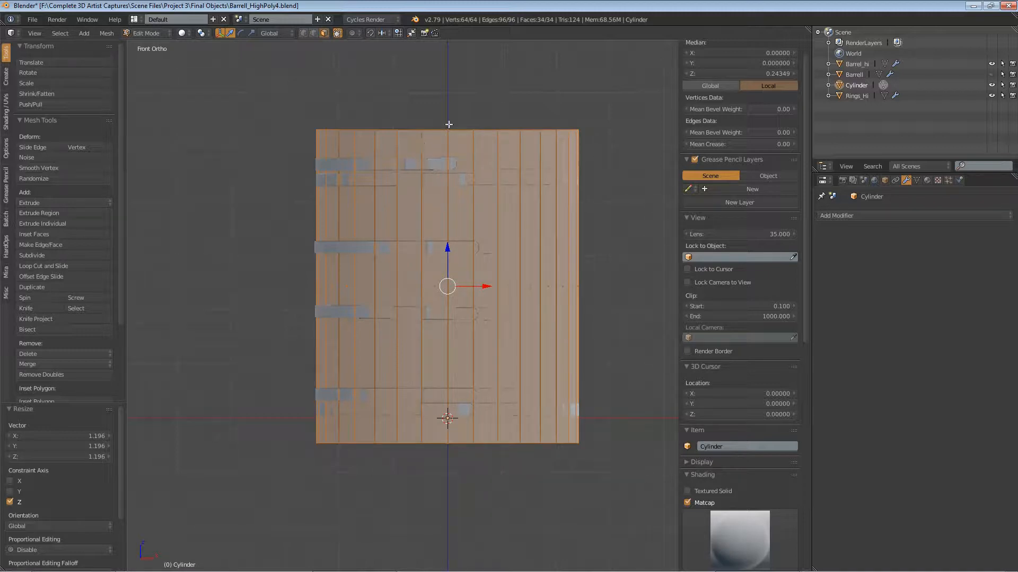
left_click(146, 32)
left_click(144, 42)
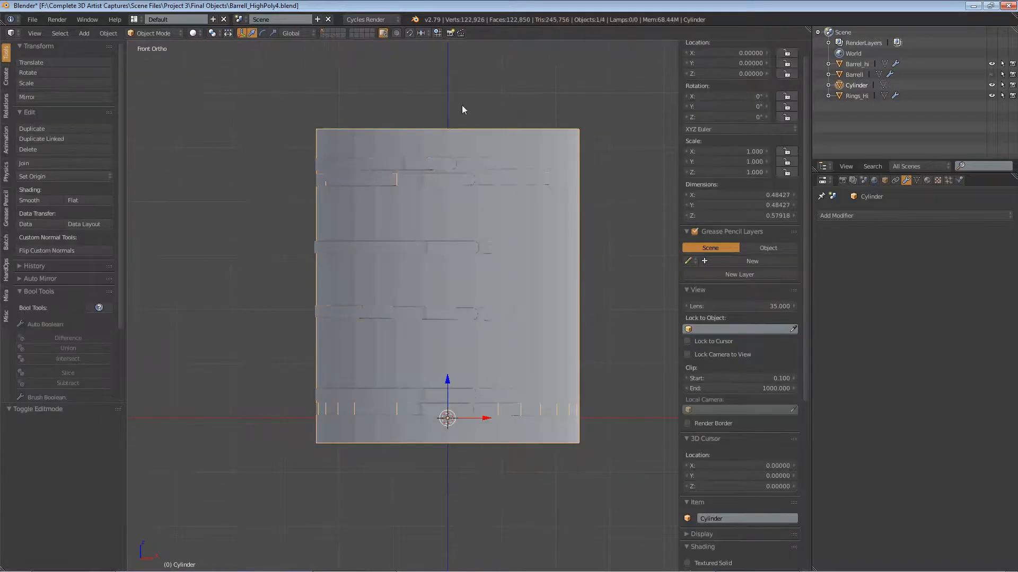
Step: Open the Rings_Hi object in Edit Mode and switch the viewport shading to Wireframe
right_click(438, 163)
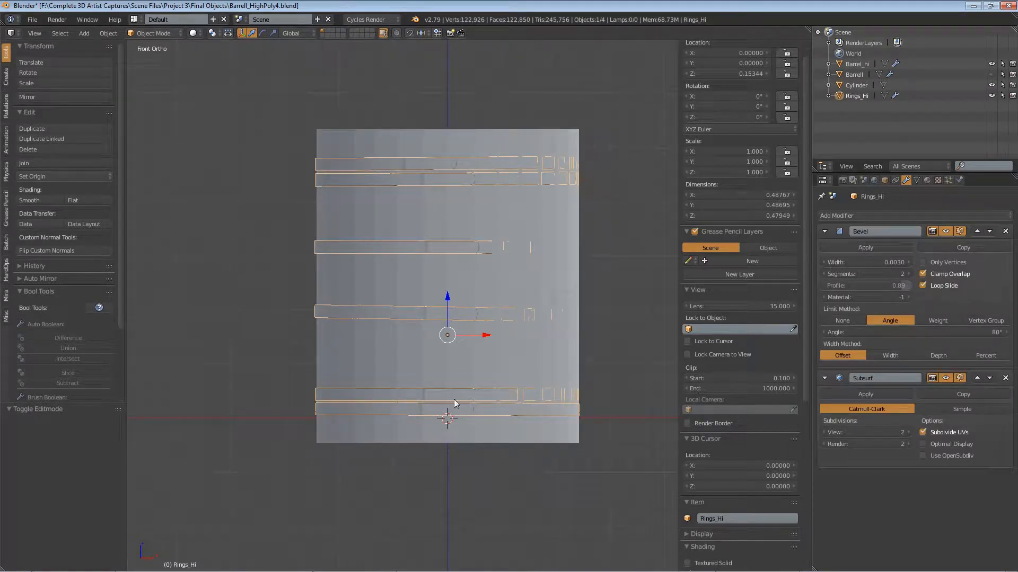
left_click(161, 32)
left_click(159, 58)
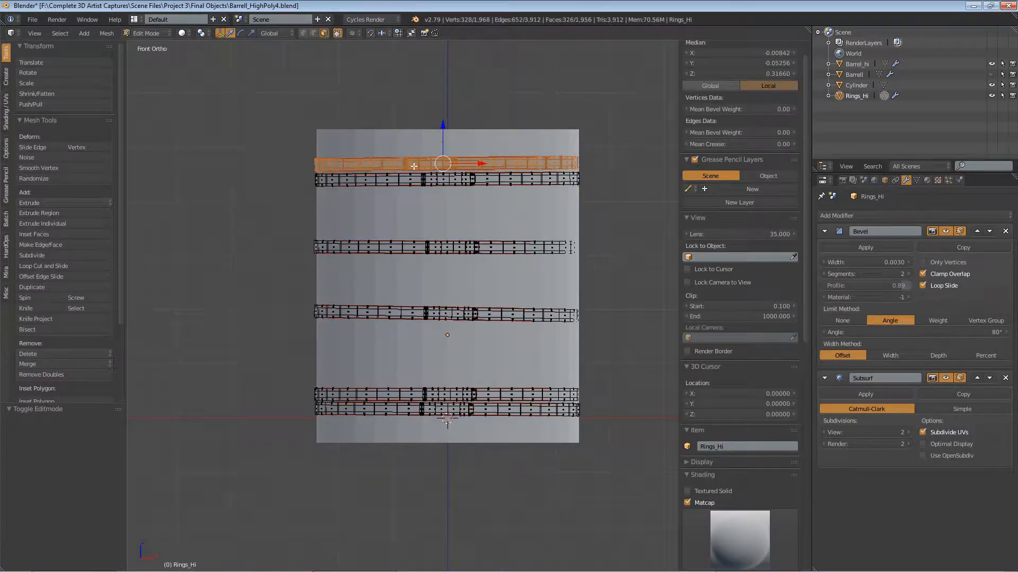
left_click(182, 33)
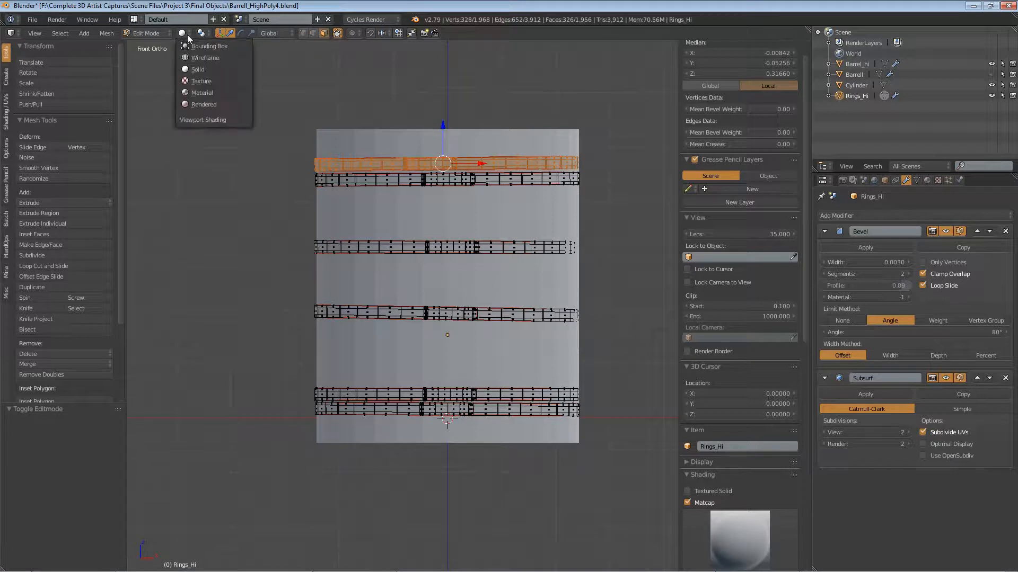
left_click(197, 55)
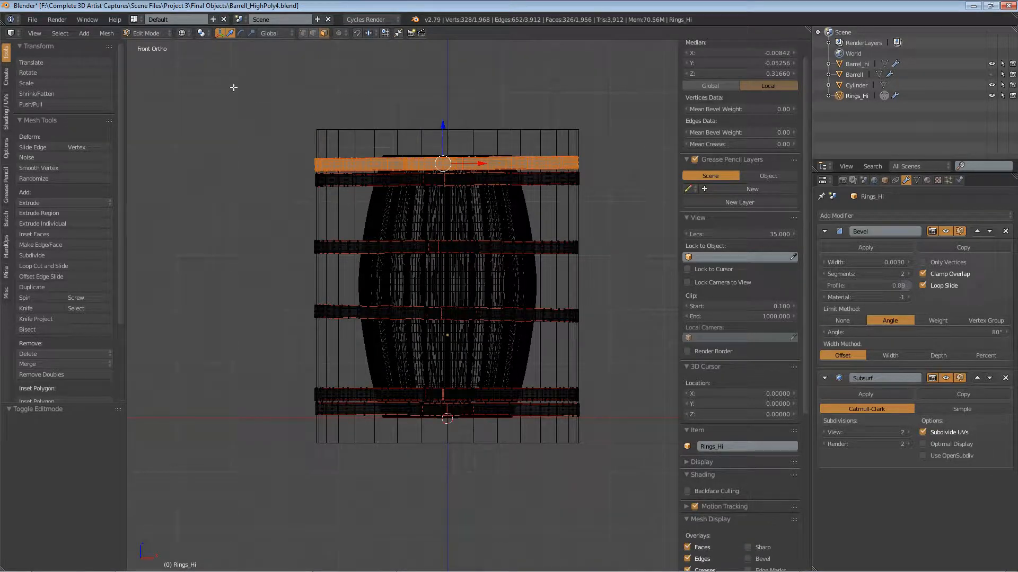
Step: Box-select the two uppermost rings and move them up about 0.042 along Z
key("b")
left_click_drag(234, 86, 672, 215)
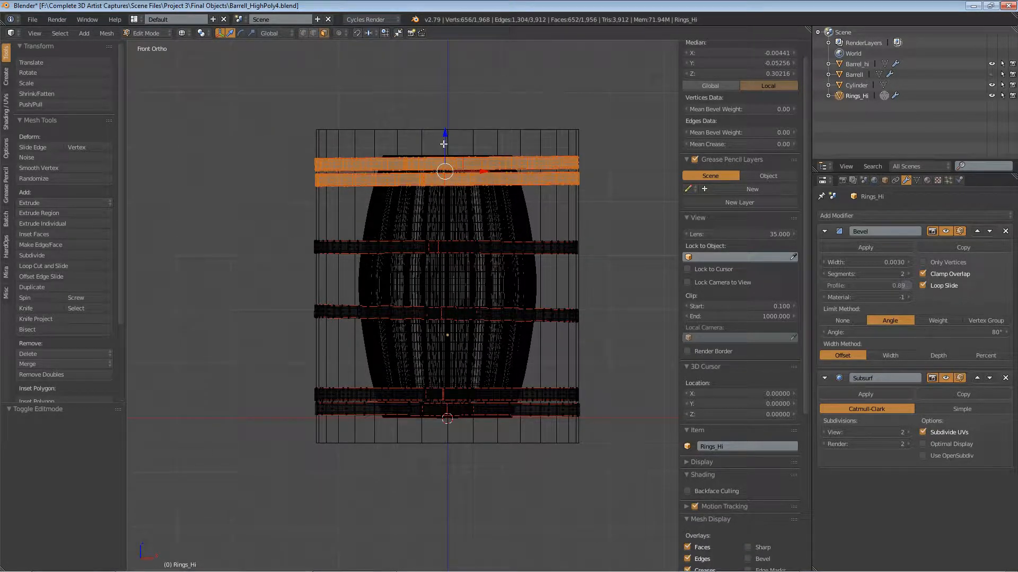
key("g")
key("z")
left_click(443, 121)
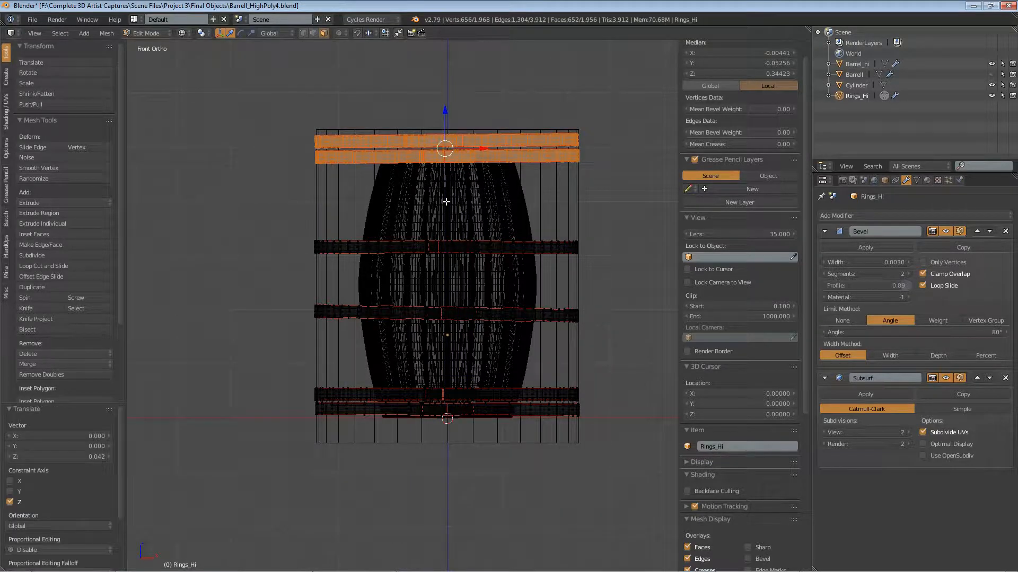
Step: Select only the two lowest rings, move them down about 0.046 along Z, and return to Object Mode
middle_click_drag(185, 39, 636, 175)
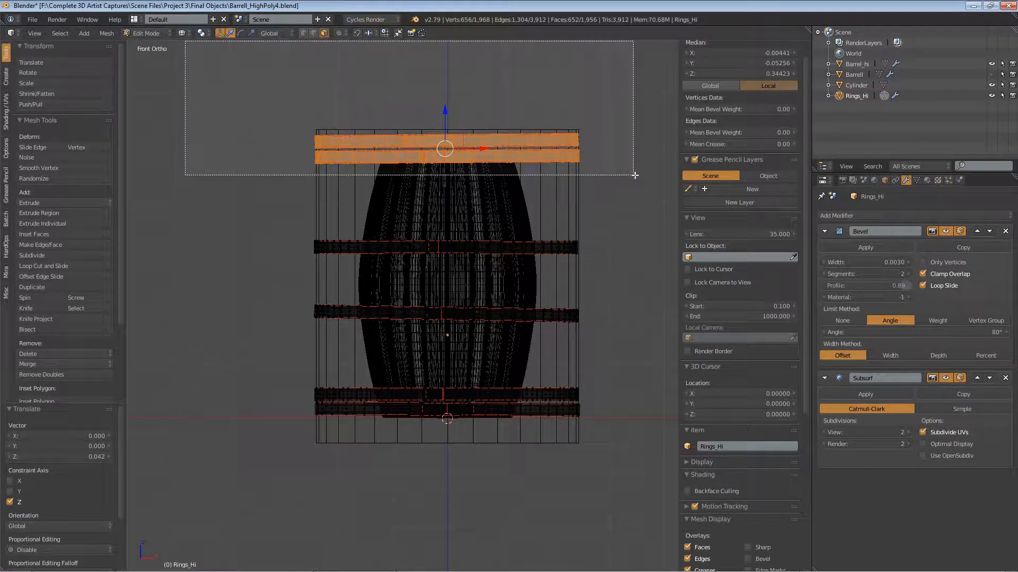
scroll(636, 175, "up", 1)
key("b")
left_click_drag(634, 406, 133, 562)
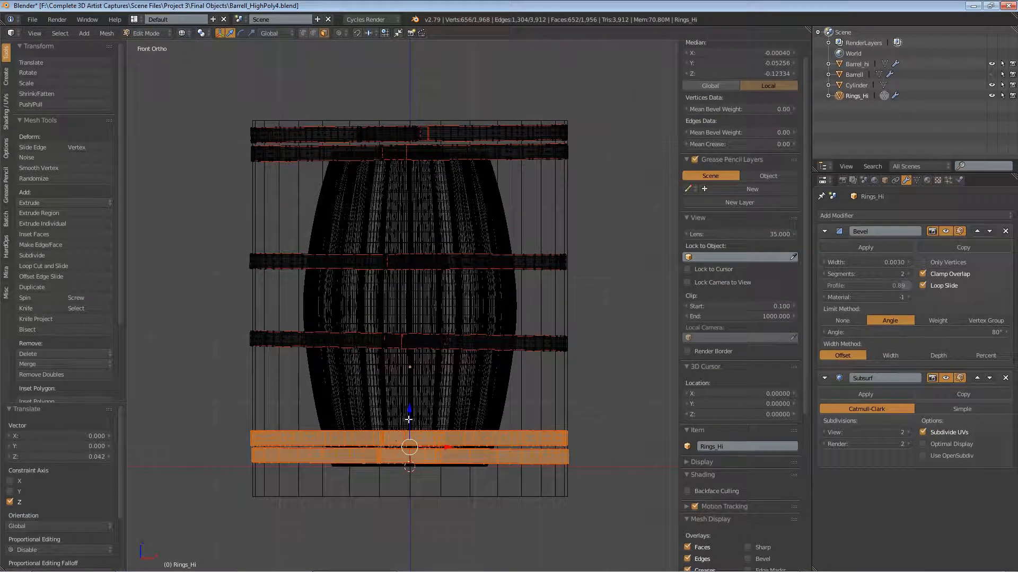
key("g")
key("z")
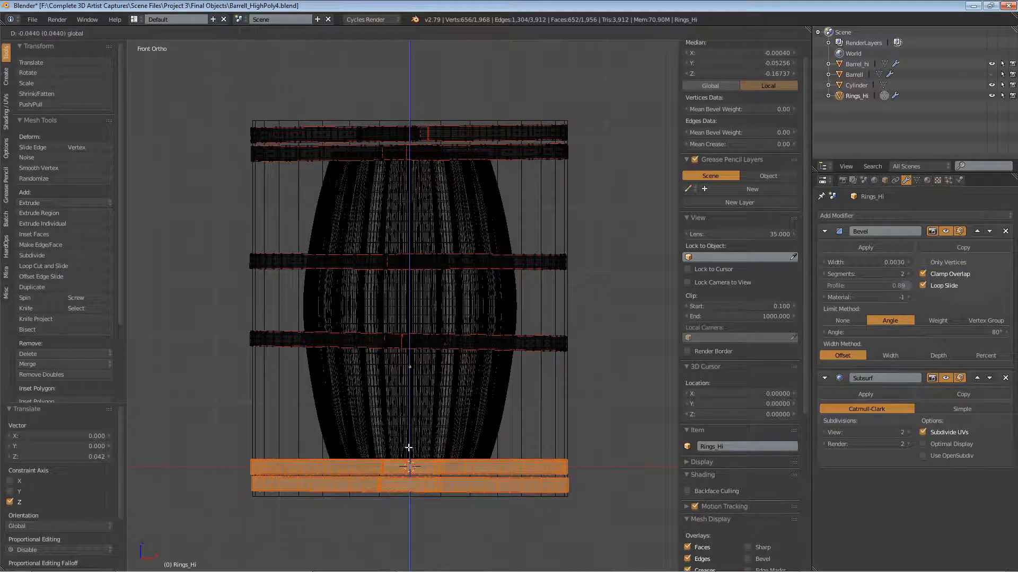
left_click(409, 451)
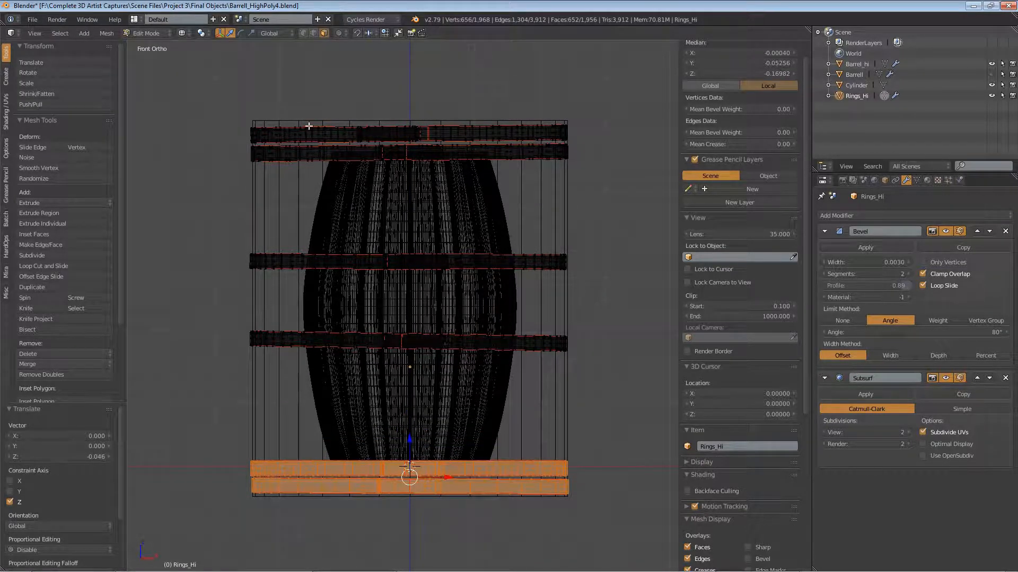
left_click(146, 33)
left_click(158, 45)
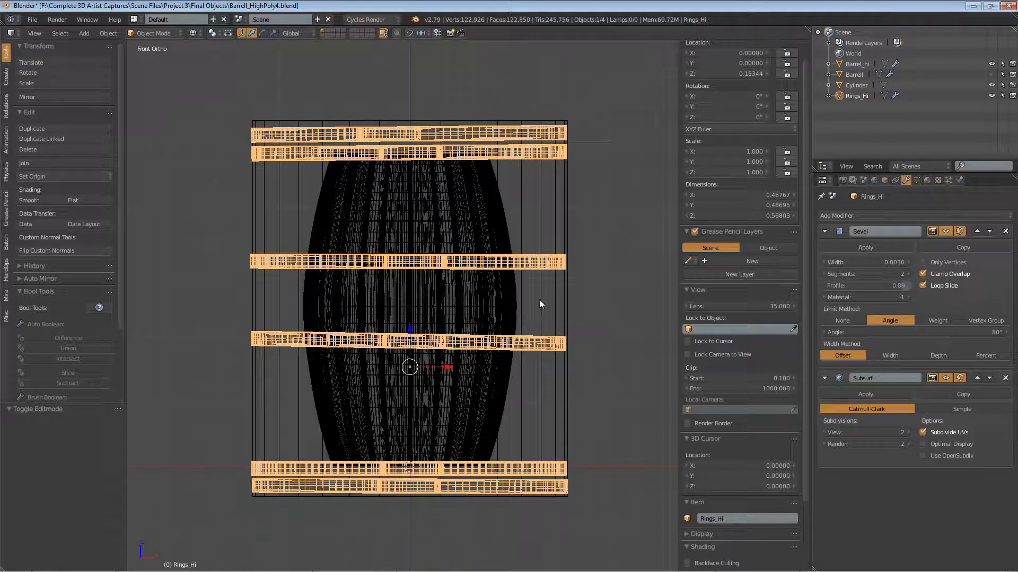
Step: Compare the cylinder's side edges with the rings and shift the Rings_Hi object about 0.001 along X
right_click(551, 289)
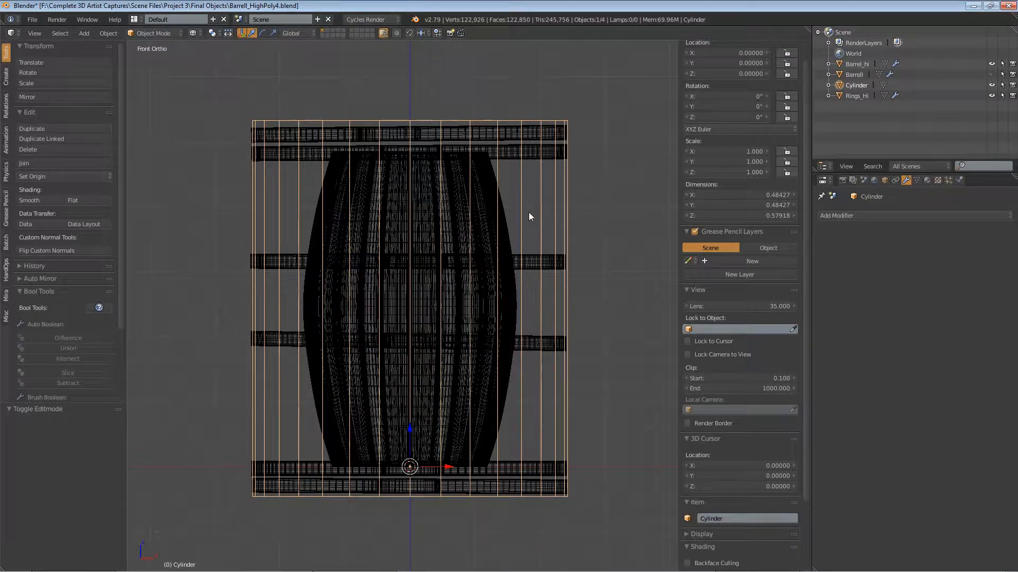
scroll(281, 127, "up", 6)
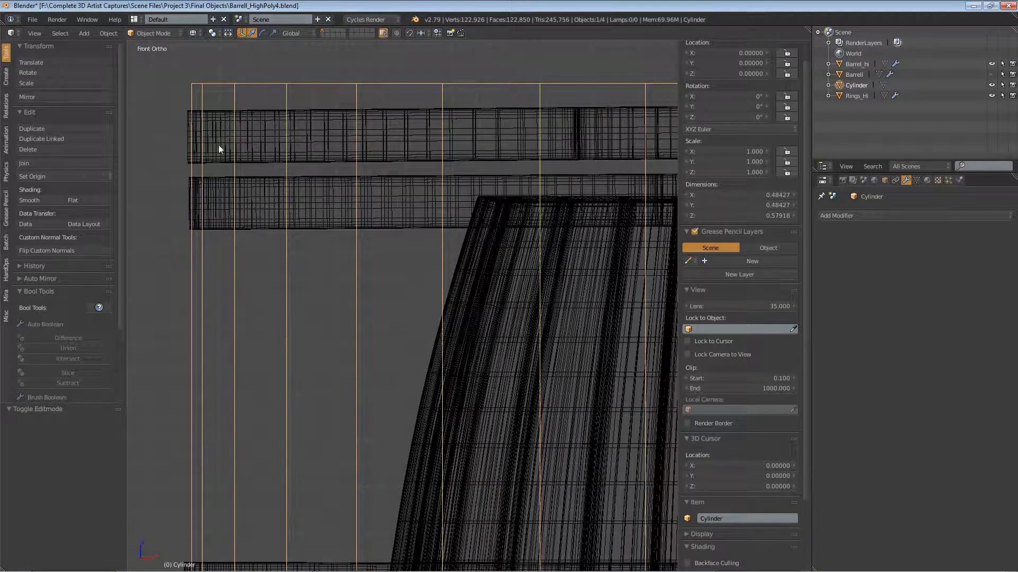
scroll(179, 140, "up", 3)
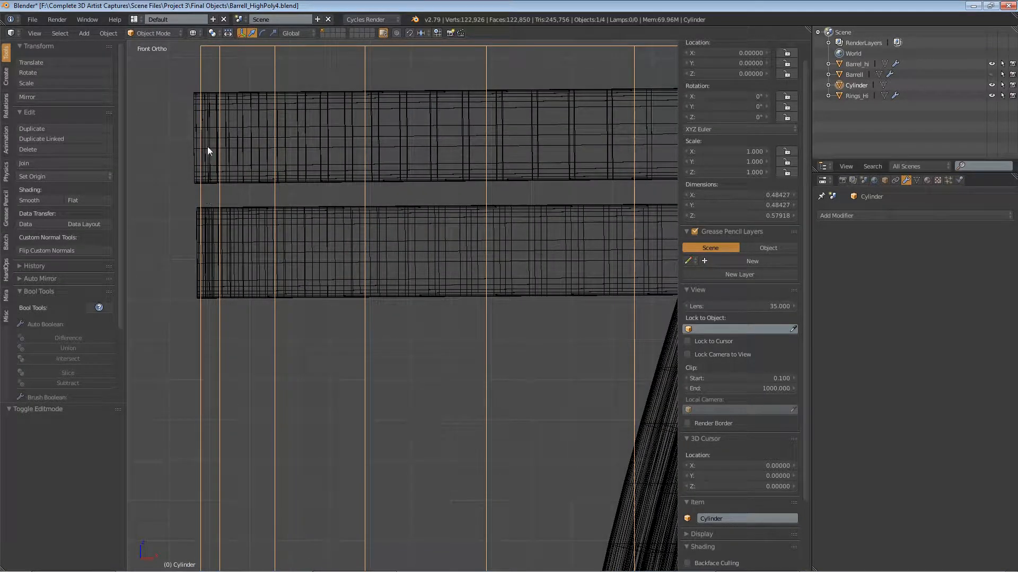
scroll(212, 153, "down", 8)
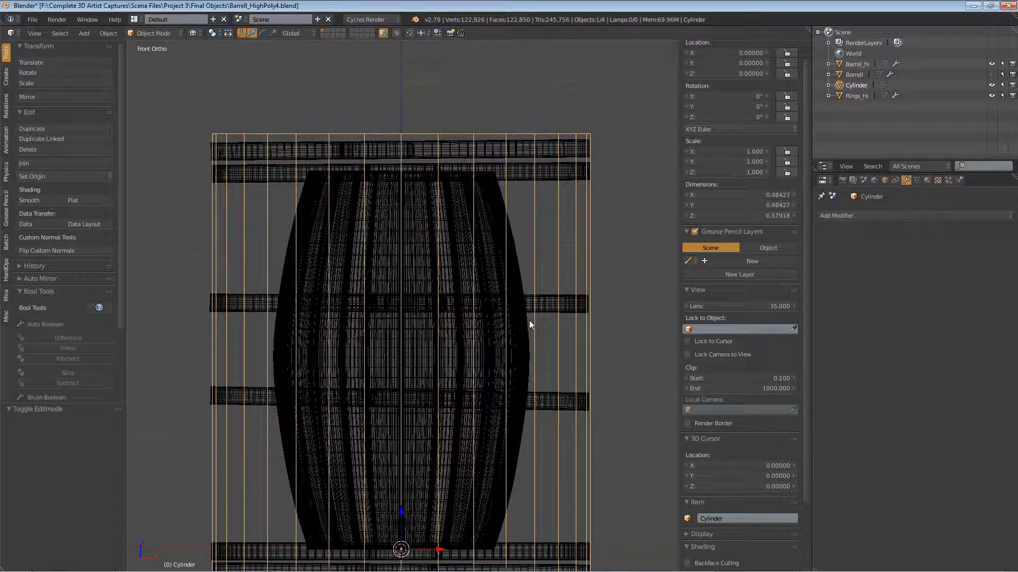
middle_click_drag(561, 214, 550, 170, "shift")
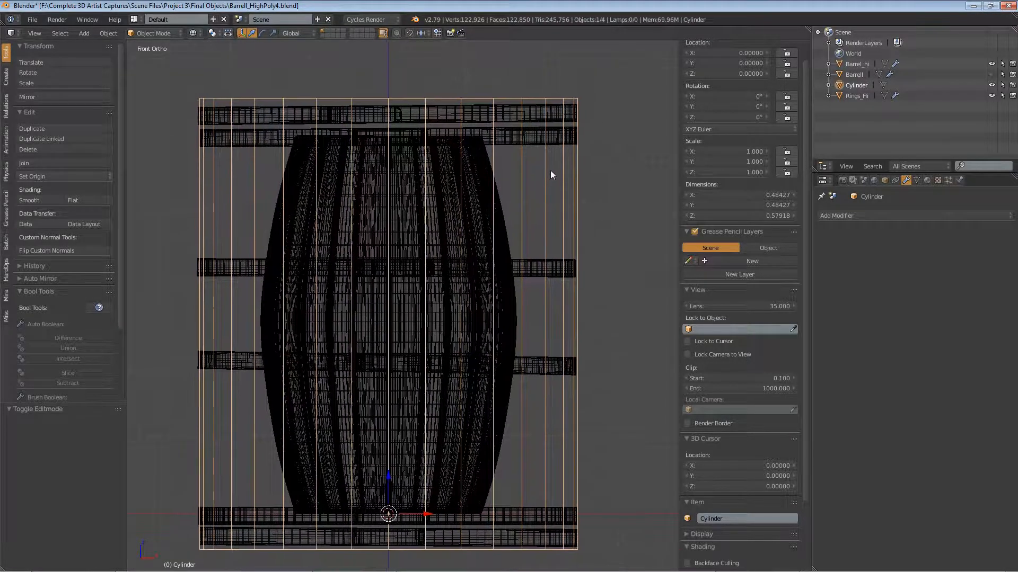
right_click(537, 114)
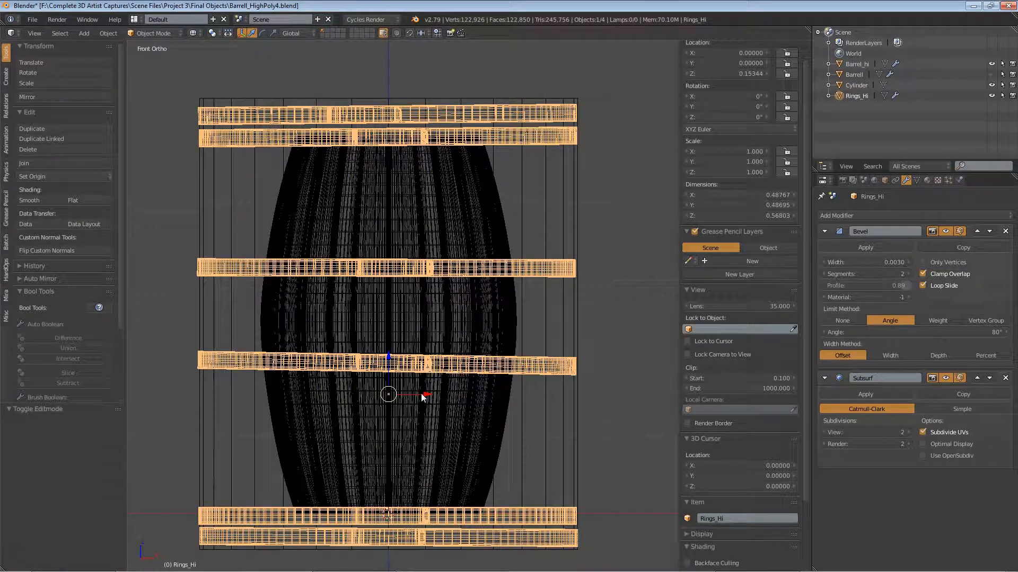
left_click_drag(421, 393, 423, 394)
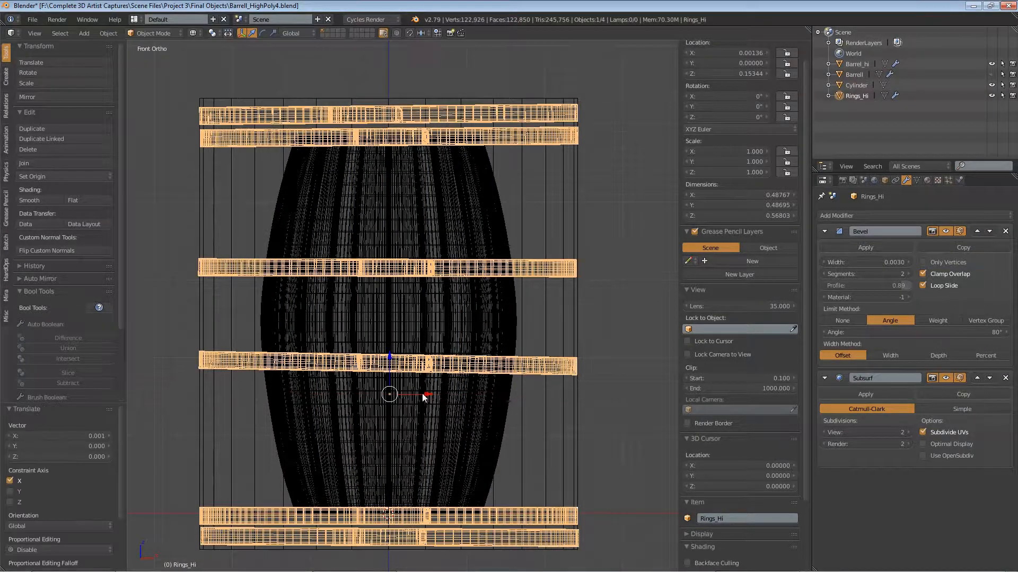
Step: In top view, set the Rings_Hi origin to its volume center of mass, try a 0.012 move along Y and undo it
key("KP_7")
scroll(387, 323, "up", 6)
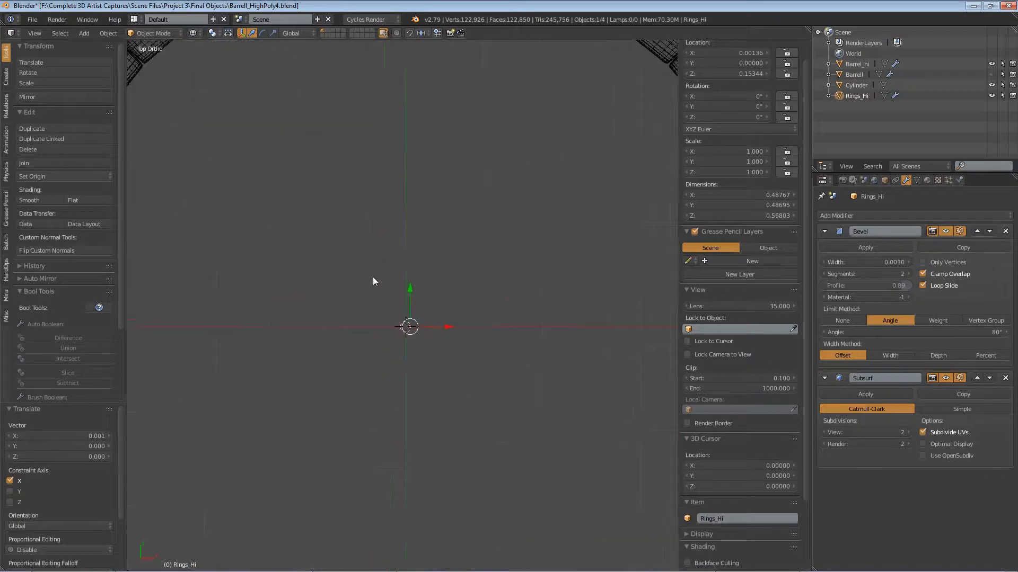
key("KP_Decimal")
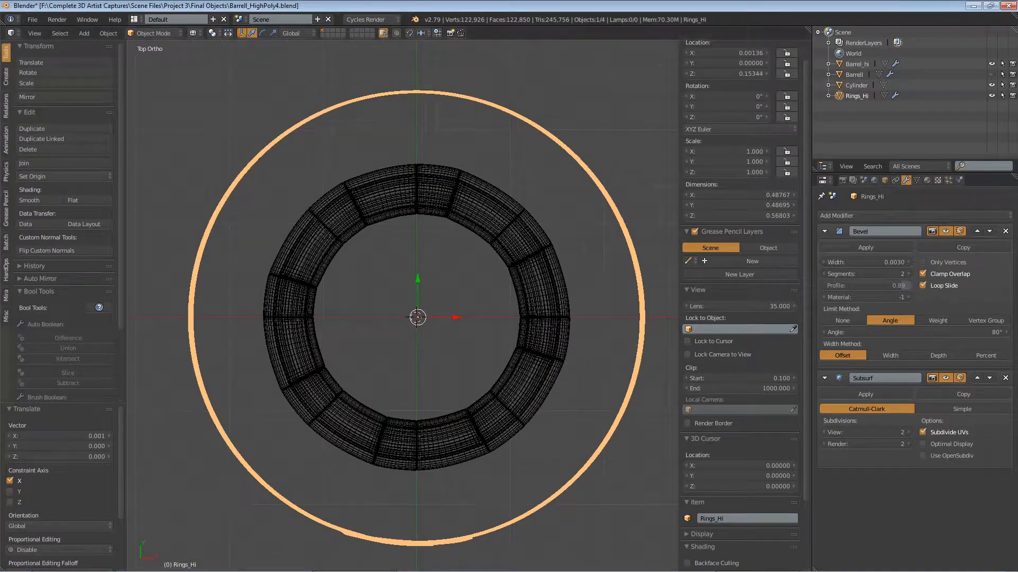
left_click(58, 176)
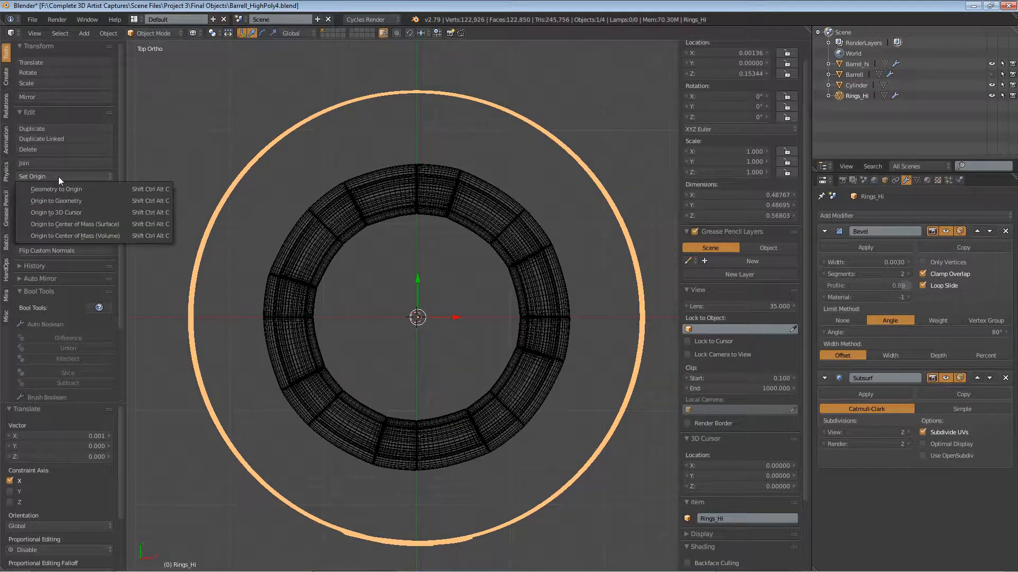
left_click(78, 233)
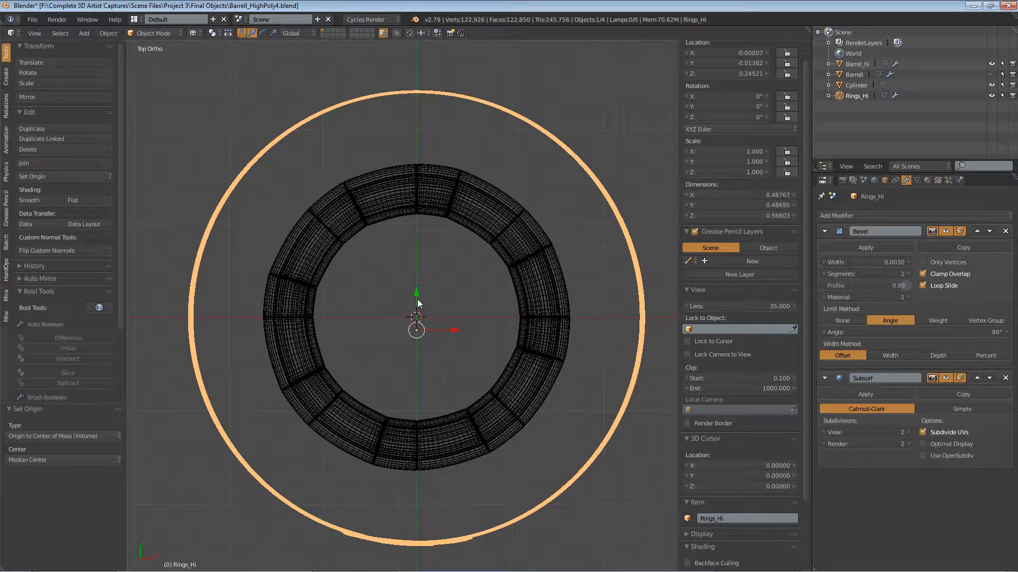
left_click_drag(418, 304, 418, 291)
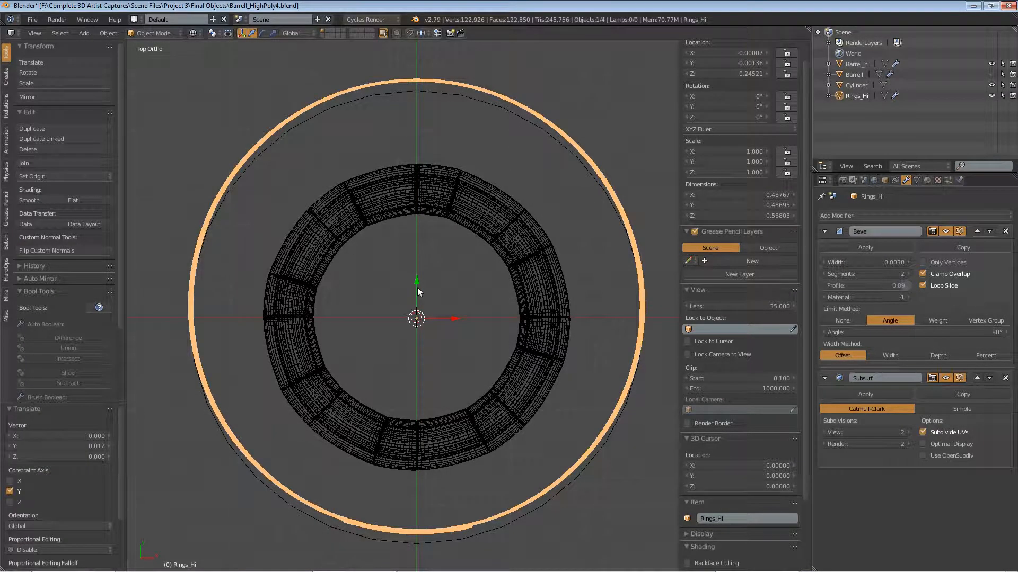
key("ctrl+z")
Step: Try setting the Rings_Hi origin to its surface center of mass and to its geometry
left_click(59, 173)
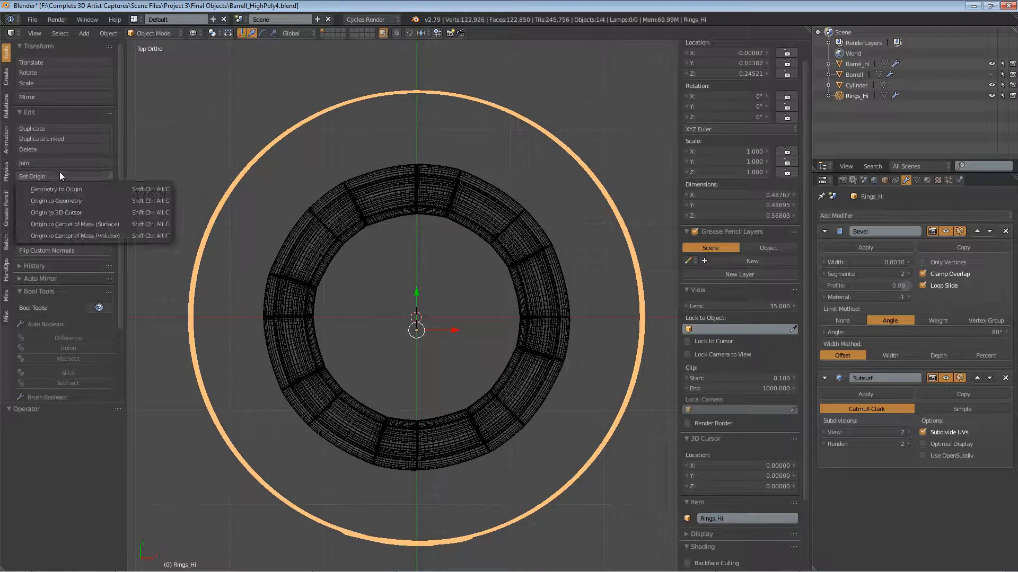
left_click(88, 221)
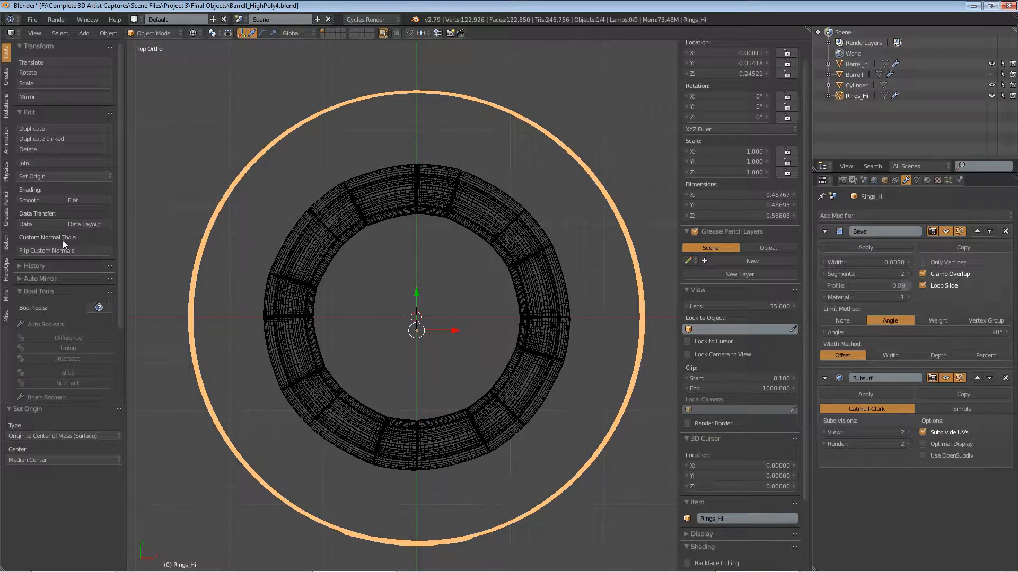
left_click(45, 177)
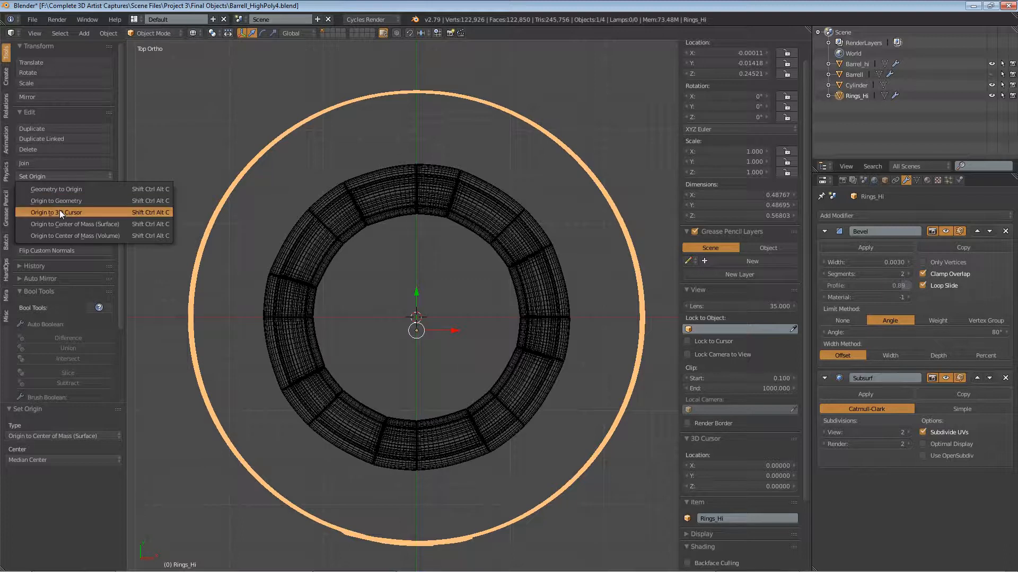
left_click(59, 201)
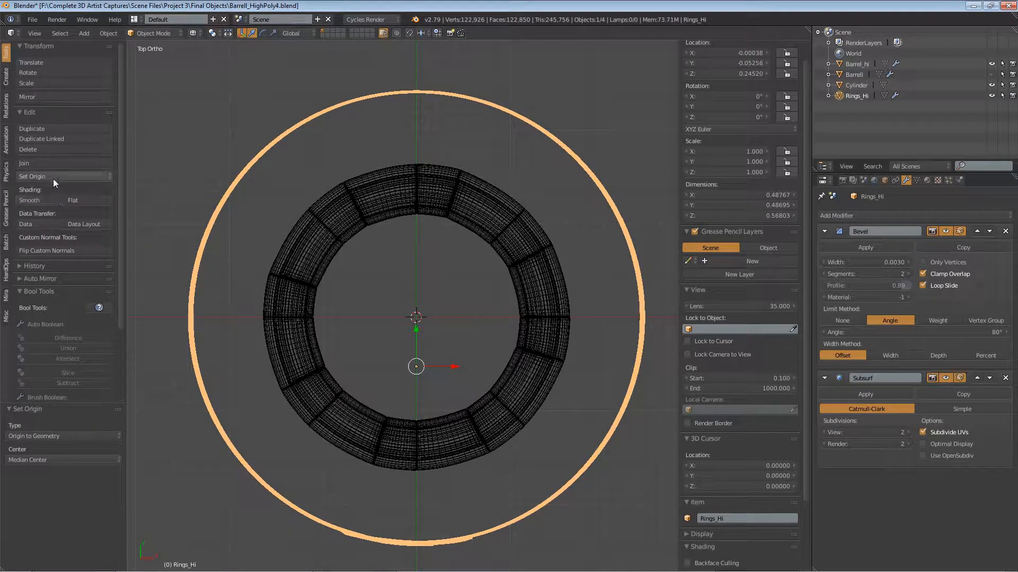
Step: Set the origin of Rings_Hi to the 3D cursor
left_click(53, 178)
left_click(46, 176)
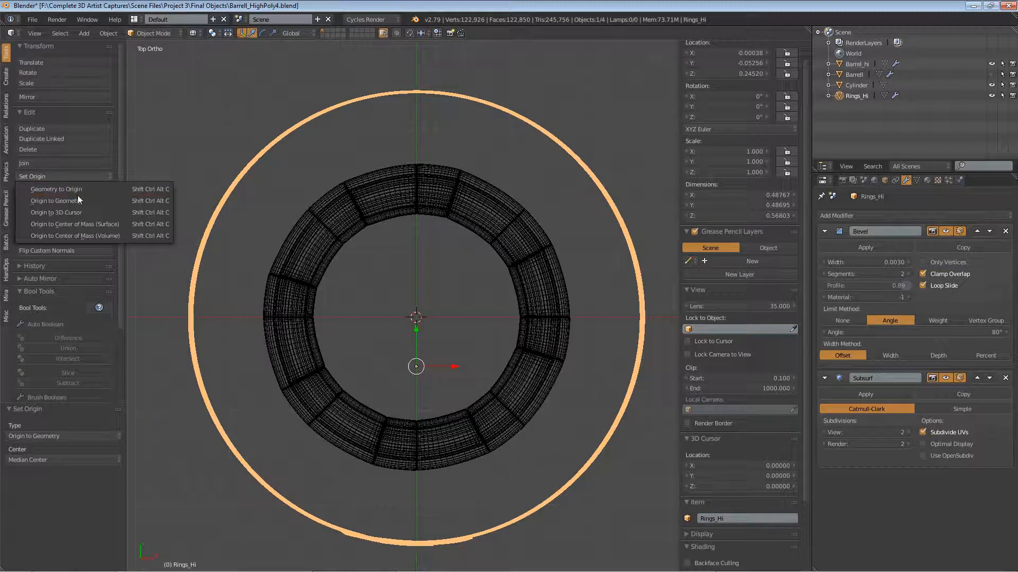
left_click(77, 212)
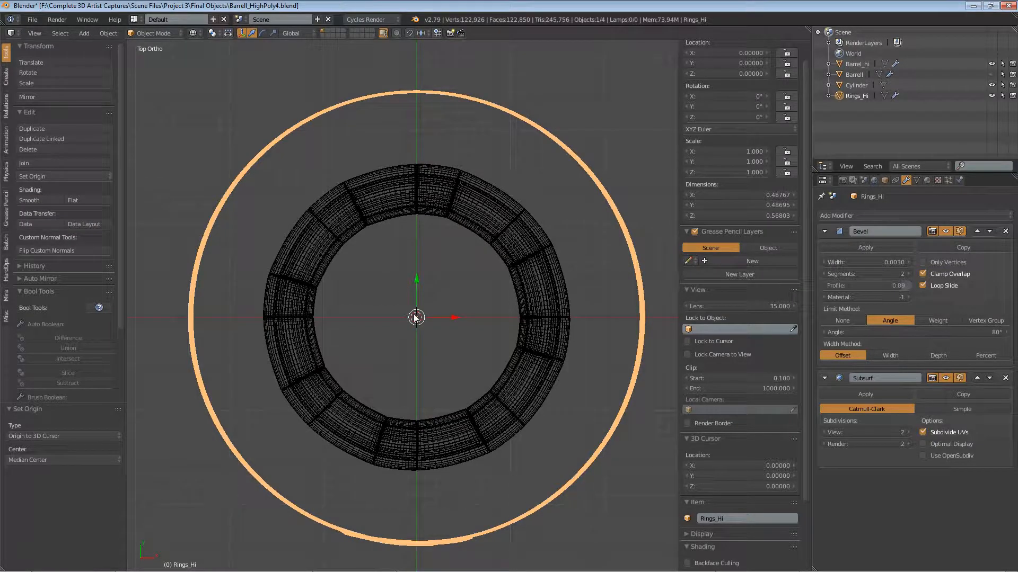
Step: Add 40 evenly spaced horizontal loop cuts to the Cylinder in Edit Mode and return to Object Mode
key("KP_1")
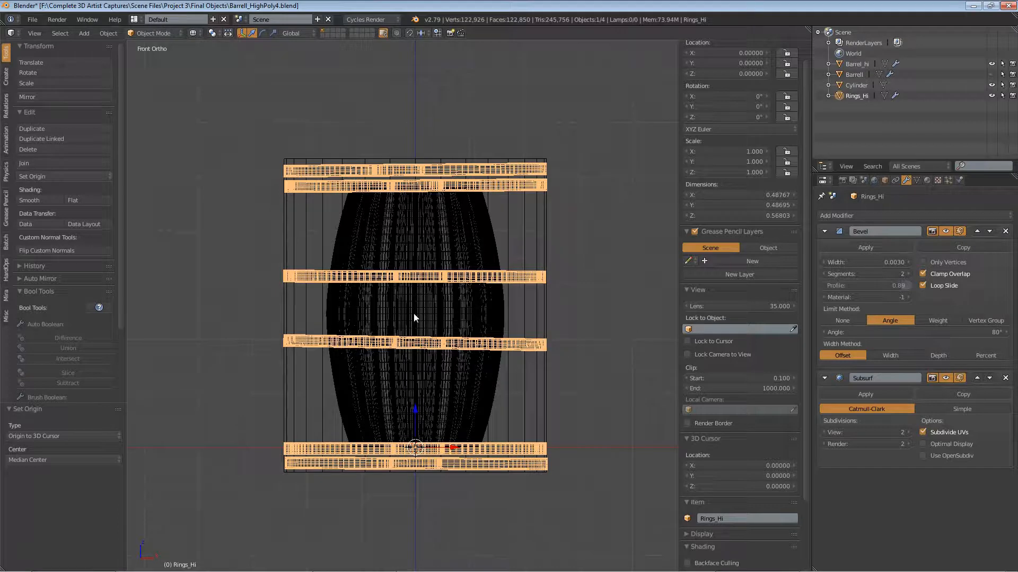
scroll(413, 313, "up", 2)
right_click(593, 170)
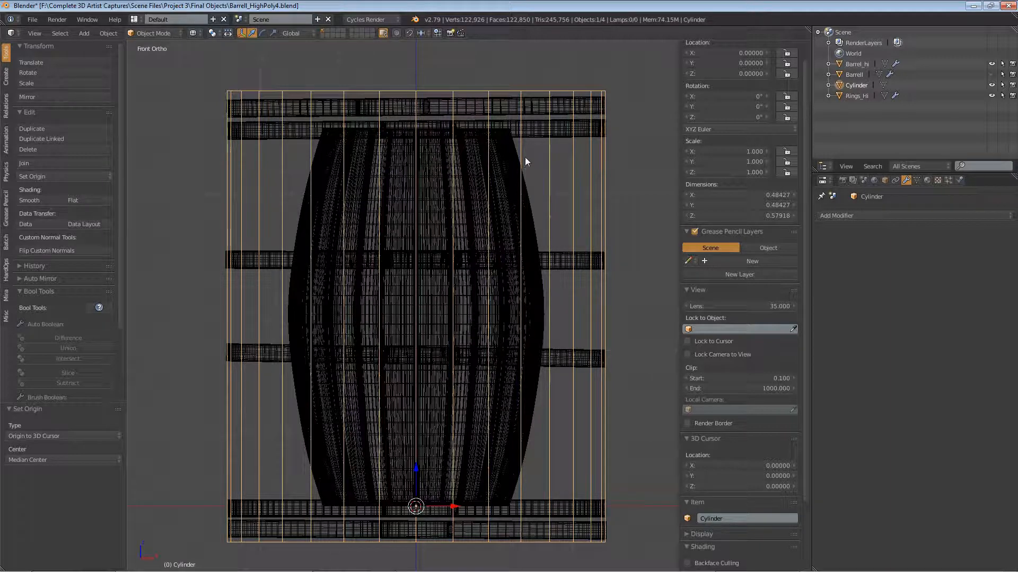
left_click(164, 36)
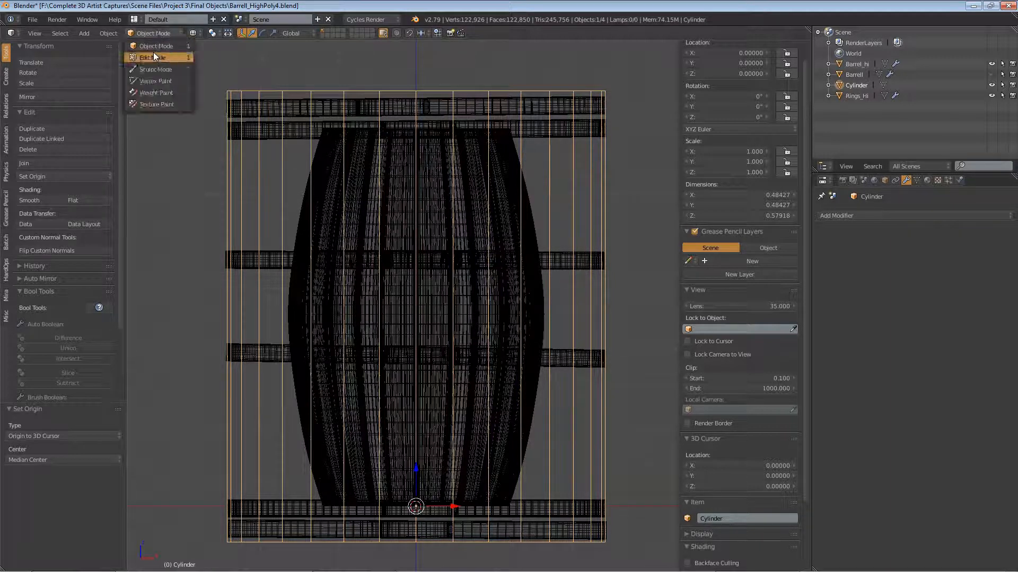
left_click(153, 52)
key("ctrl+r")
scroll(468, 223, "up", 12)
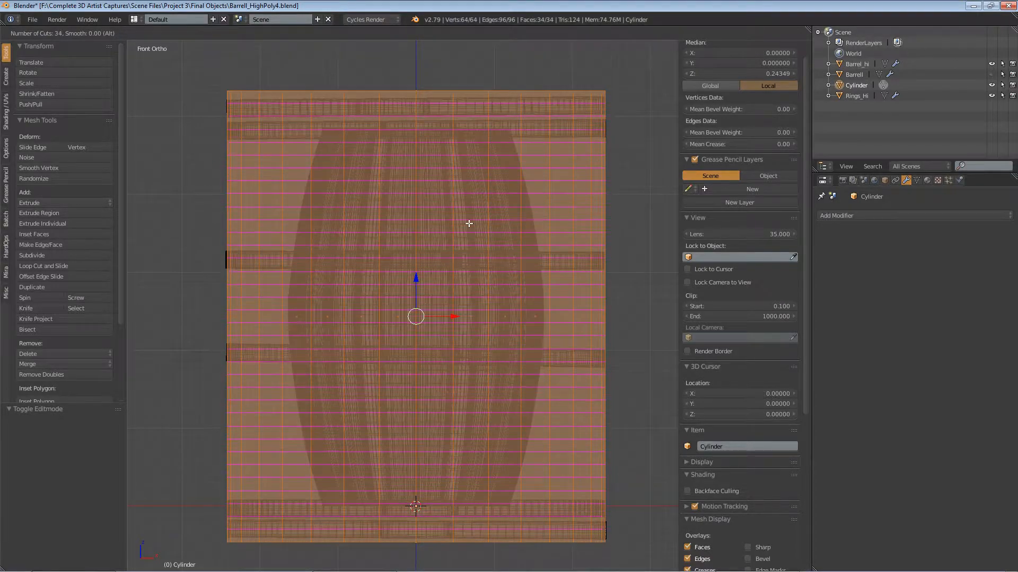
left_click(469, 223)
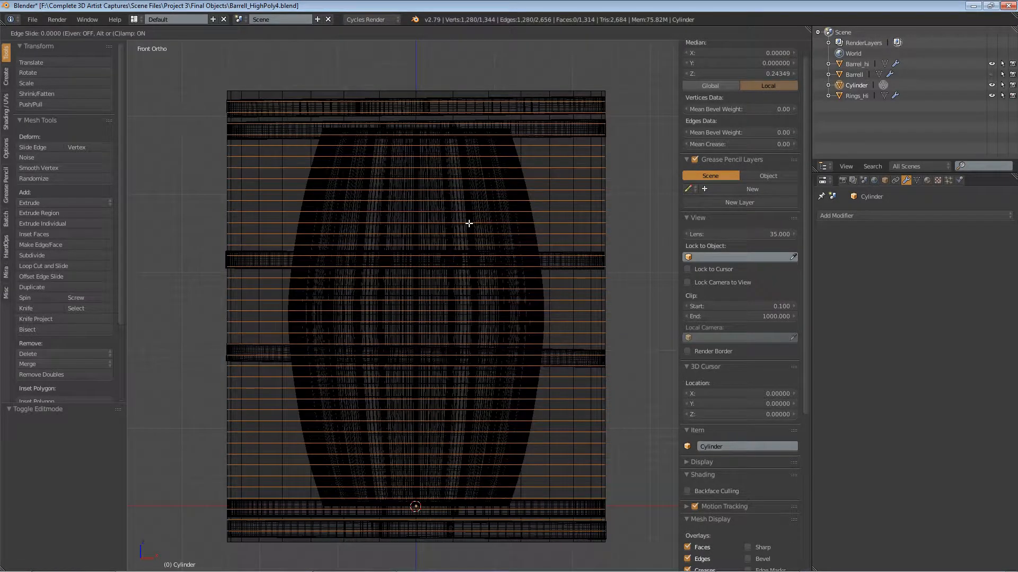
right_click(477, 200)
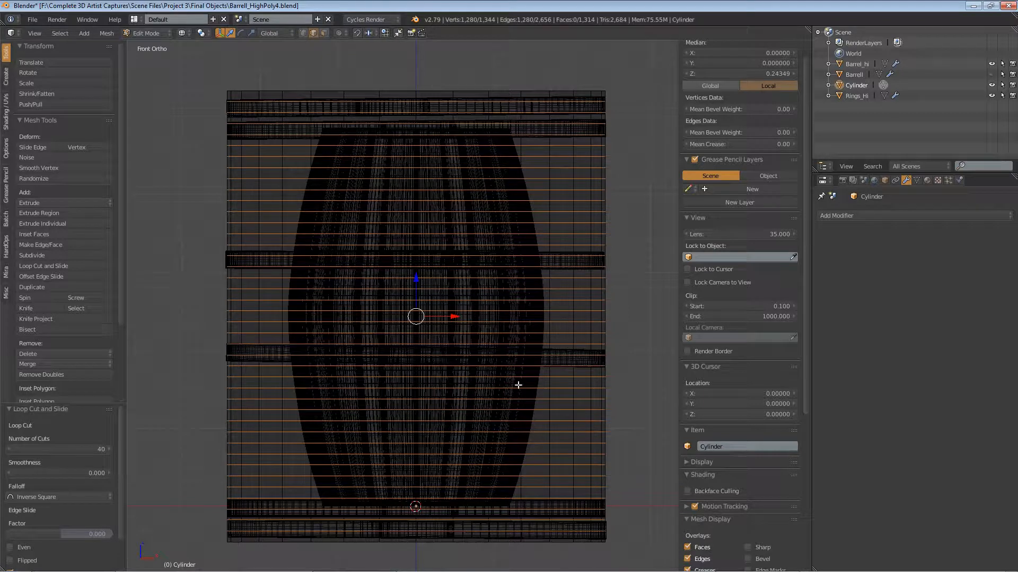
left_click(145, 32)
left_click(150, 44)
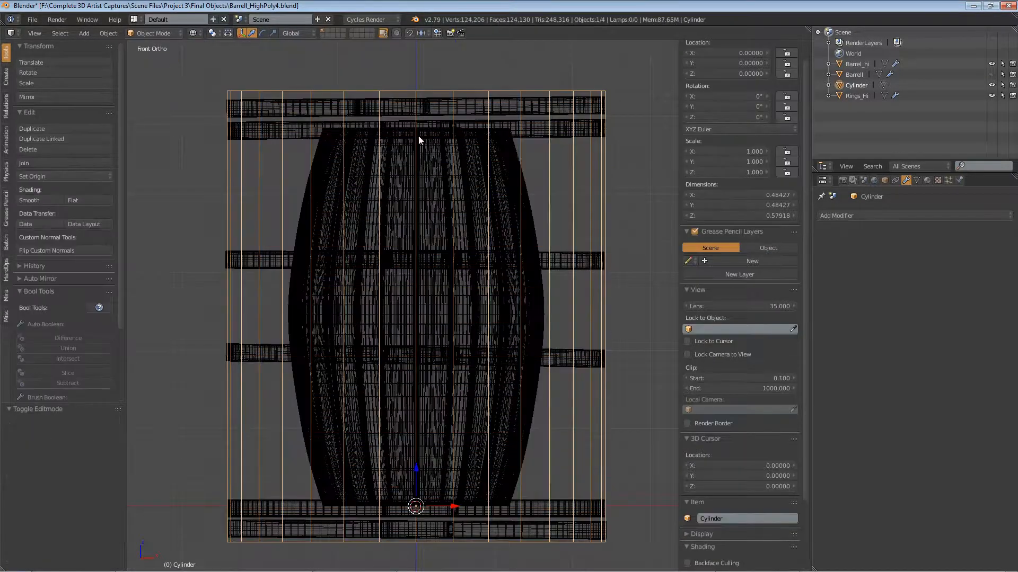
Step: Add a Shrinkwrap modifier to the Cylinder with Barrel_hi as its target and inspect the wrapped shape
left_click(866, 215)
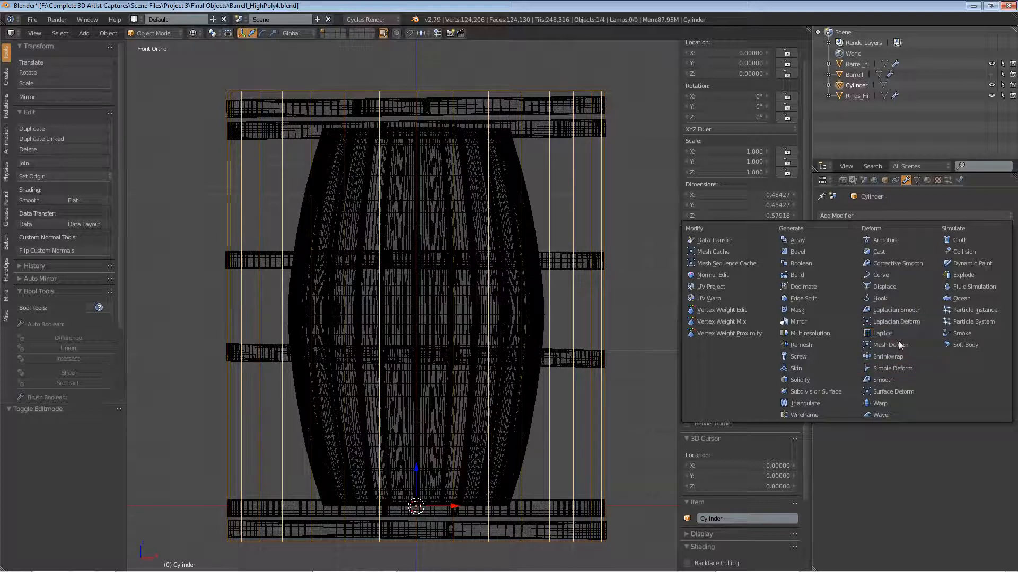
left_click(902, 357)
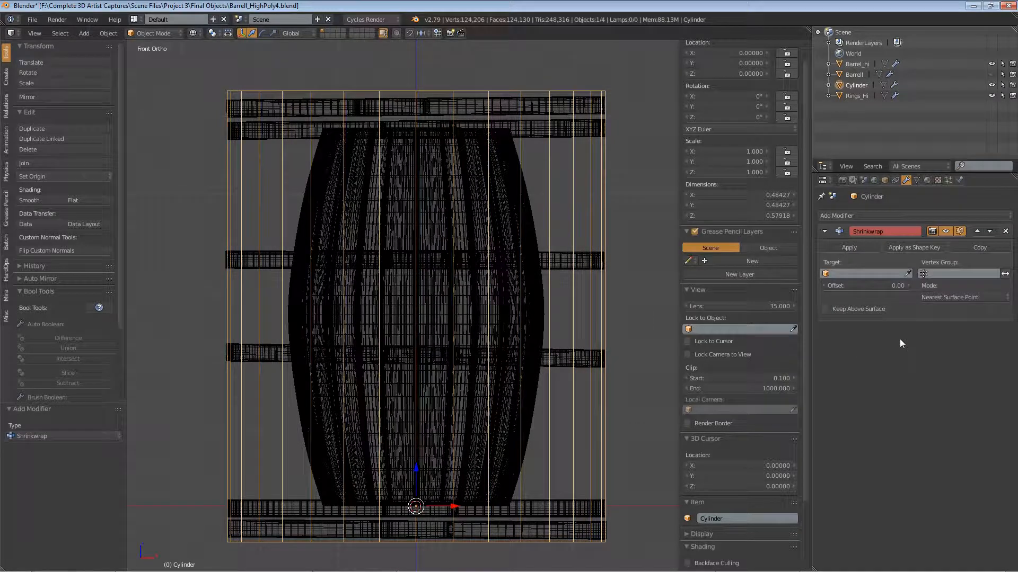
left_click(908, 274)
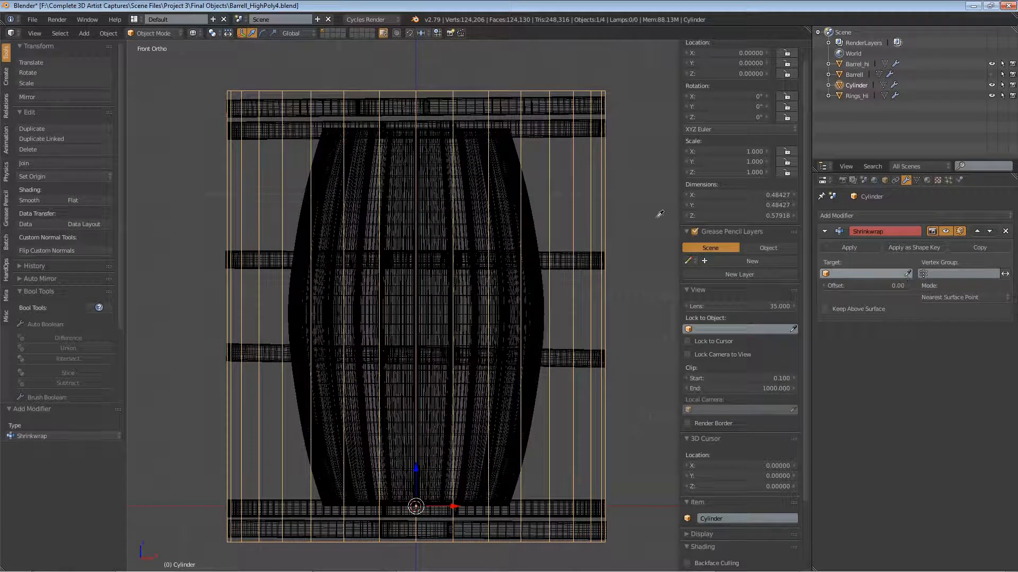
left_click(534, 233)
scroll(448, 126, "up", 6)
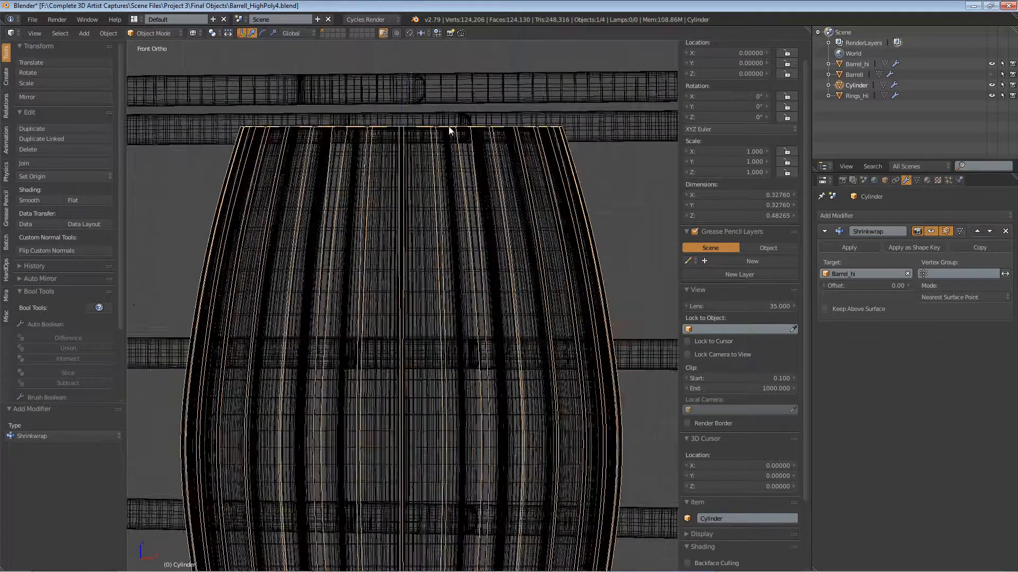
scroll(568, 138, "down", 6)
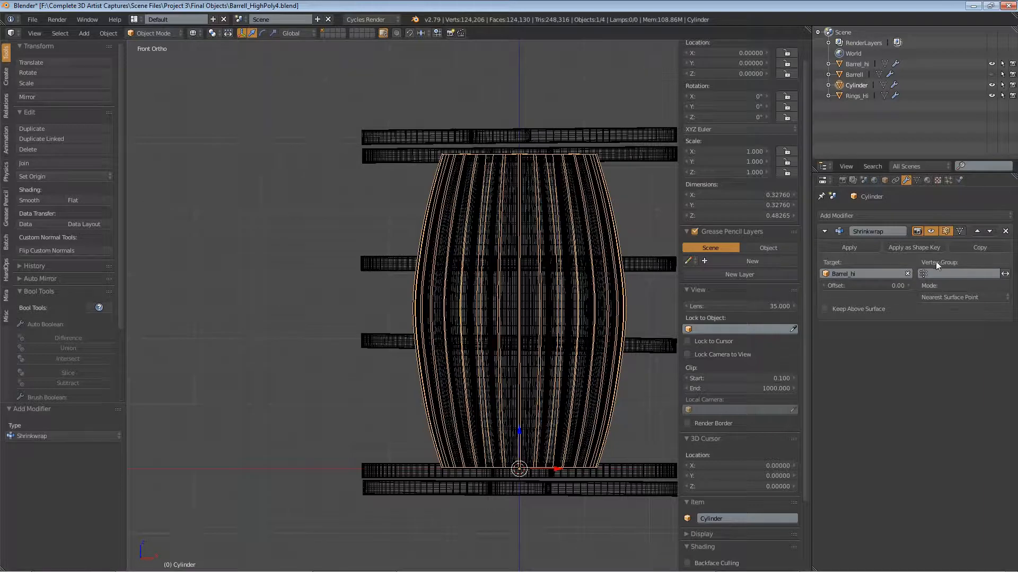
Step: Add a Lattice modifier to Rings_Hi, place it above Bevel and Subsurf in the stack, and try to pick its object
right_click(424, 139)
middle_click_drag(415, 165, 271, 140, "shift")
right_click(407, 165)
right_click(271, 118)
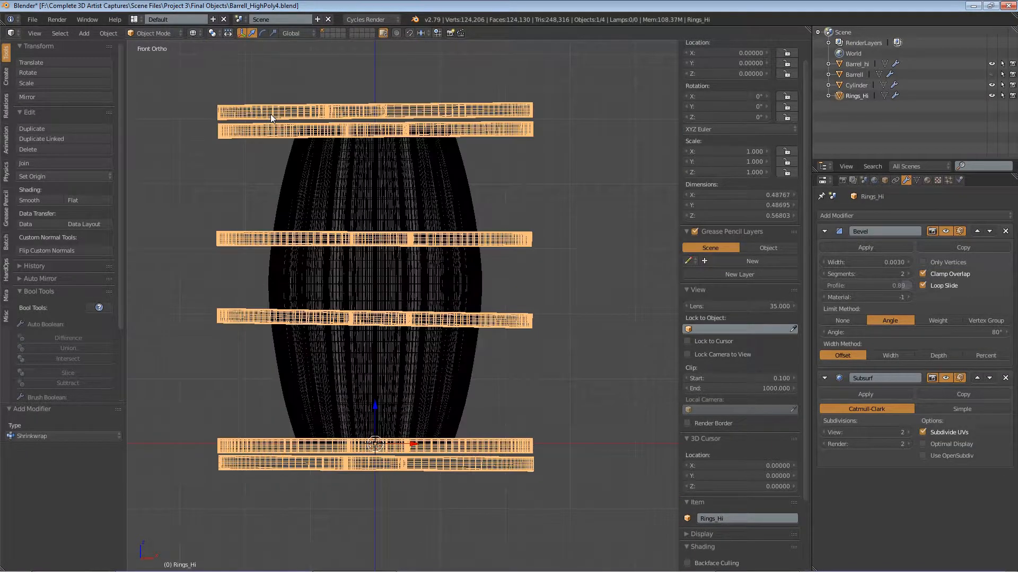
left_click(886, 214)
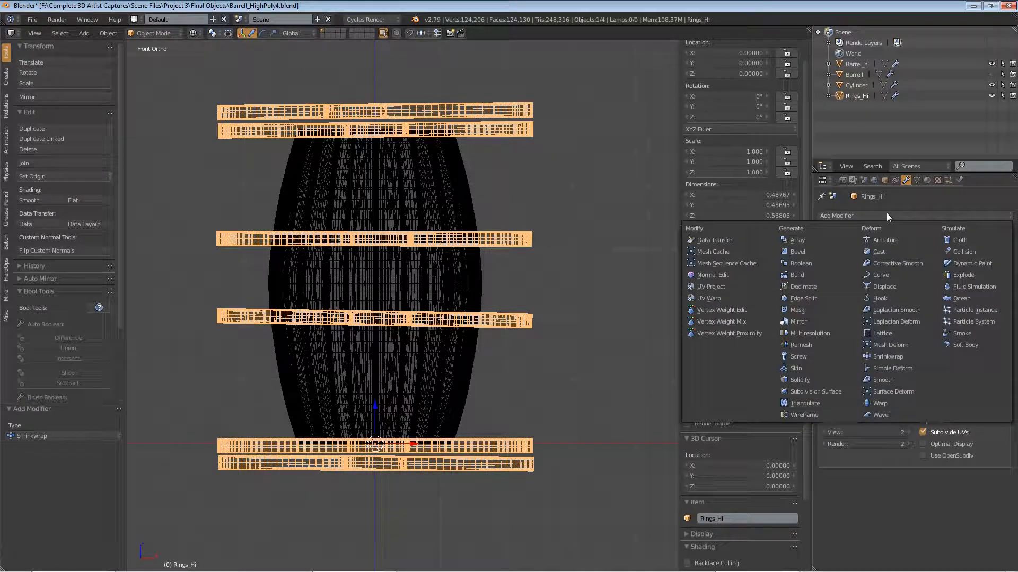
left_click(888, 332)
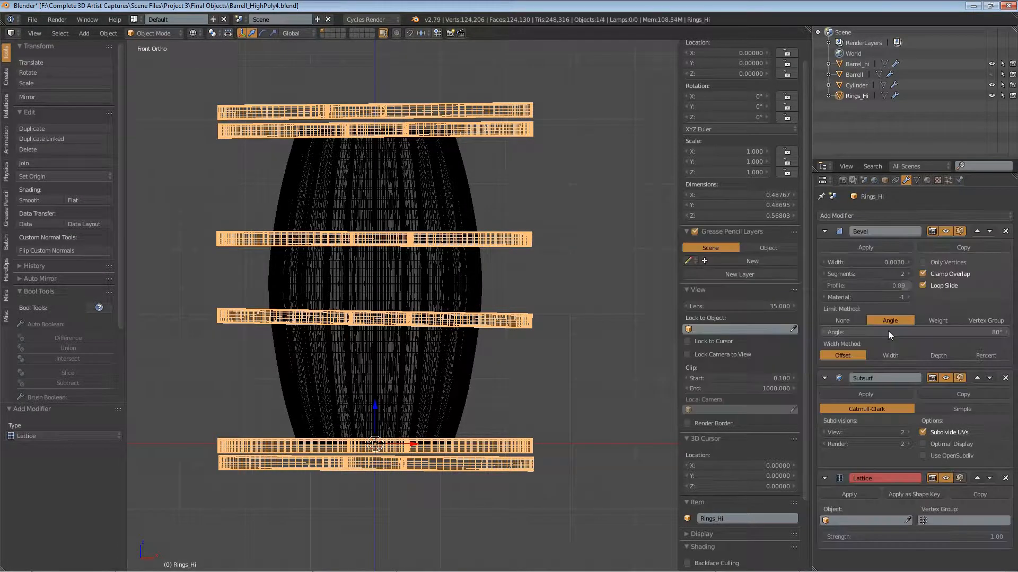
left_click(977, 478)
left_click(975, 378)
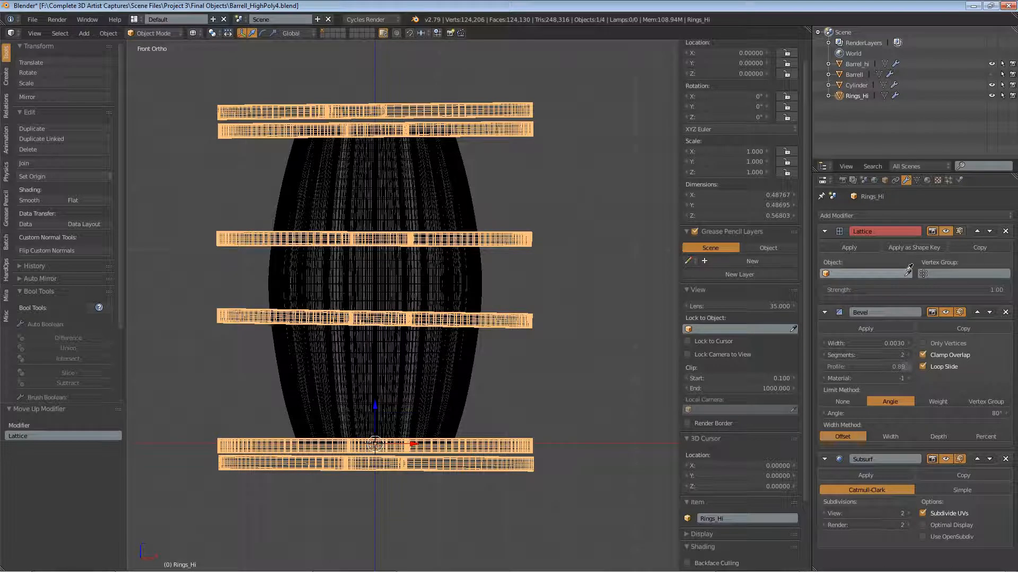
left_click(830, 275)
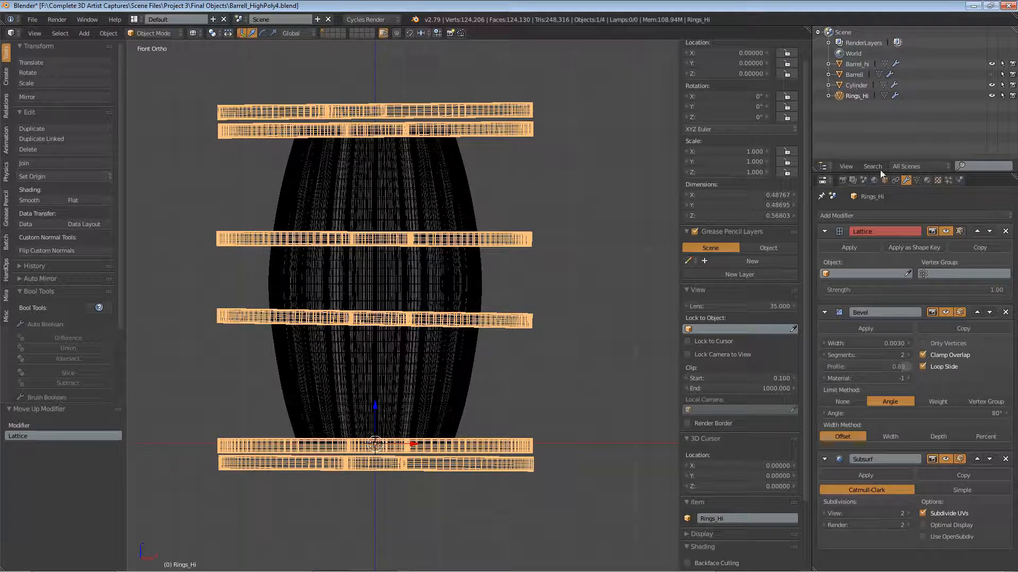
left_click(833, 274)
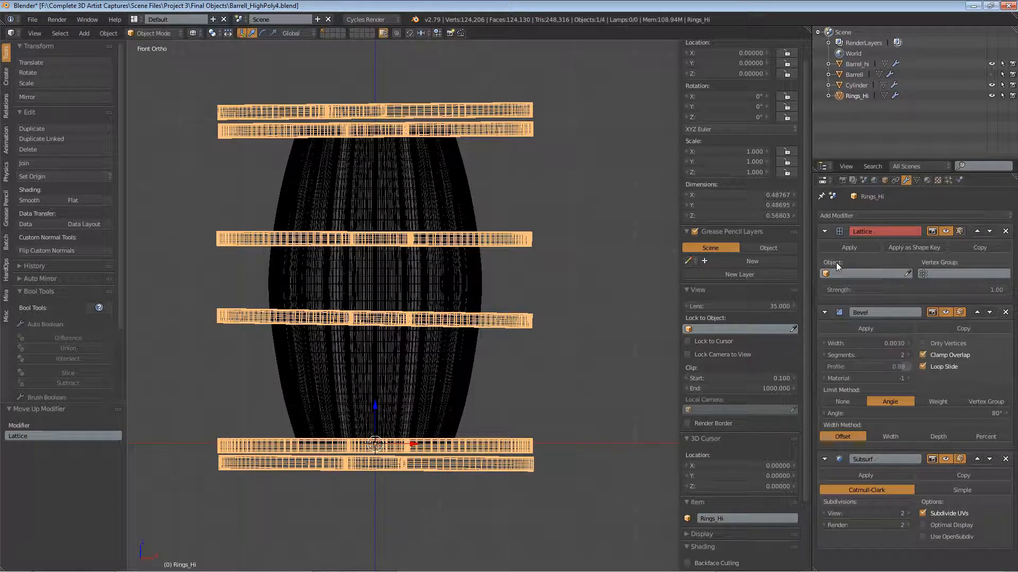
Step: Select the Cylinder and remove its Shrinkwrap modifier
left_click(448, 169)
right_click(462, 192)
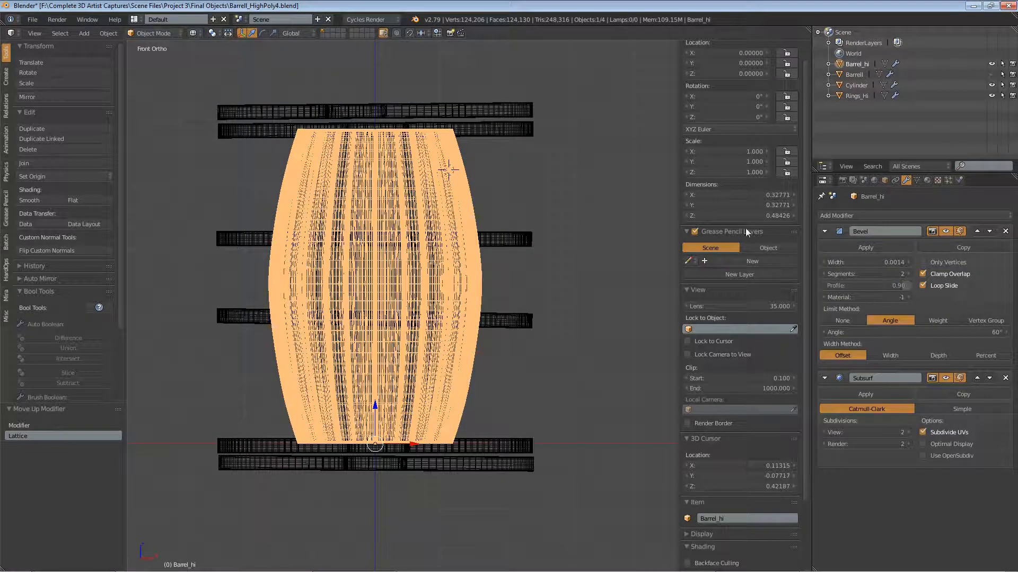
right_click(468, 221)
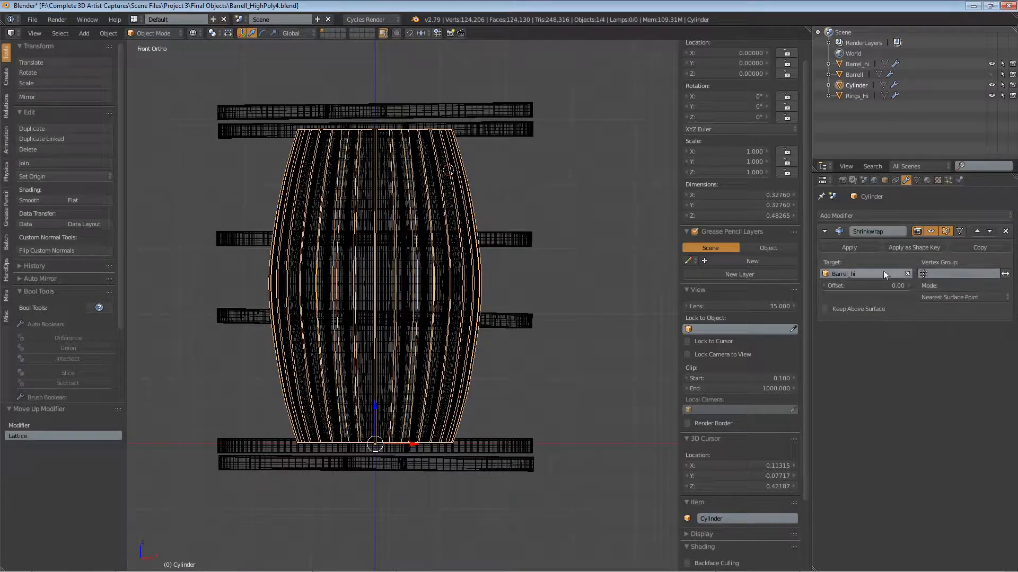
left_click(1006, 232)
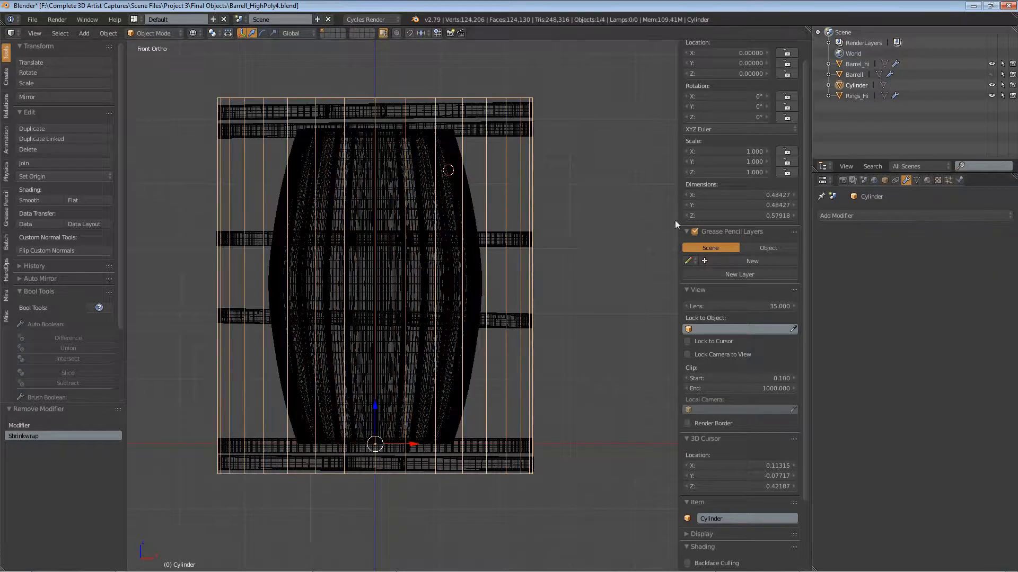
Step: Reselect Rings_Hi and try to assign the Cylinder-shaped cage as its Lattice modifier's object
right_click(509, 111)
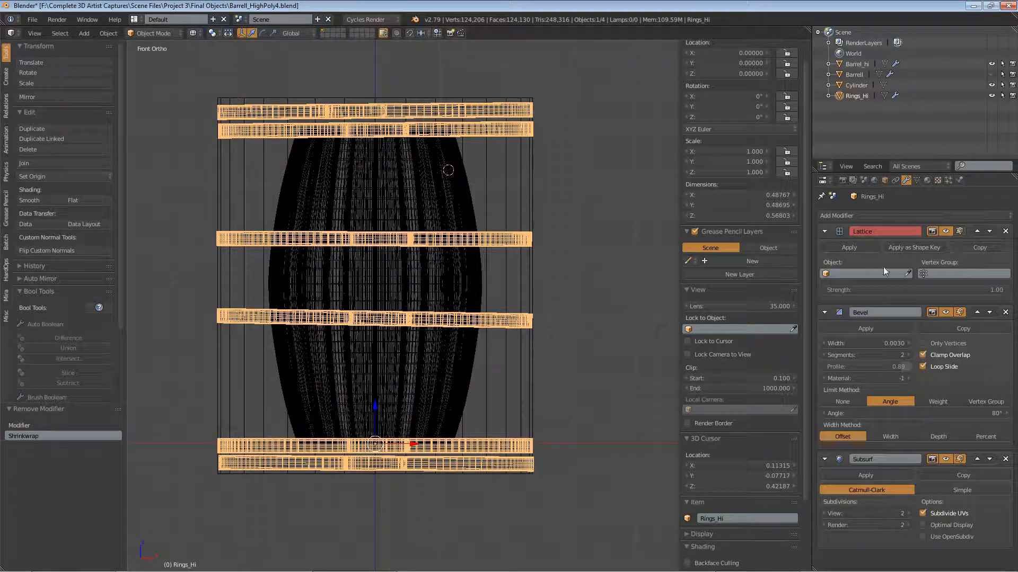
left_click(831, 273)
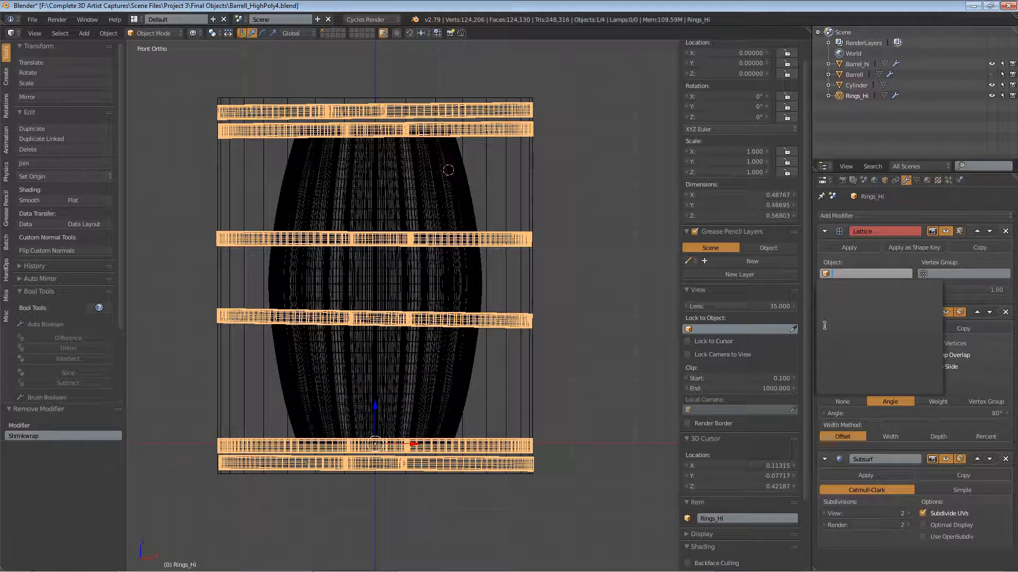
left_click(848, 320)
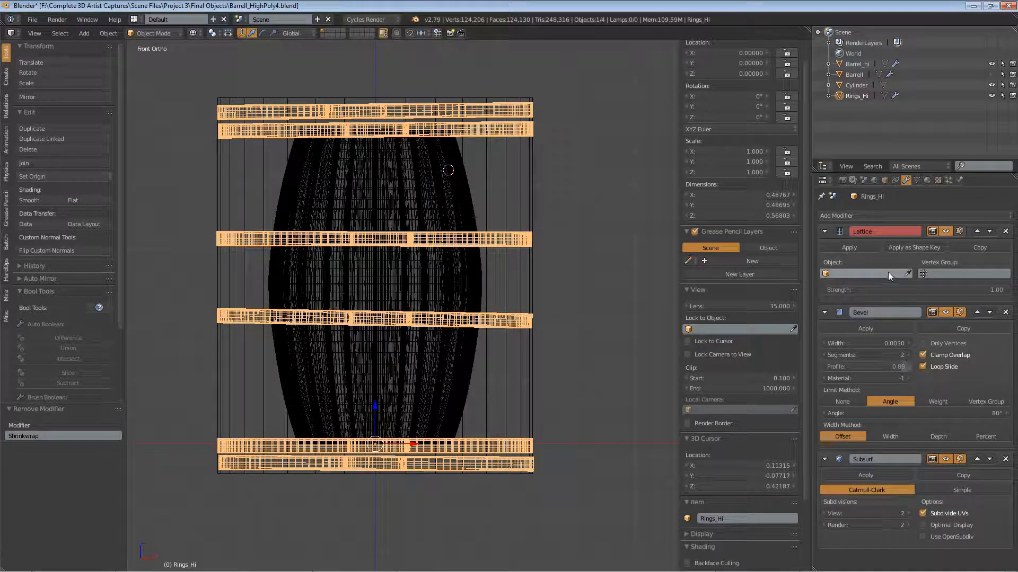
Step: Remove the Lattice modifier from Rings_Hi and add a Surface Deform modifier placed above Bevel and Subsurf in the stack
left_click(1005, 231)
left_click(875, 215)
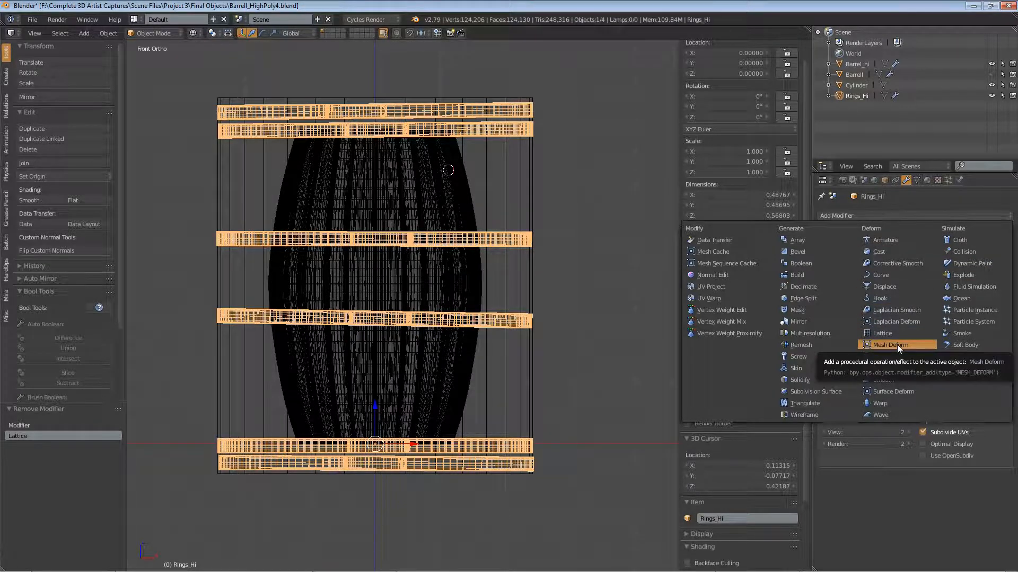
left_click(893, 392)
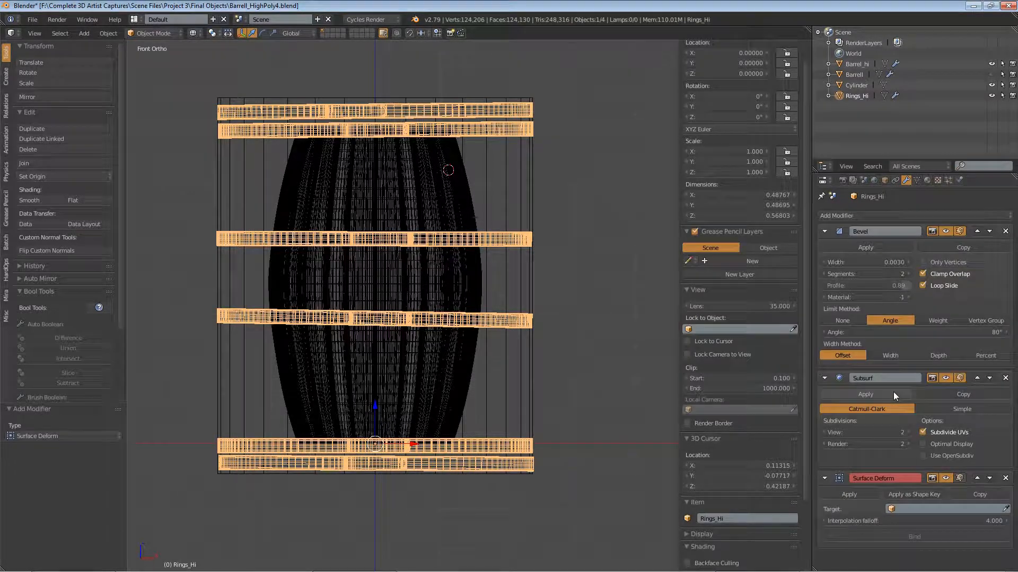
left_click(977, 478)
left_click(977, 378)
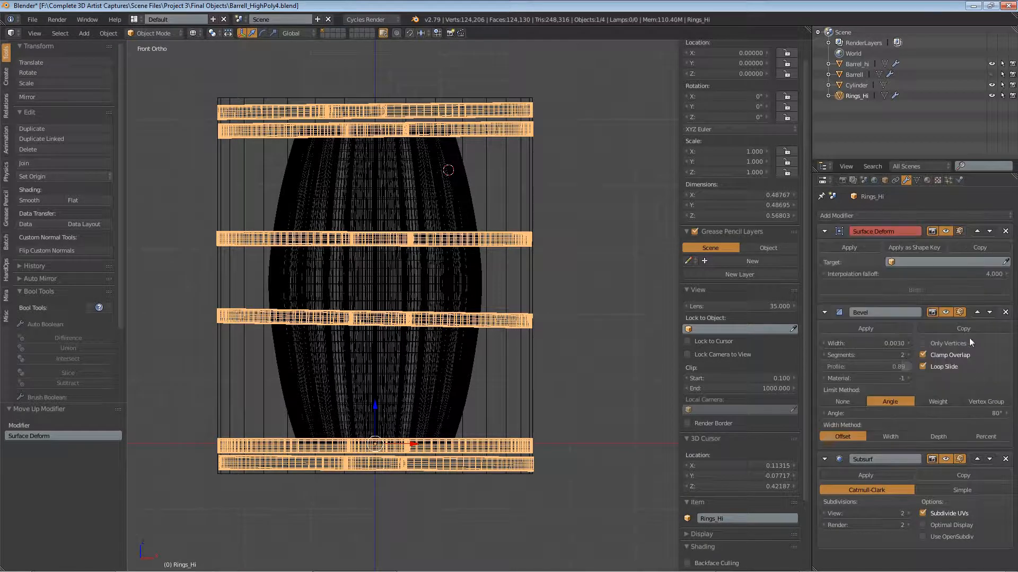
Step: Set the Cylinder as the Surface Deform target and bind Rings_Hi to it
left_click(934, 260)
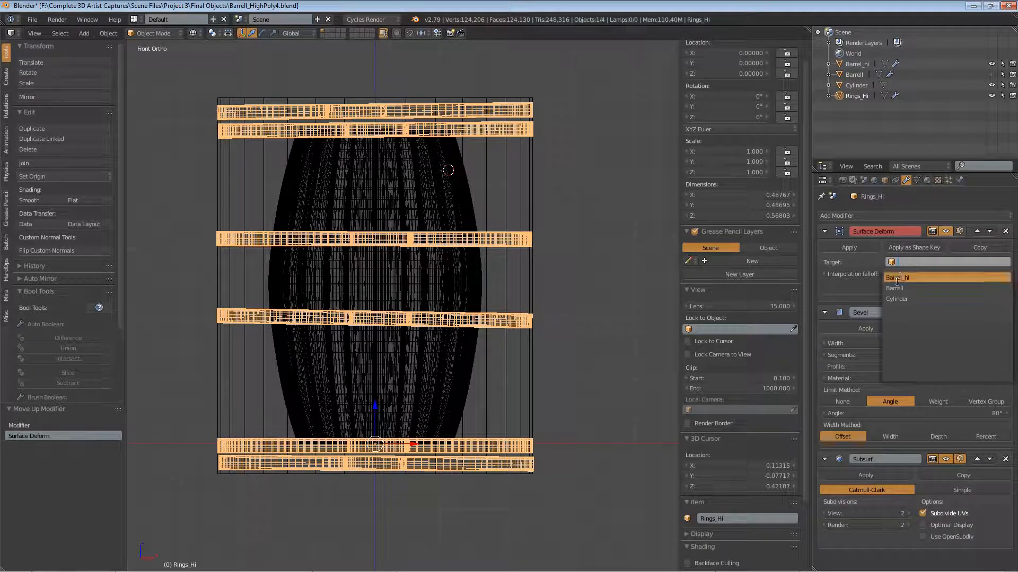
left_click(896, 299)
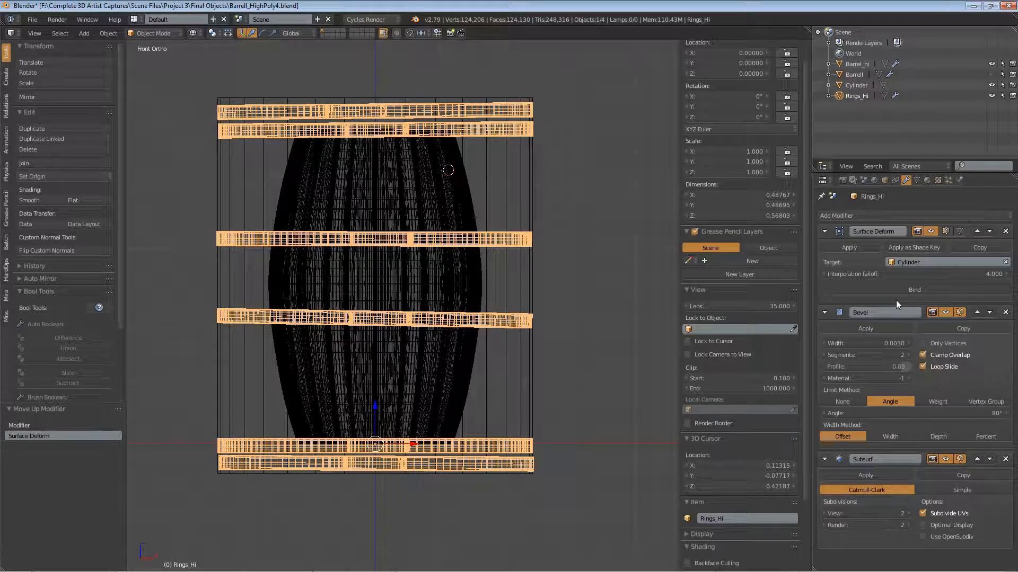
left_click(912, 289)
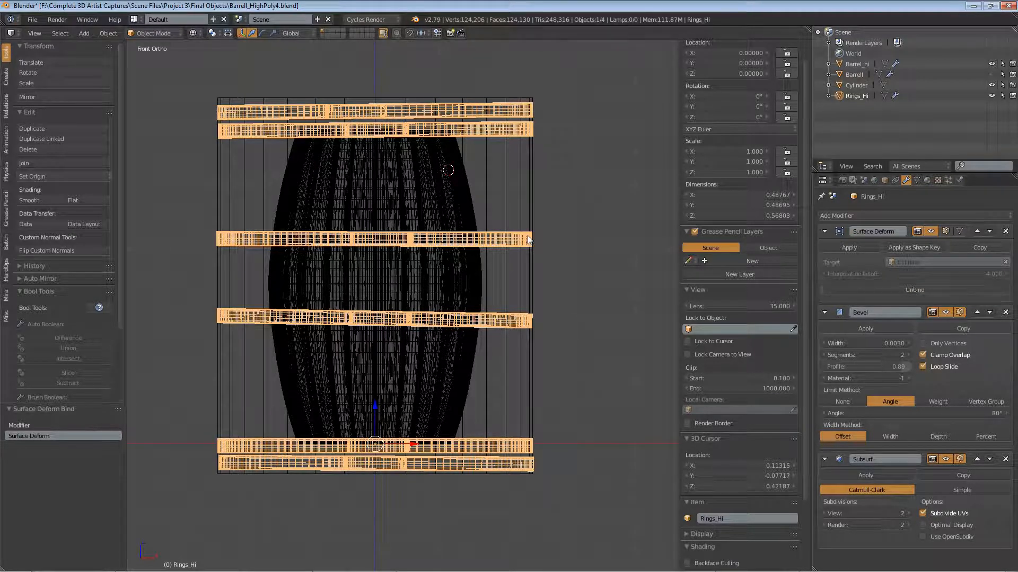
Step: Select the Cylinder and add a Shrinkwrap modifier with Barrel_hi as its target
right_click(517, 157)
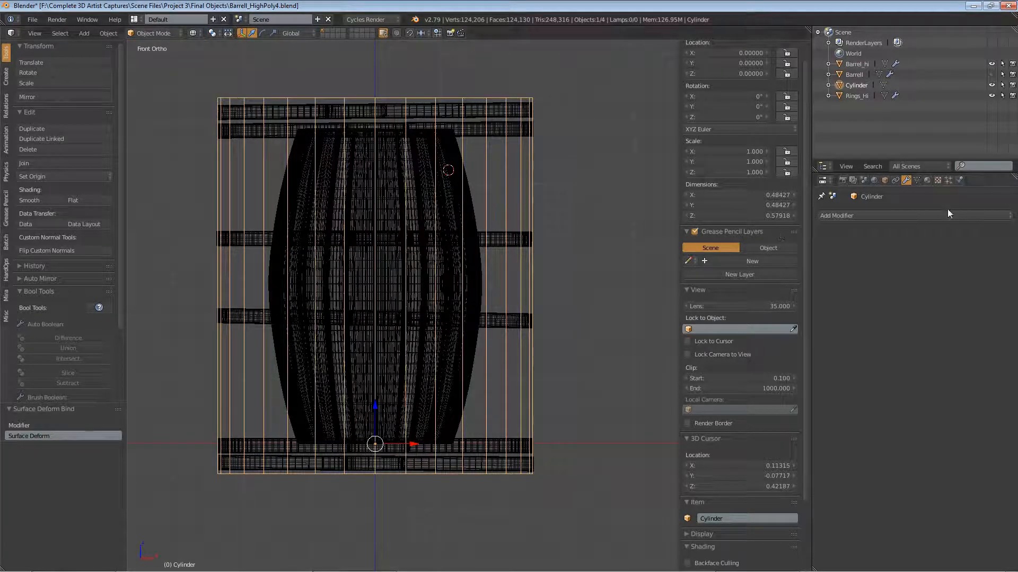
left_click(928, 215)
left_click(890, 356)
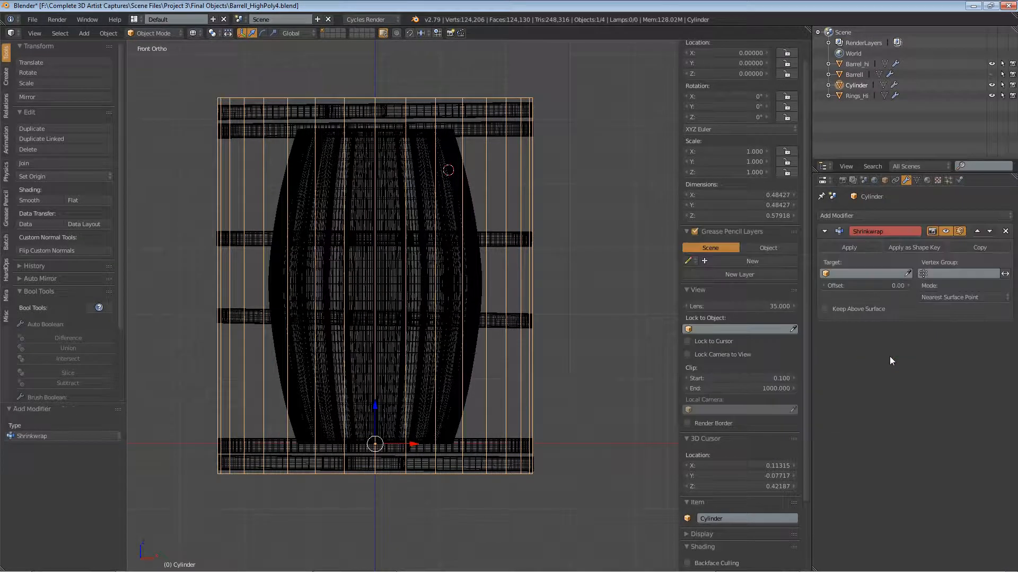
left_click(848, 273)
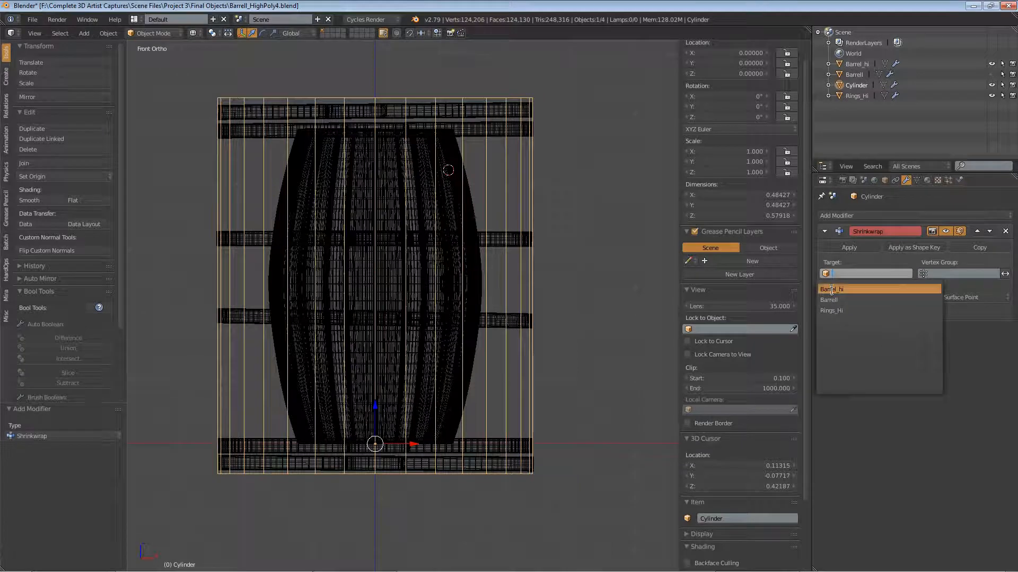
left_click(831, 289)
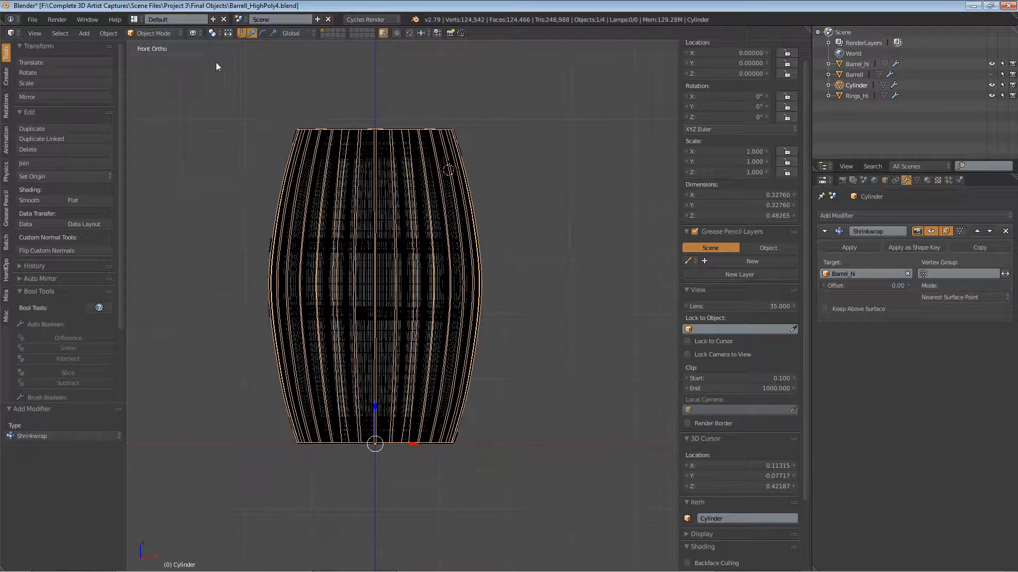
Step: Switch the viewport shading from wireframe to Solid
left_click(170, 35)
left_click(194, 34)
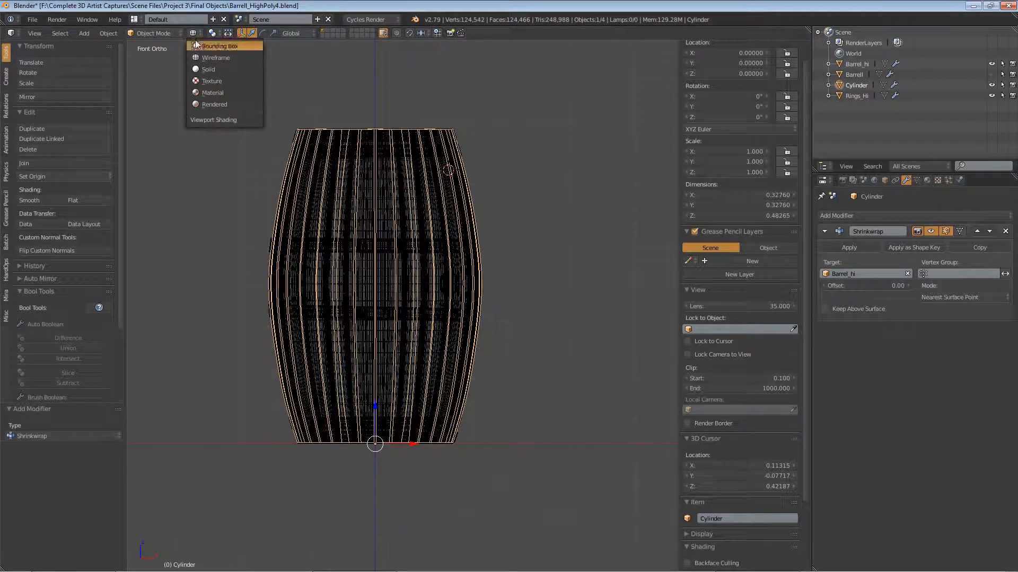
left_click(208, 69)
Step: Examine how the rings and the wrapped Cylinder follow the barrel, up close, around the sides and from above
mouse_move(488, 160)
middle_mouse_down()
mouse_move(444, 208)
mouse_move(401, 206)
middle_mouse_up()
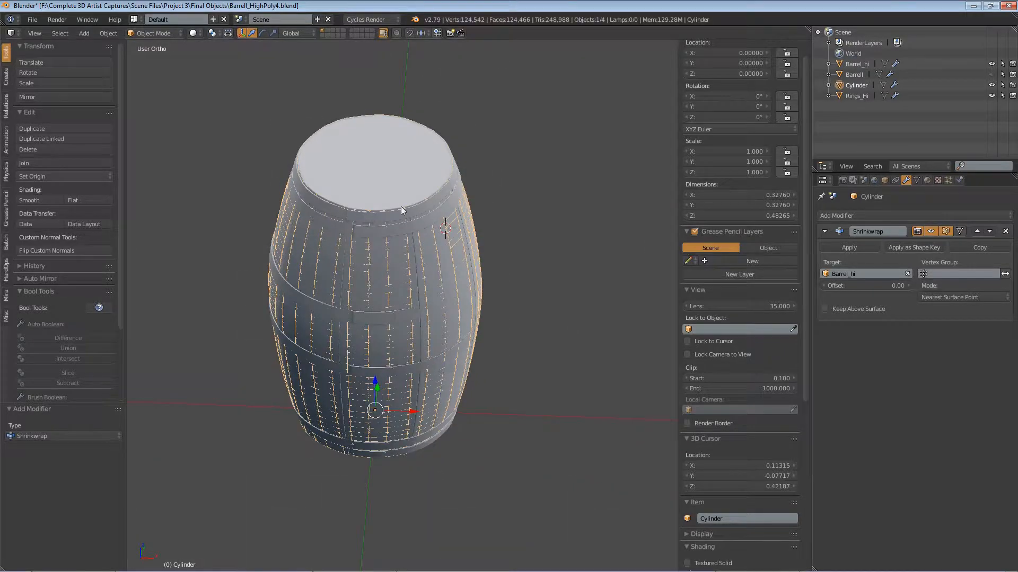
scroll(377, 244, "up", 6)
scroll(377, 252, "up", 4)
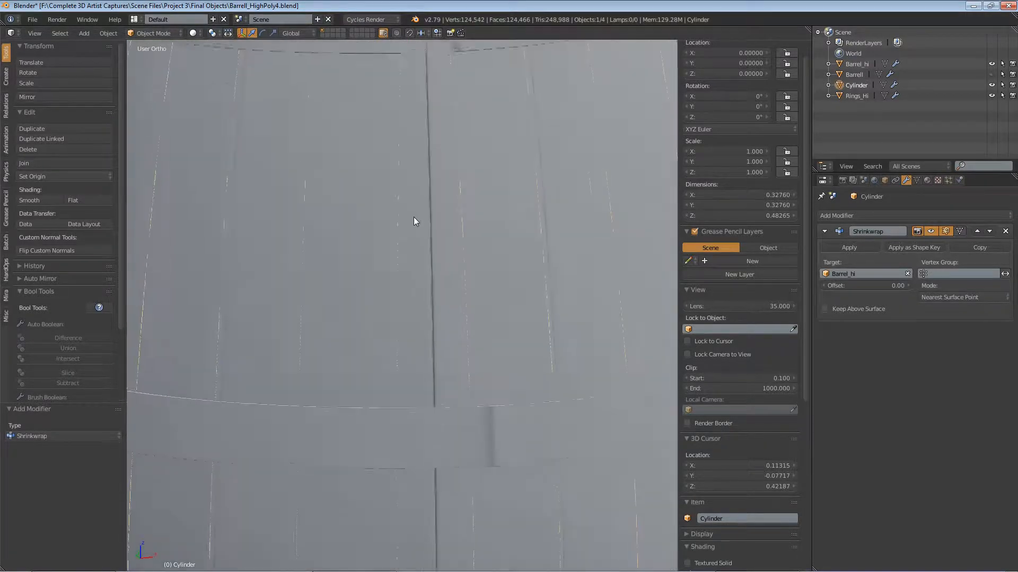
scroll(399, 218, "down", 10)
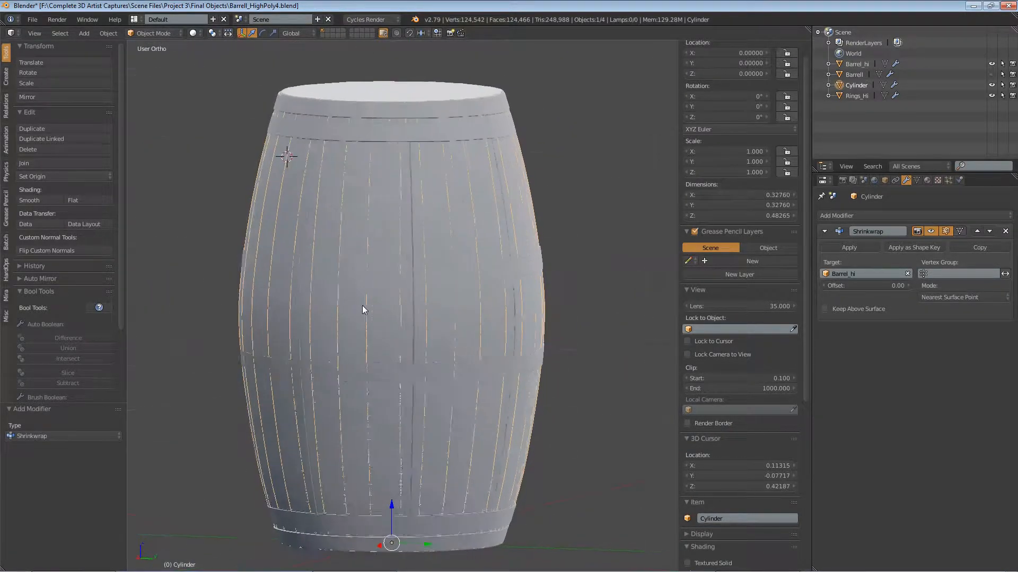
mouse_move(357, 311)
middle_mouse_down()
mouse_move(497, 256)
mouse_move(484, 316)
middle_mouse_up()
scroll(339, 127, "up", 7)
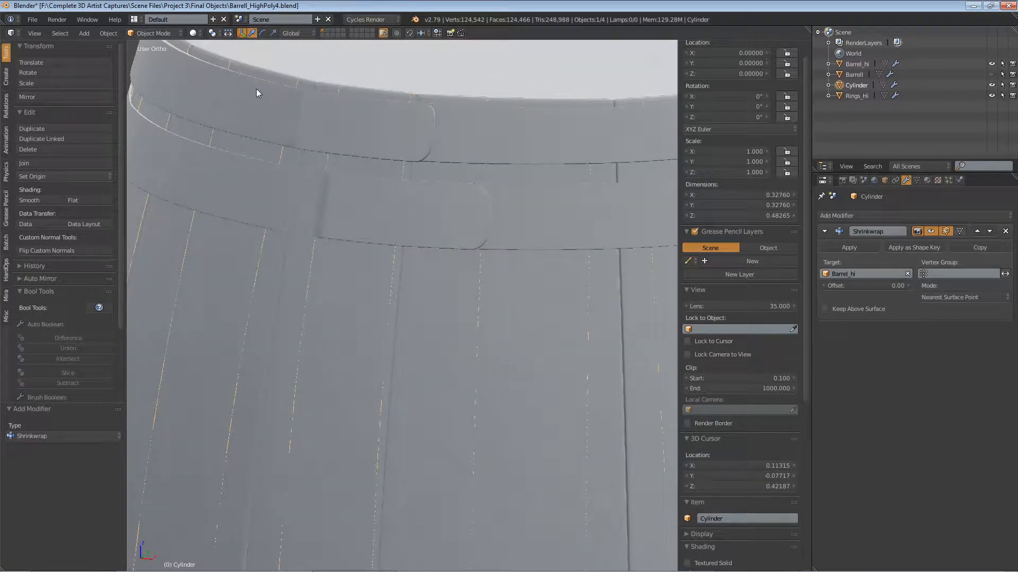
scroll(350, 197, "down", 5)
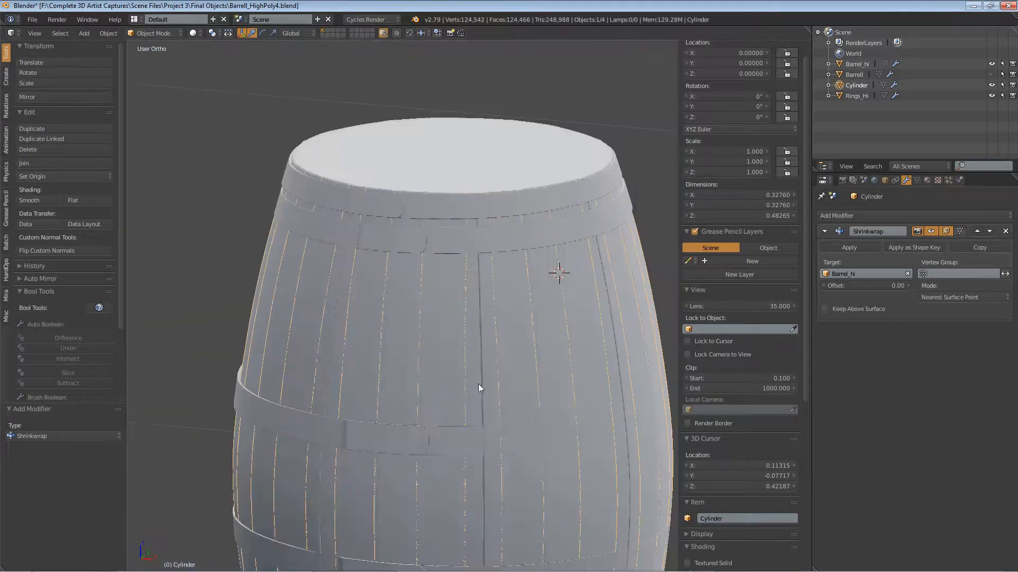
middle_click_drag(478, 384, 401, 222, "shift")
mouse_move(541, 260)
middle_mouse_down()
mouse_move(494, 281)
mouse_move(520, 291)
mouse_move(509, 289)
middle_mouse_up()
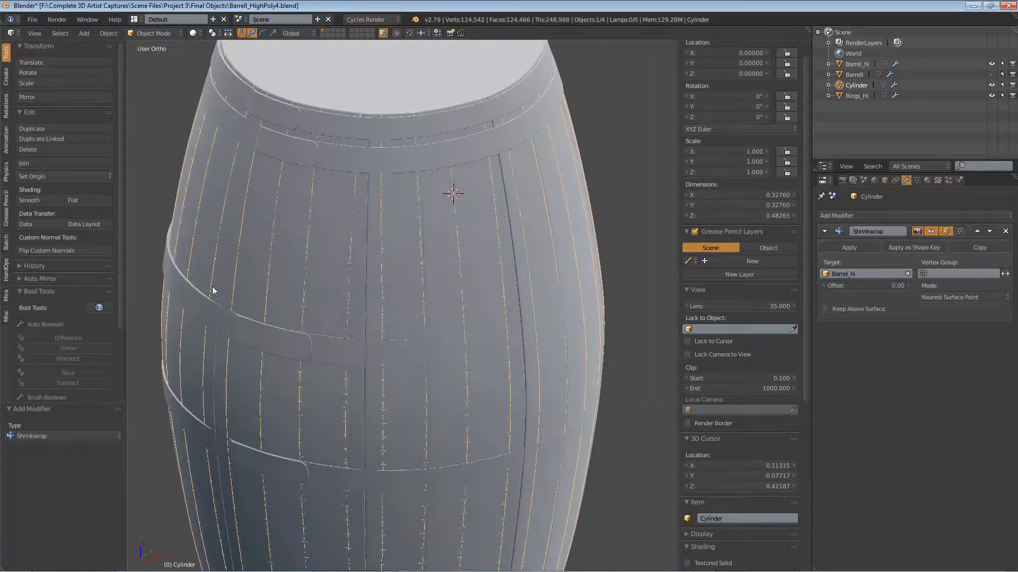
key("KP_7")
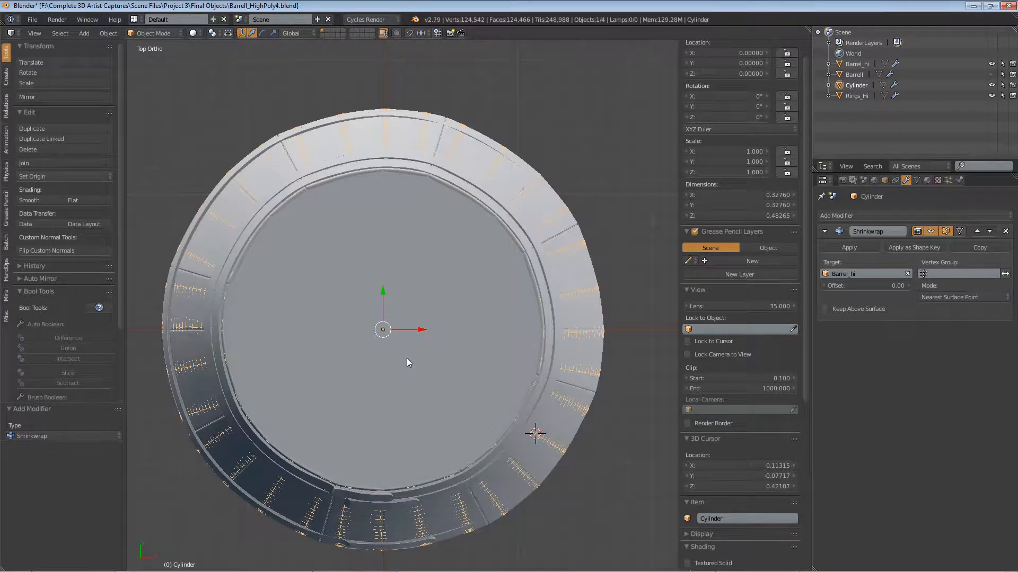
middle_click_drag(406, 357, 460, 306, "shift")
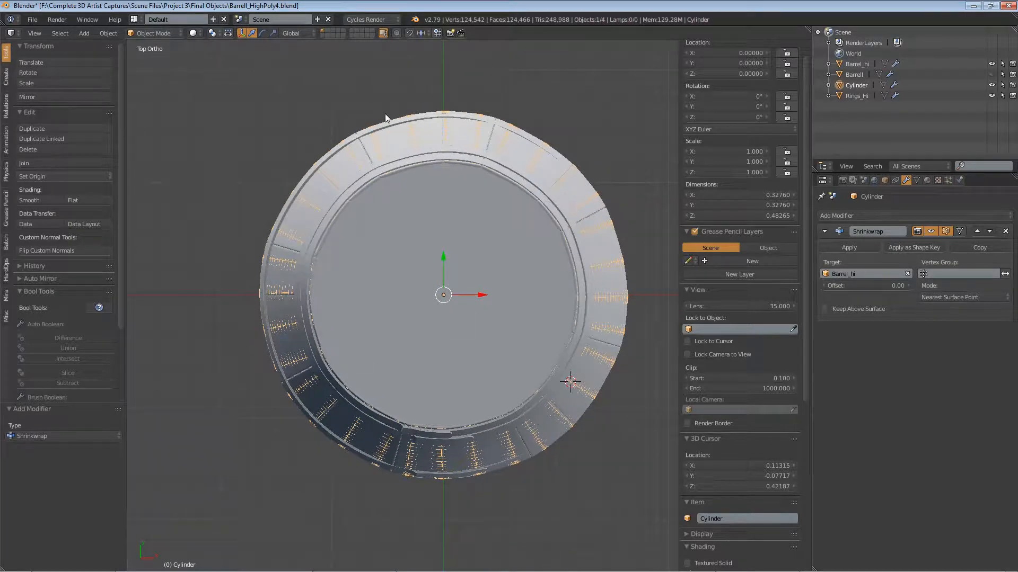
mouse_move(513, 156)
middle_mouse_down()
mouse_move(565, 327)
mouse_move(532, 271)
mouse_move(433, 277)
mouse_move(470, 283)
middle_mouse_up()
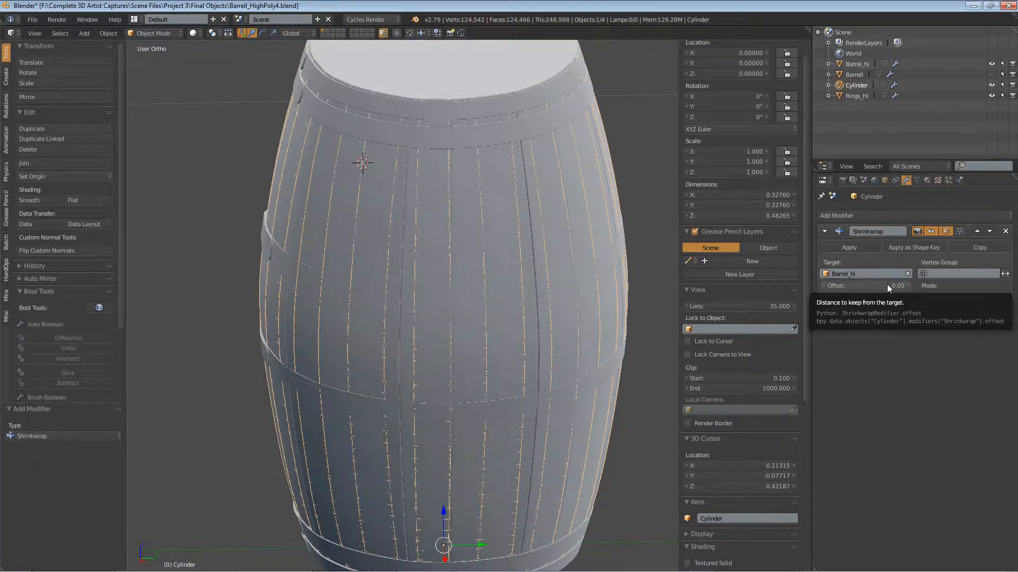
Step: Try a different Shrinkwrap offset on the Cylinder, undo it, and reassign Barrel_hi as the modifier's target
left_click_drag(886, 285, 906, 285)
key("ctrl+z")
key("ctrl+z")
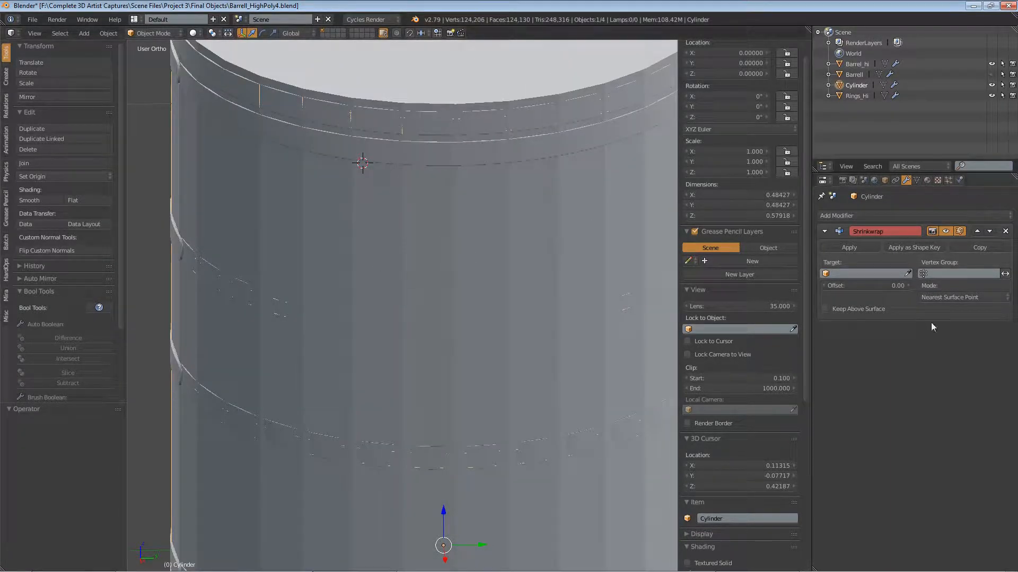
left_click(826, 274)
left_click(842, 289)
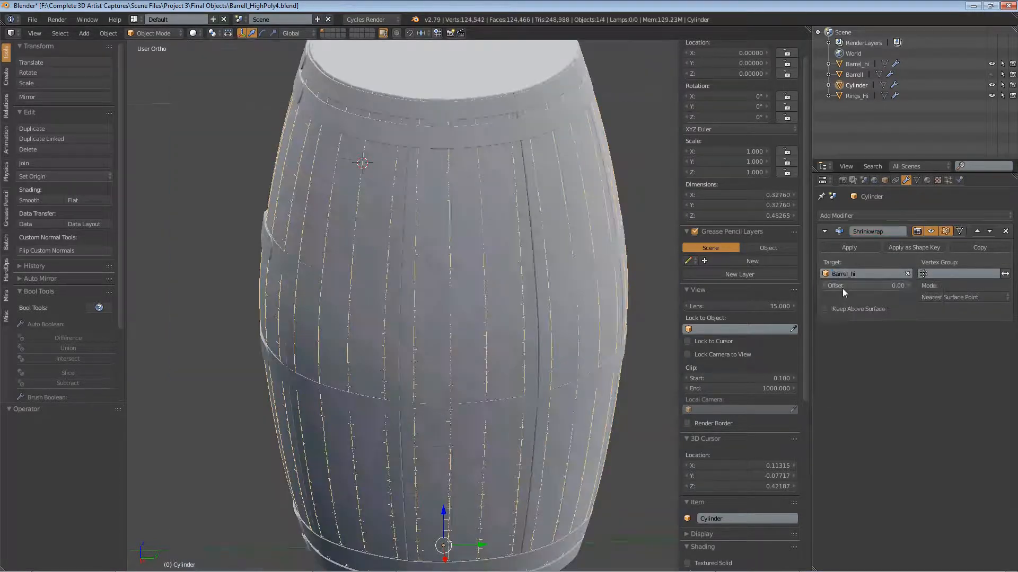
Step: Hide the Cylinder to expose the barrel and rings, and slightly increase the Cylinder's Shrinkwrap offset
left_click(992, 85)
middle_click_drag(488, 310, 584, 330)
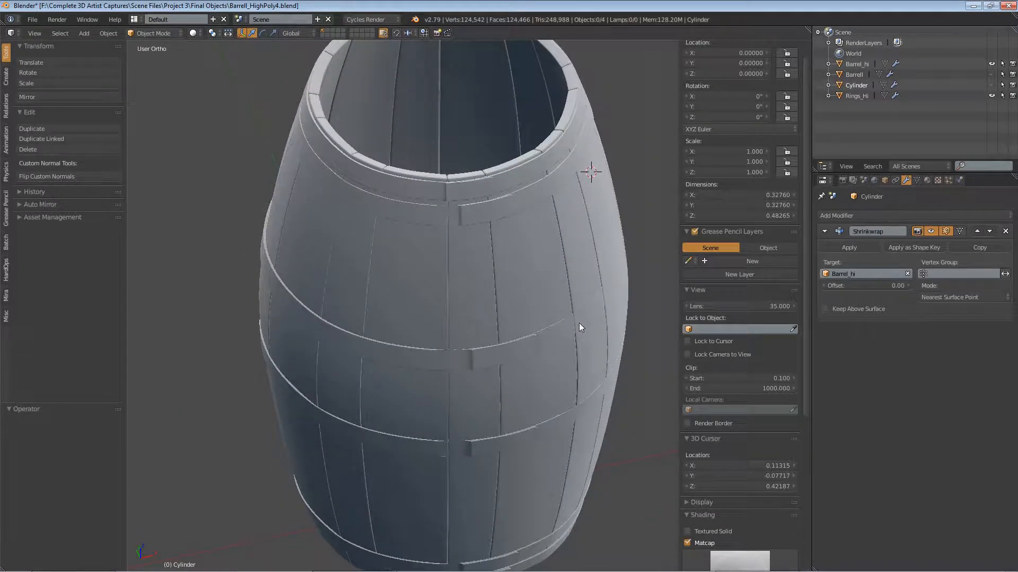
scroll(548, 275, "down", 2)
middle_click_drag(568, 262, 505, 244, "shift")
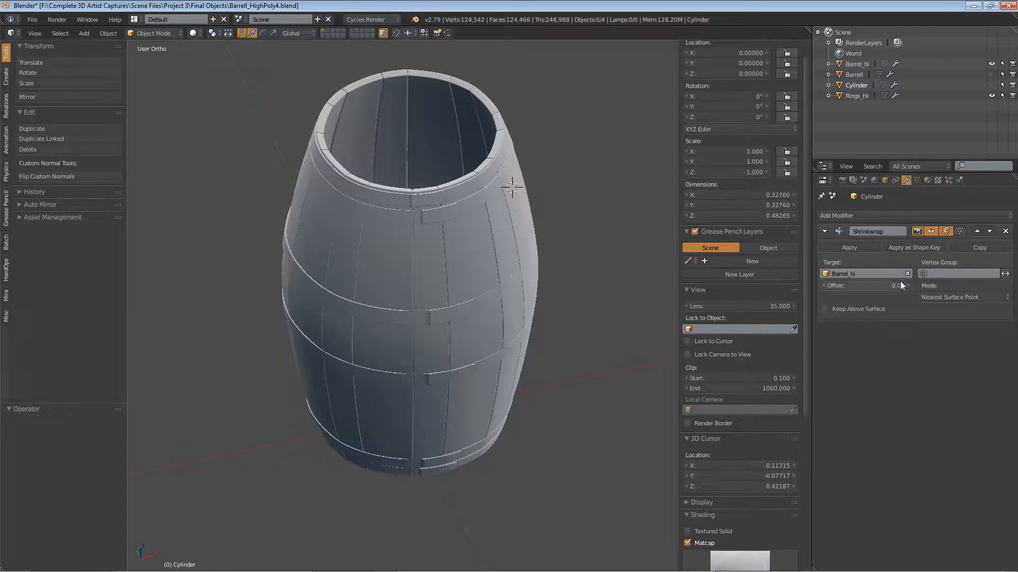
left_click_drag(866, 286, 874, 286)
Step: Examine the rings' fit against the barrel staves from above, from below and around the sides
middle_click_drag(612, 313, 509, 290)
key("KP_7")
scroll(441, 372, "up", 7)
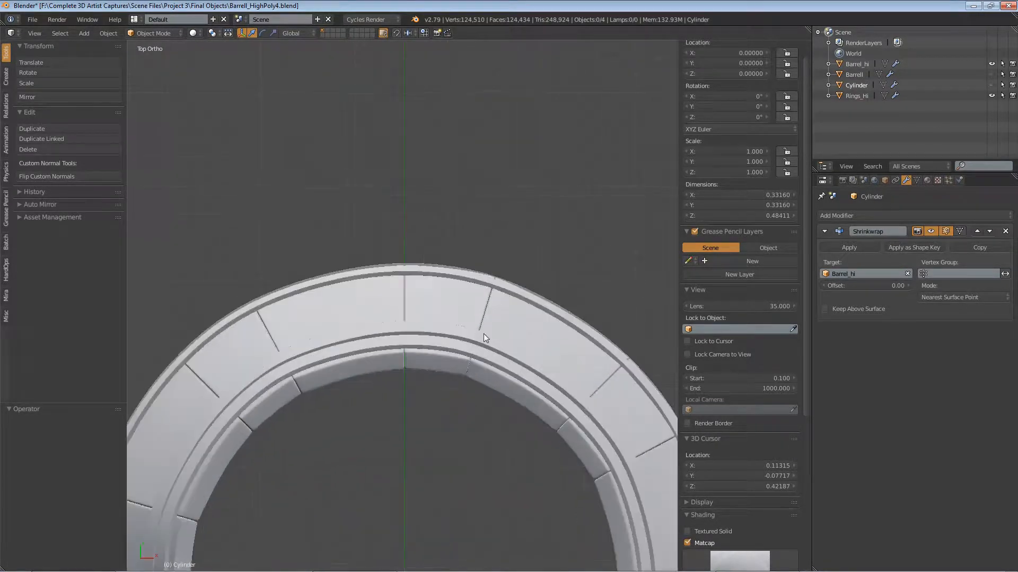
scroll(351, 257, "down", 5)
middle_click_drag(387, 320, 523, 208, "shift")
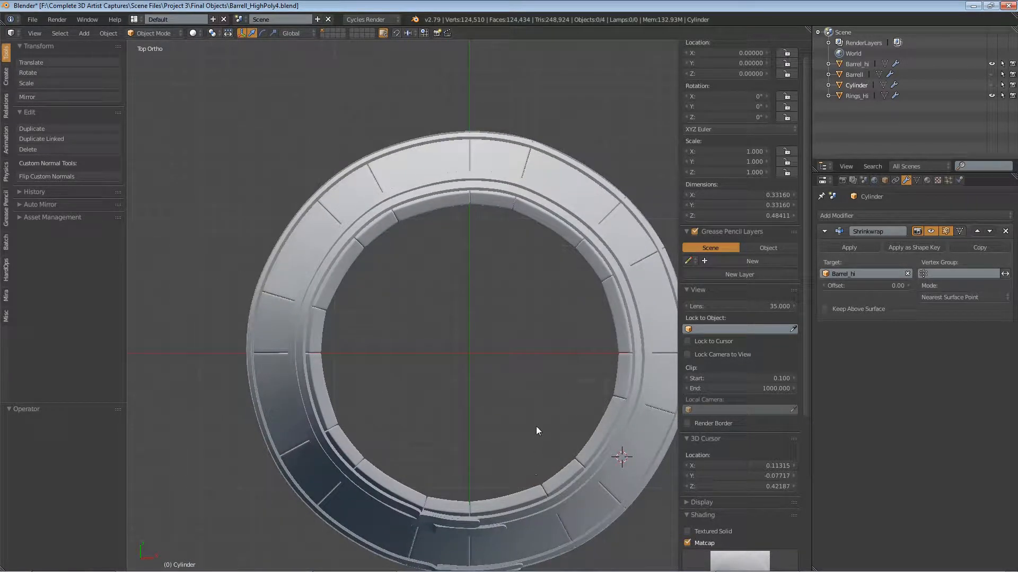
middle_click_drag(548, 385, 516, 319, "shift")
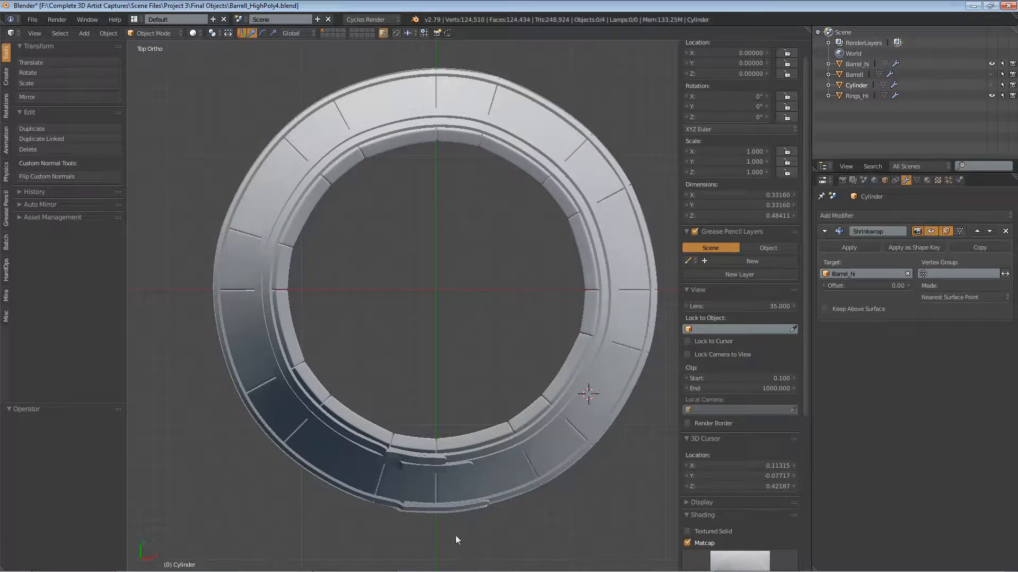
middle_click_drag(456, 536, 548, 360)
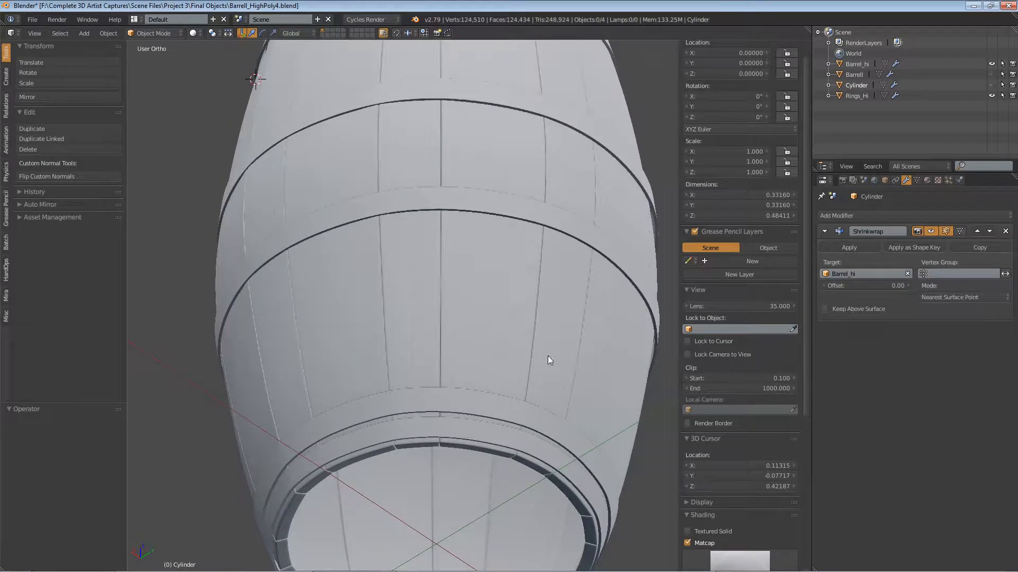
middle_click_drag(377, 381, 340, 397)
scroll(339, 396, "down", 5)
middle_click_drag(414, 345, 481, 328)
scroll(373, 317, "up", 4)
scroll(373, 317, "down", 1)
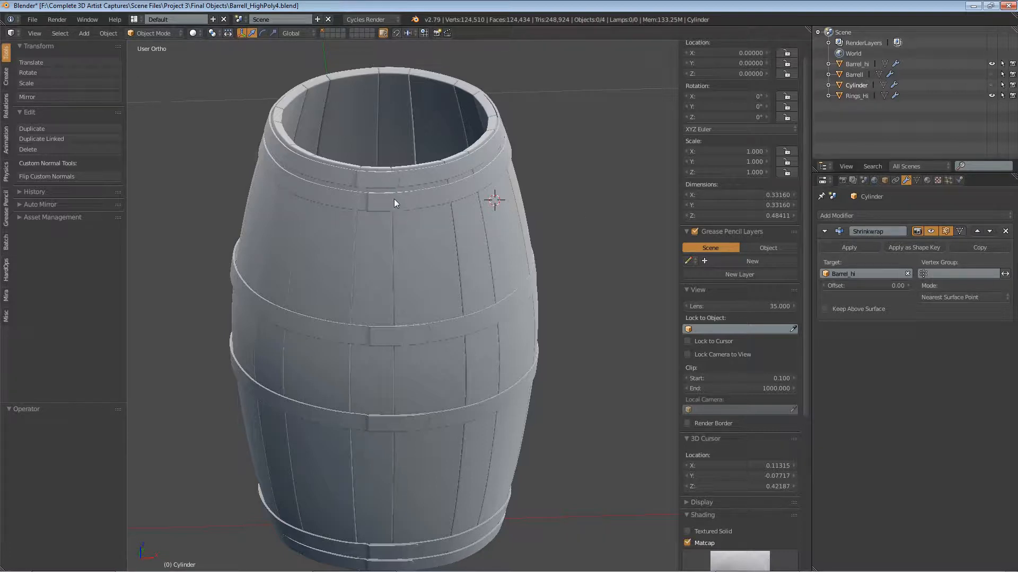
Step: Apply the Cylinder's Shrinkwrap modifier, and apply the Surface Deform modifier on Rings_Hi
left_click(849, 247)
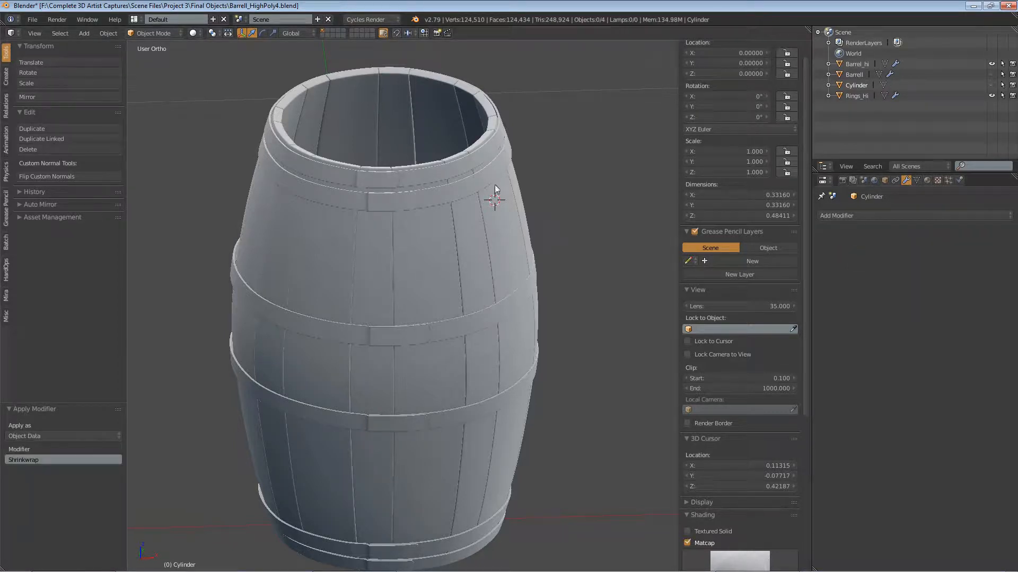
right_click(460, 167)
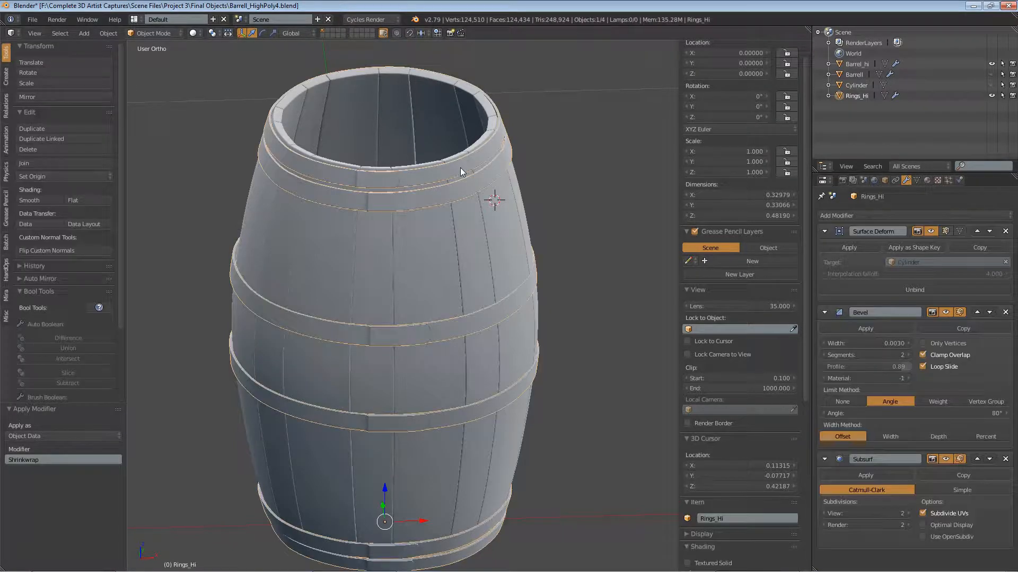
left_click(849, 248)
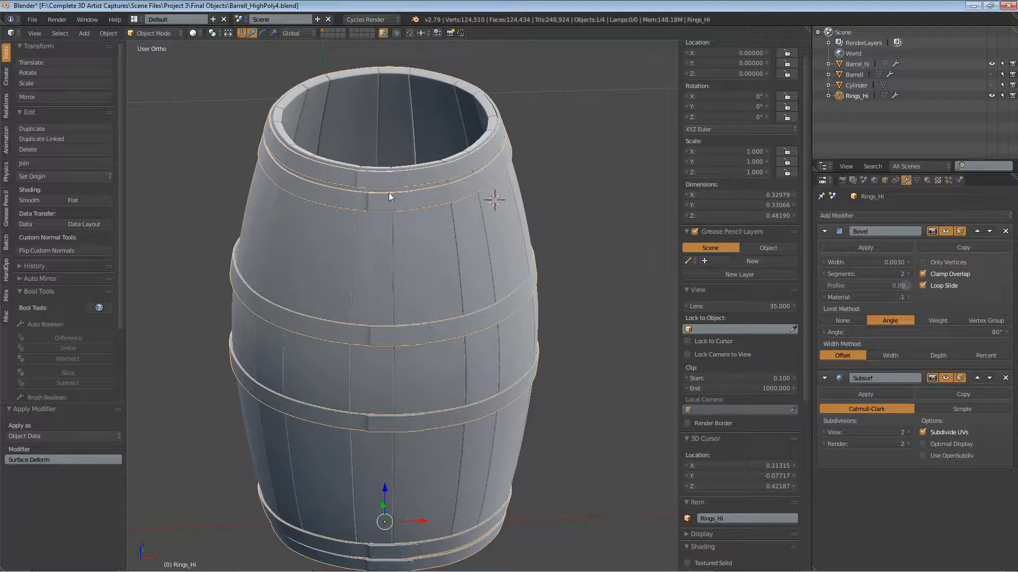
Step: Enter Edit Mode on Rings_Hi and select all of its geometry
left_click(159, 33)
left_click(161, 55)
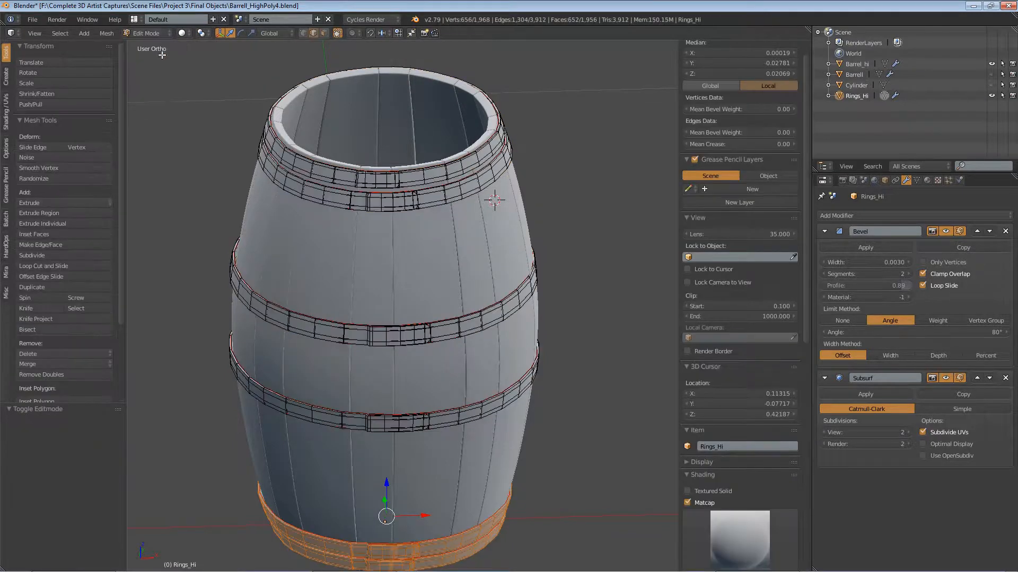
key("a")
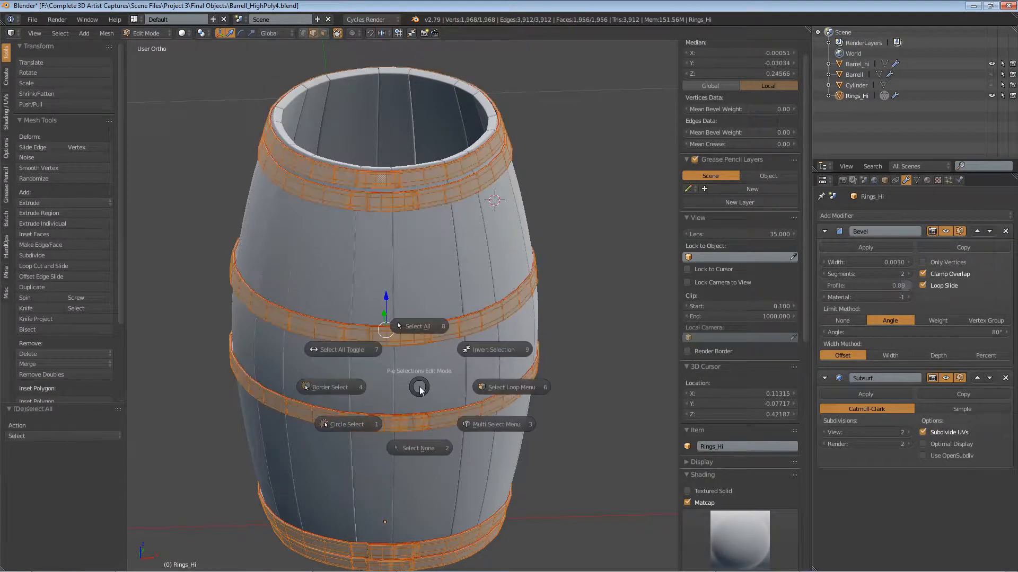
key("a")
Step: Split the 3D view horizontally, change the lower area to a UV/Image Editor, and enlarge it
left_click_drag(809, 29, 562, 497)
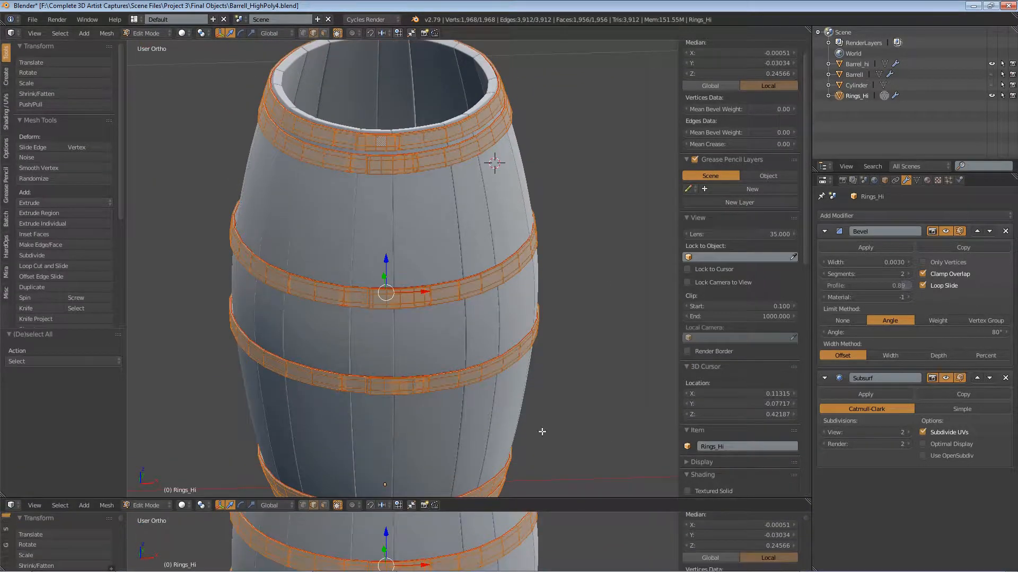
left_click(11, 505)
left_click(30, 424)
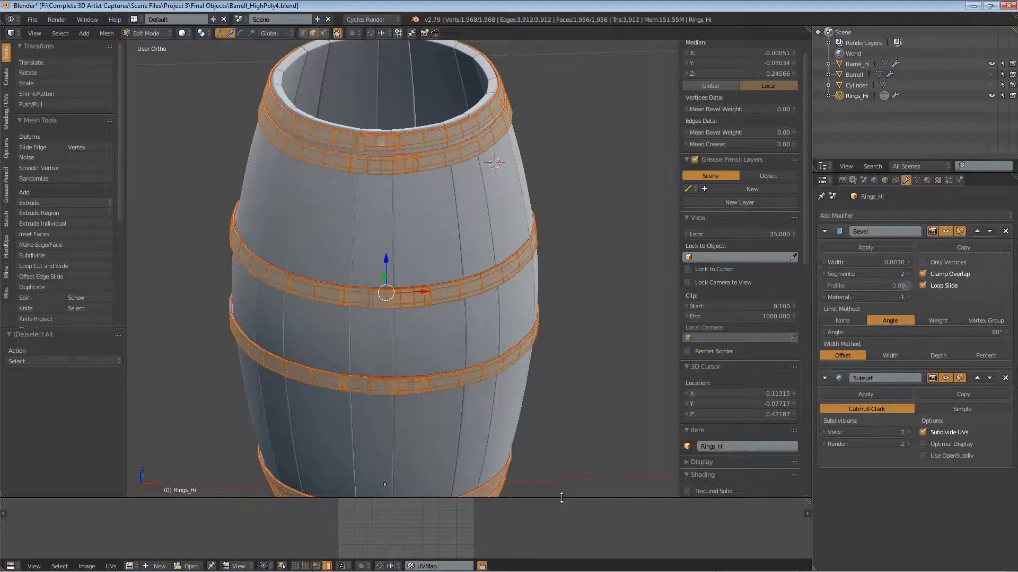
left_click_drag(563, 498, 563, 179)
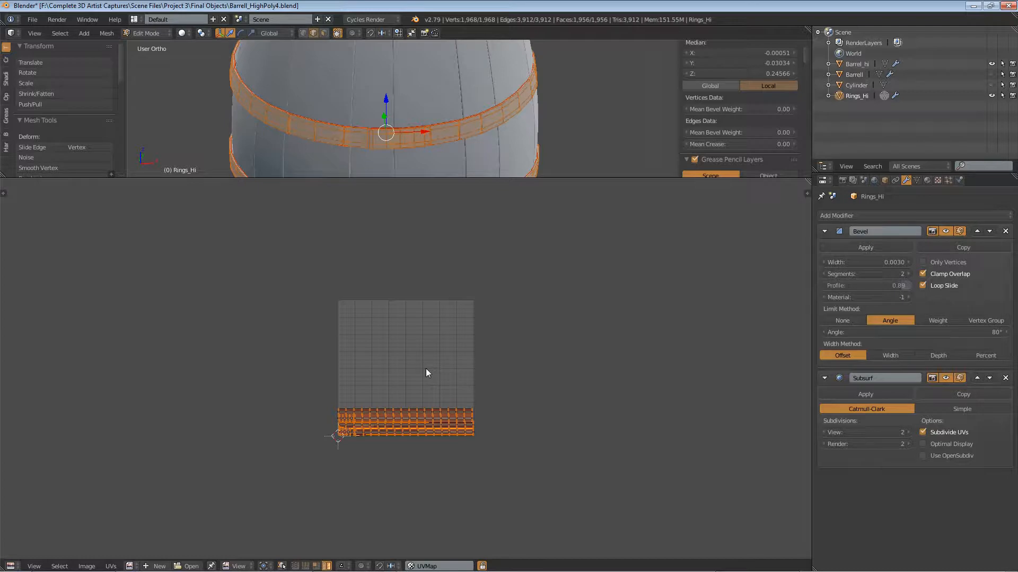
Step: Unwrap the selected Rings_Hi geometry into separate UV islands and pack them inside the UV square with Pack Islands
key("ctrl+p")
scroll(428, 372, "up", 6)
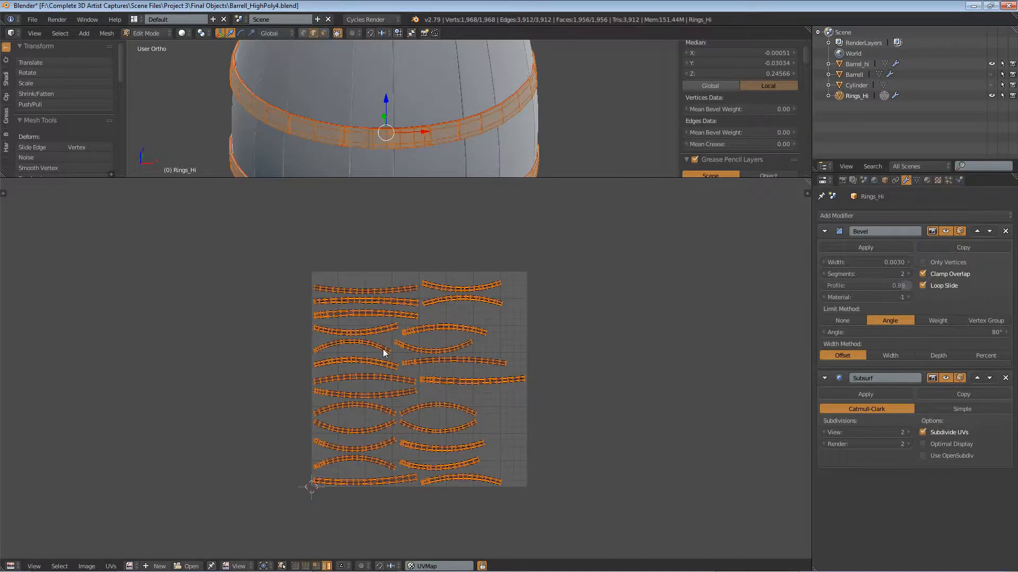
scroll(377, 290, "down", 3)
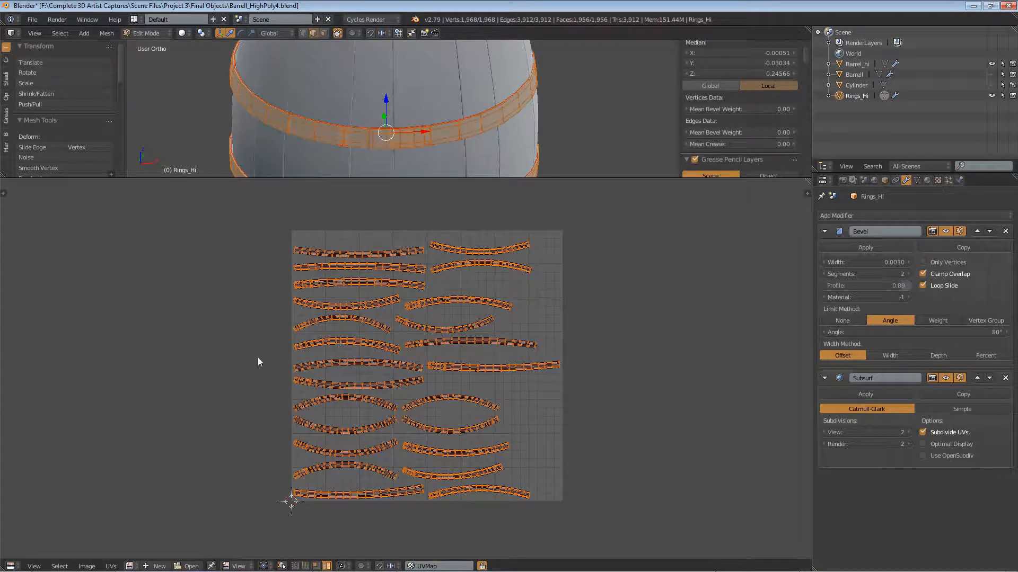
key("t")
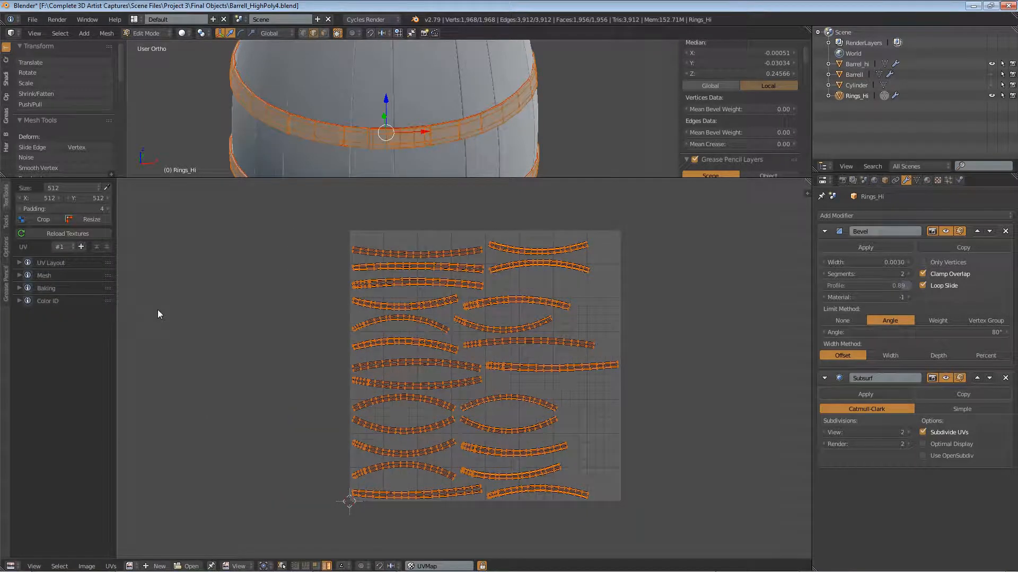
left_click(7, 228)
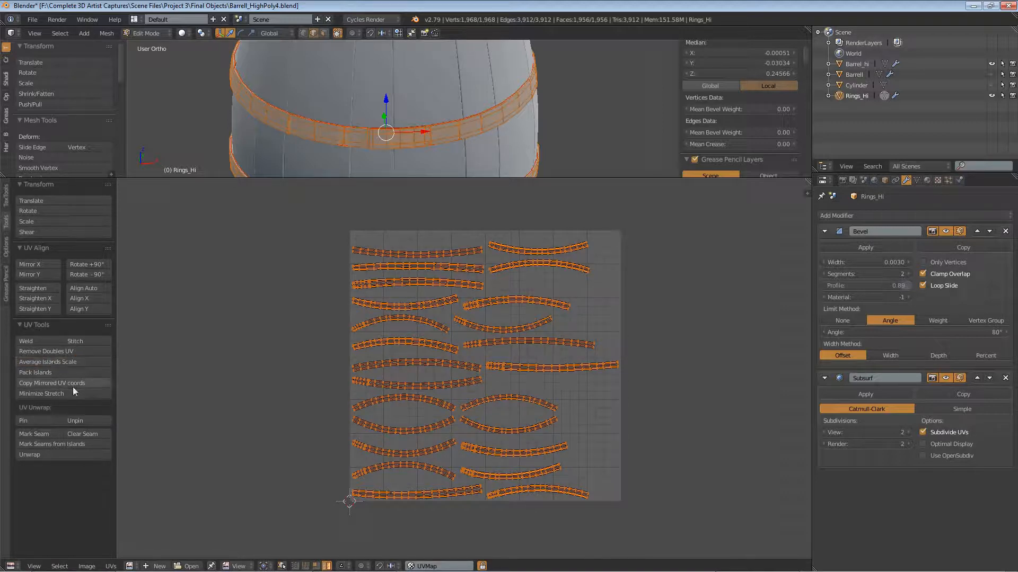
left_click(42, 371)
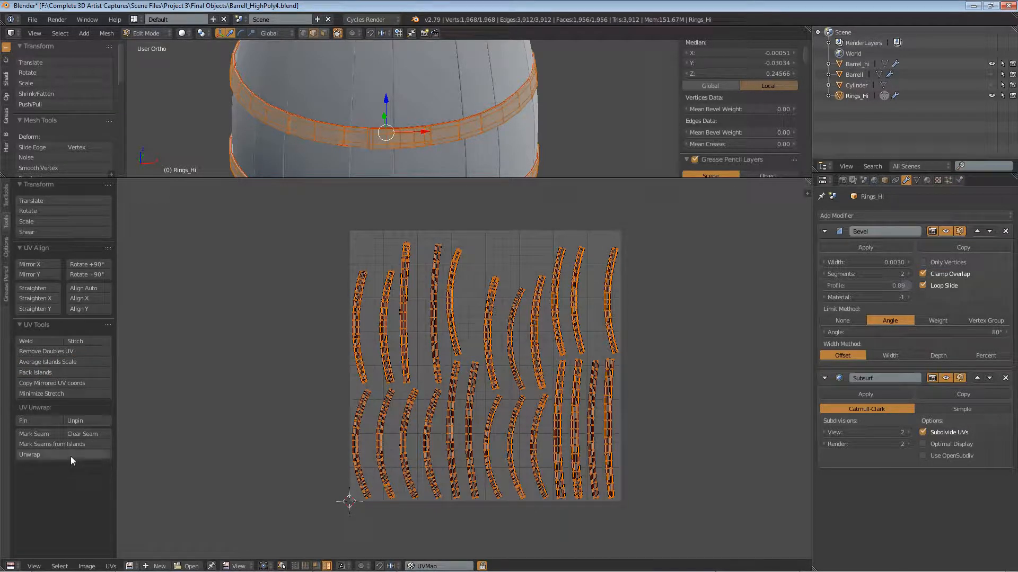
Step: Set the Pack Islands margin for the rings' UVs to 0.000, keeping Rotate enabled
left_click_drag(119, 59, 121, 170)
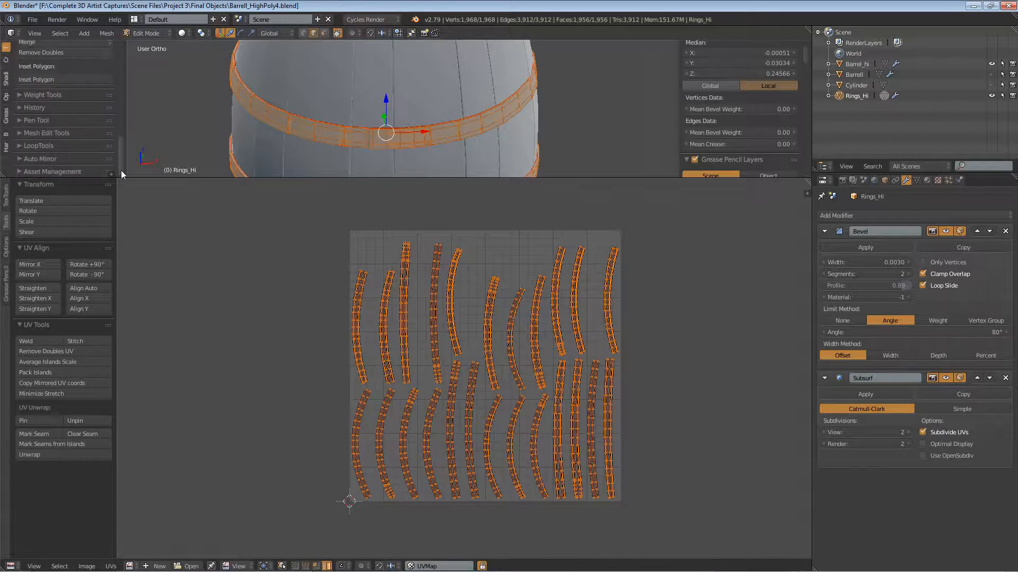
left_click(112, 171)
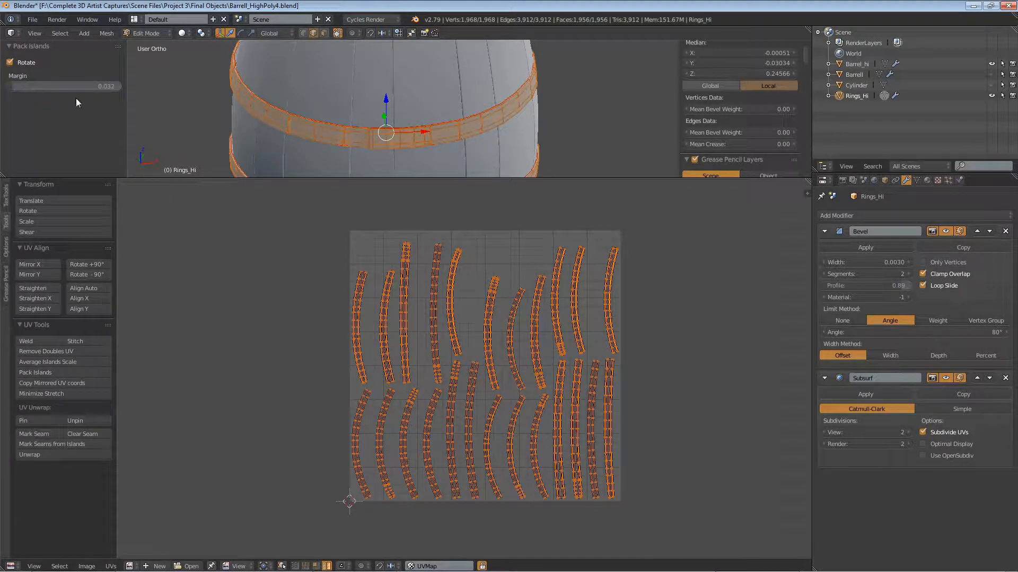
left_click_drag(94, 84, 72, 84)
Step: Examine the spacing and overlap of the packed ring UV islands and compare them with the rings on the barrel
scroll(487, 392, "up", 3)
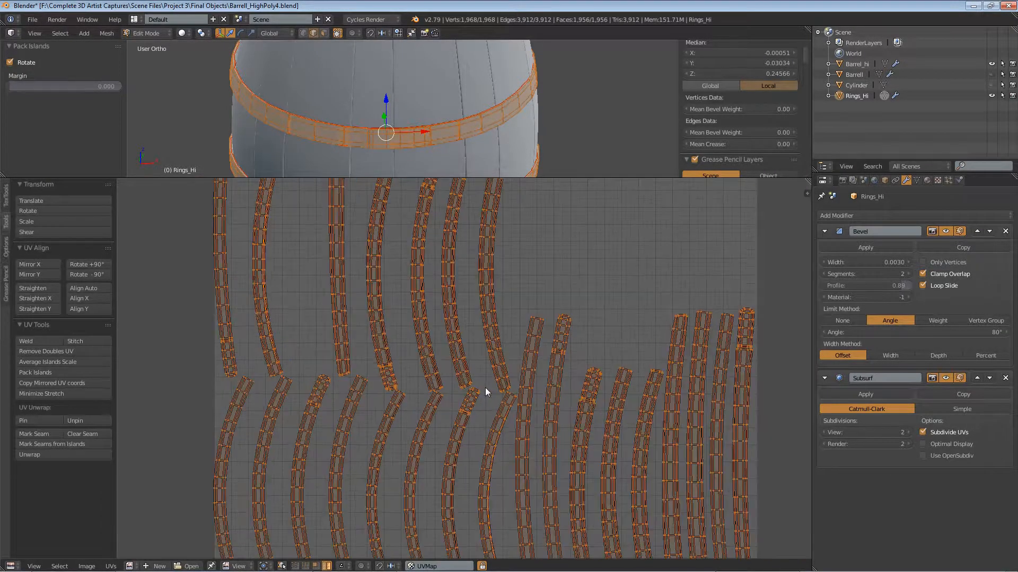
scroll(500, 413, "down", 1)
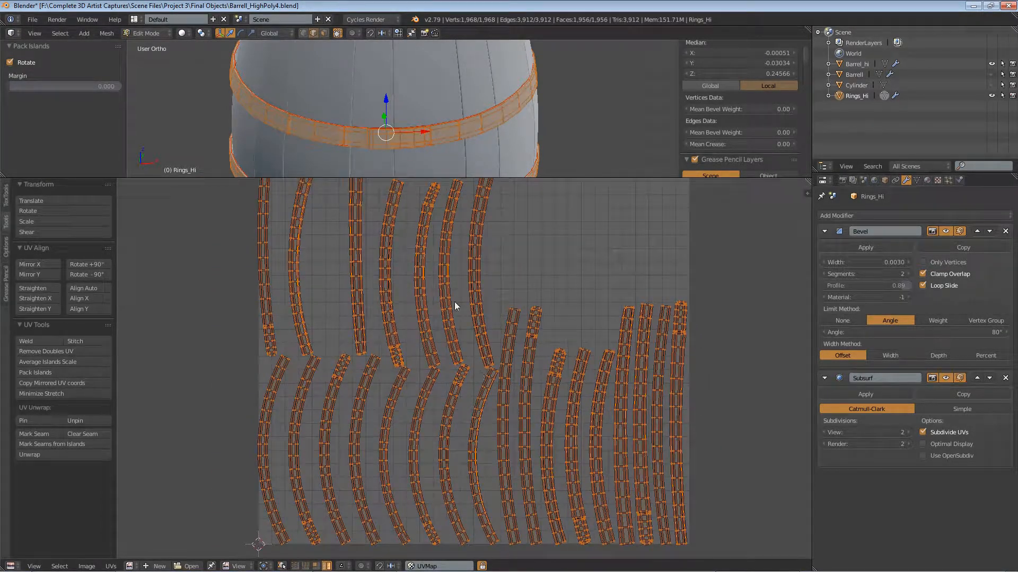
scroll(465, 76, "down", 4)
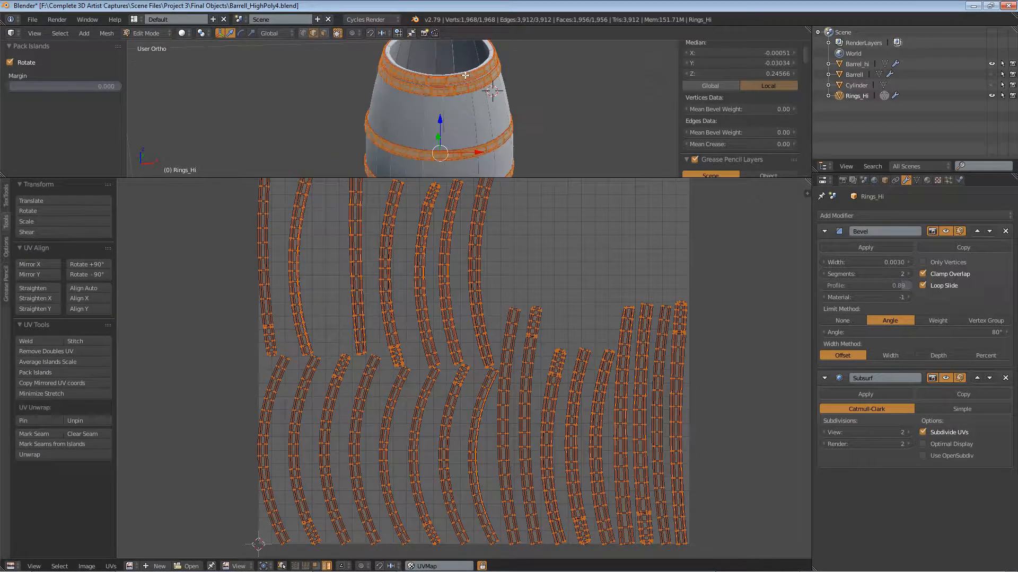
scroll(466, 75, "up", 4)
key("KP_1")
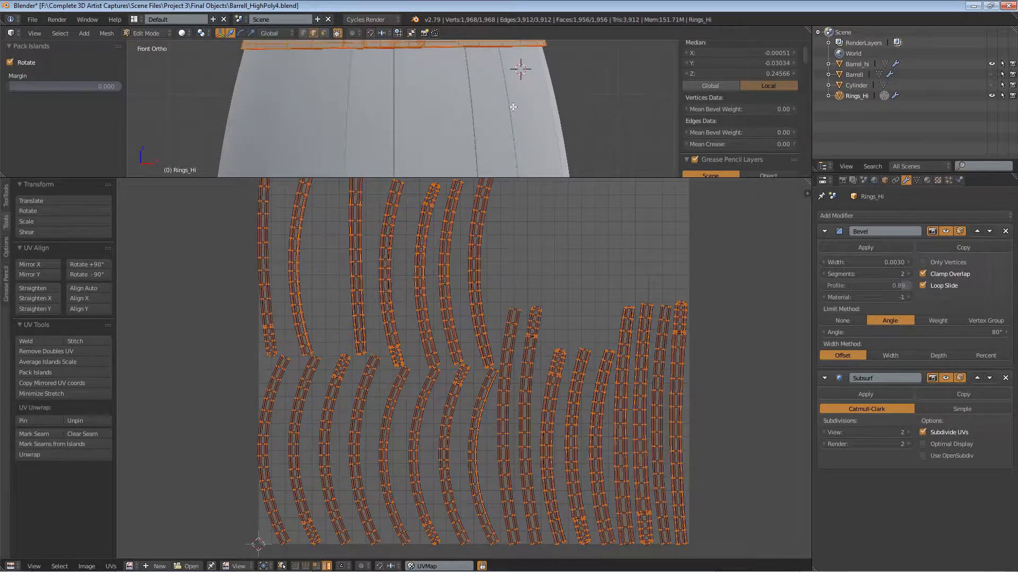
scroll(516, 84, "down", 3)
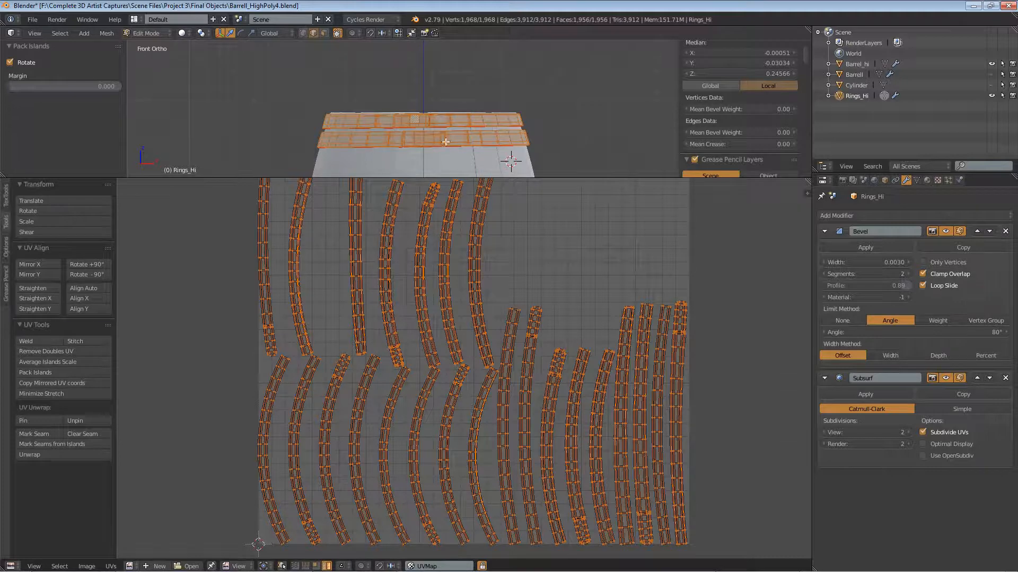
scroll(577, 380, "up", 4)
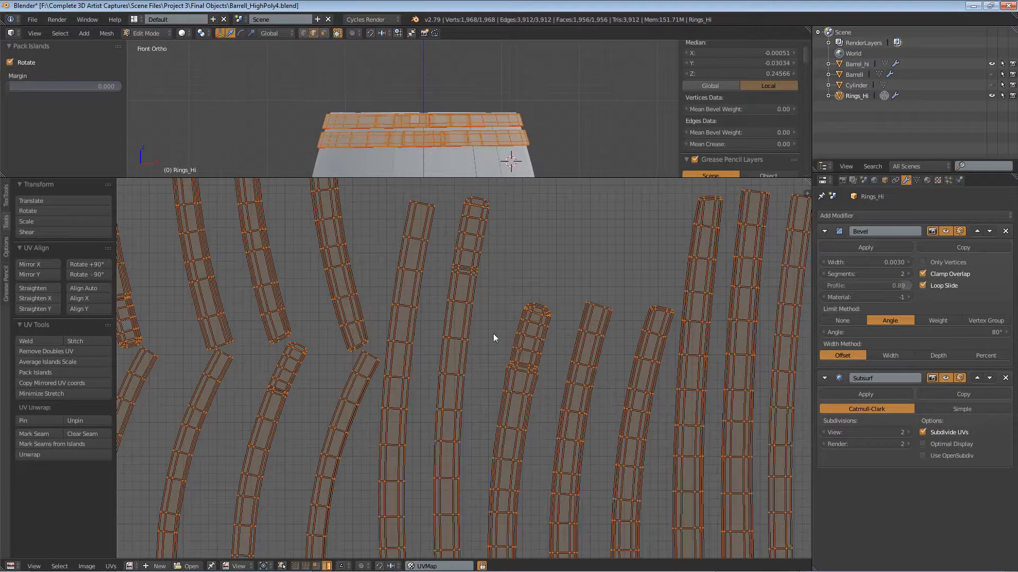
scroll(485, 323, "down", 4)
scroll(485, 323, "down", 2)
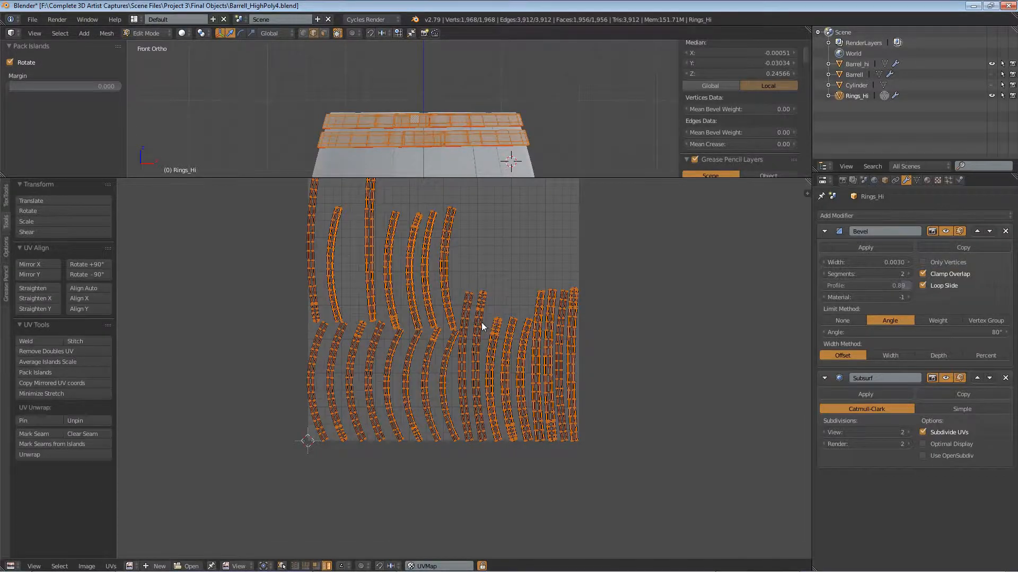
scroll(441, 317, "up", 3)
scroll(441, 317, "down", 3)
middle_click_drag(442, 284, 452, 318)
scroll(452, 322, "up", 3)
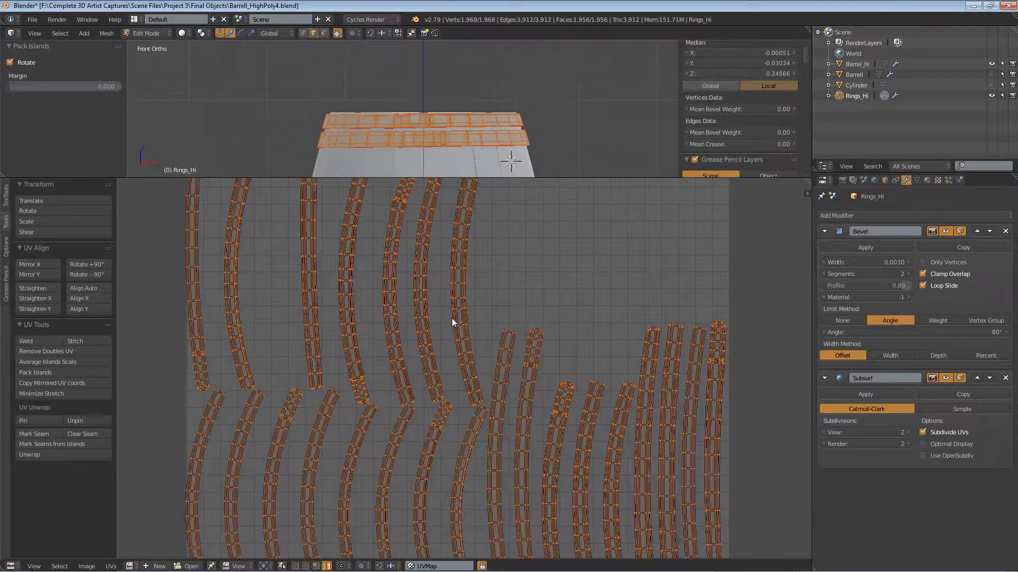
scroll(453, 322, "down", 1)
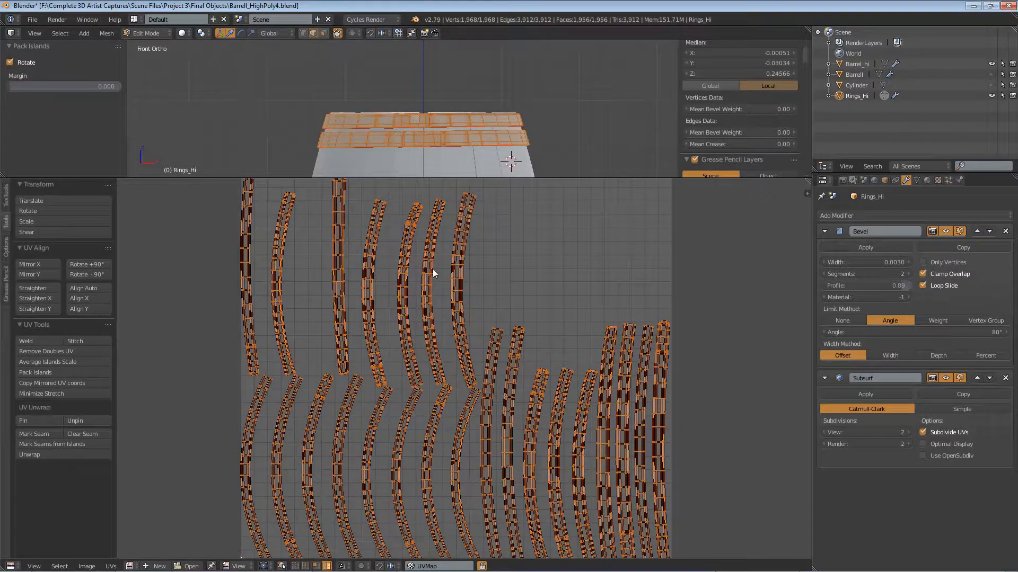
scroll(433, 272, "down", 2)
scroll(530, 119, "down", 3)
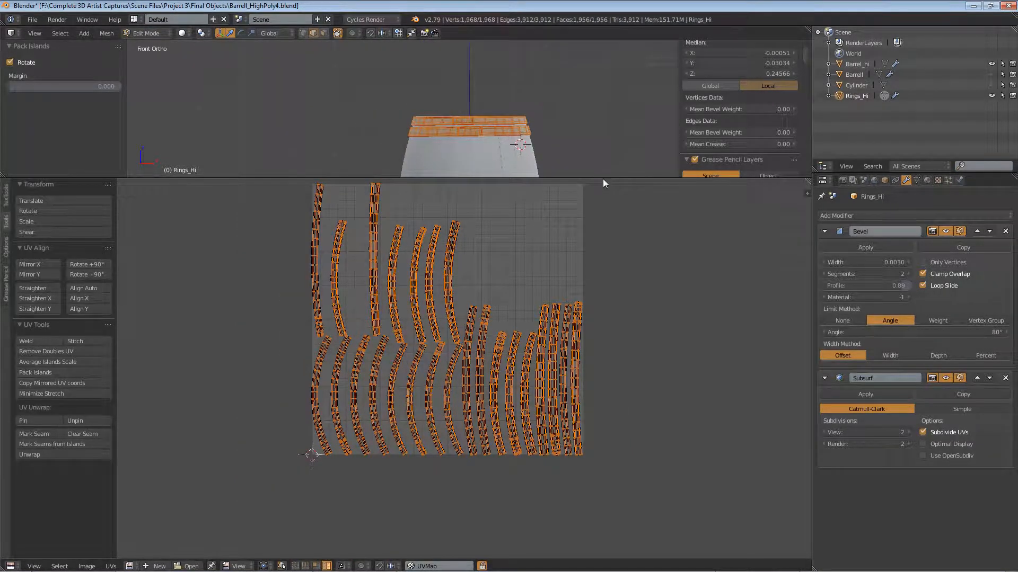
Step: Enlarge the 3D view over the UV editor, face the barrel's middle rings in front view, and return Rings_Hi to Object Mode
left_click_drag(603, 179, 600, 233)
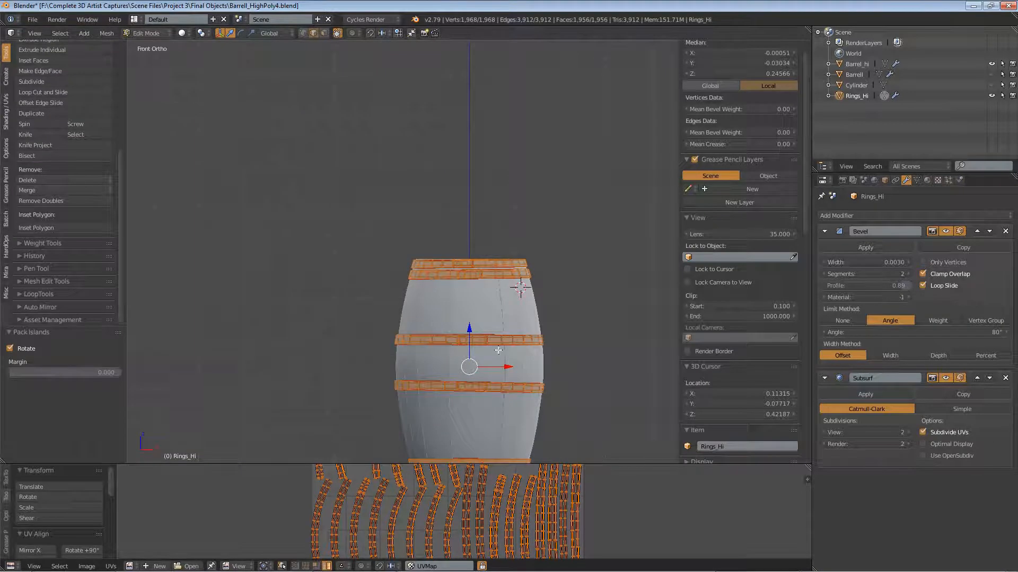
middle_click_drag(502, 322, 495, 215, "shift")
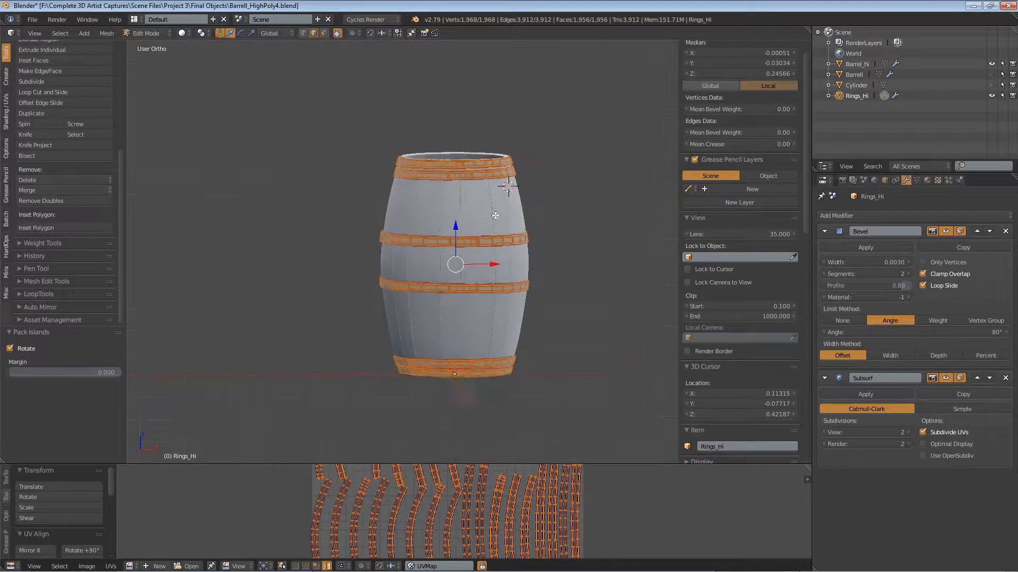
scroll(494, 215, "up", 1)
key("KP_1")
scroll(516, 125, "up", 5)
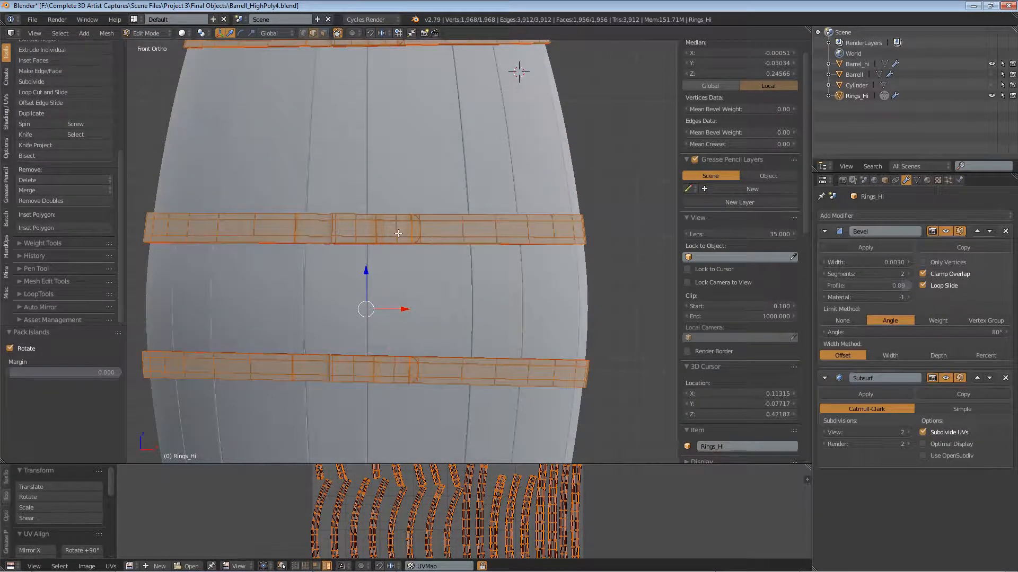
left_click(139, 33)
left_click(149, 46)
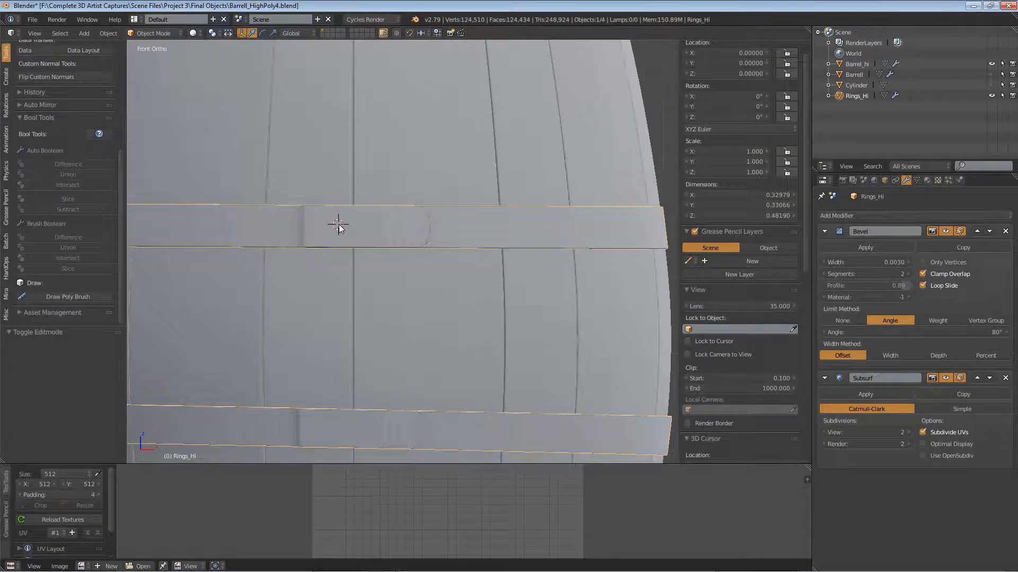
Step: Add an icosphere with 4 subdivisions and size 1.000 at the upper middle ring's overlap, and shade it smooth
key("shift+a")
mouse_move(340, 227)
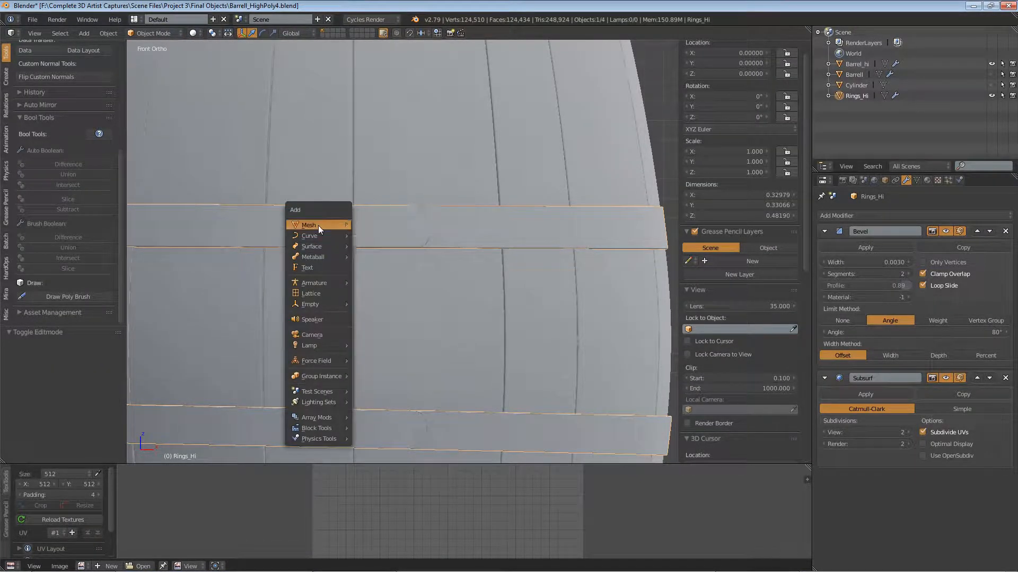
left_click(390, 266)
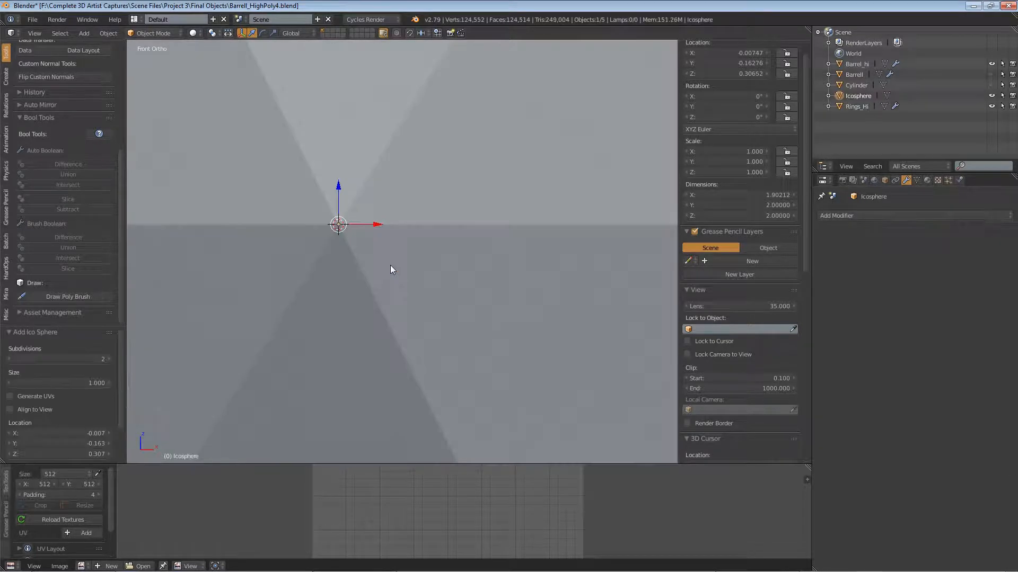
key("KP_Decimal")
scroll(390, 265, "down", 3)
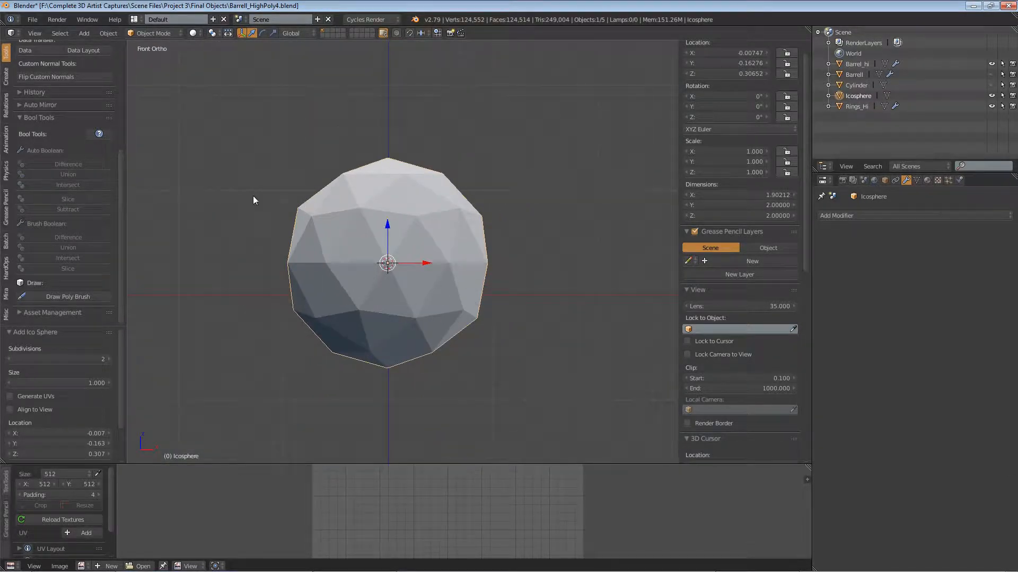
left_click(108, 360)
left_click(108, 360)
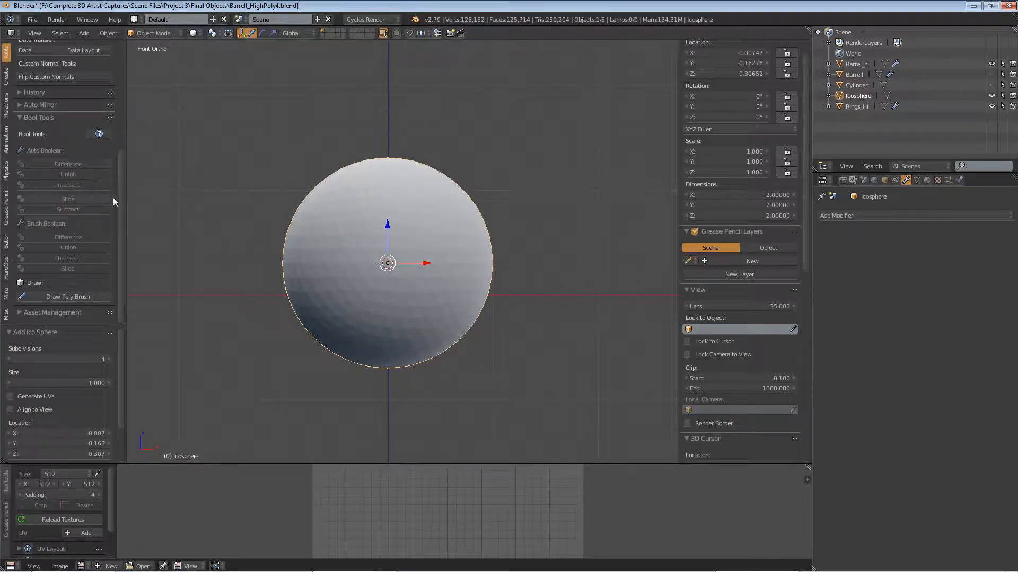
left_click_drag(122, 201, 155, 82)
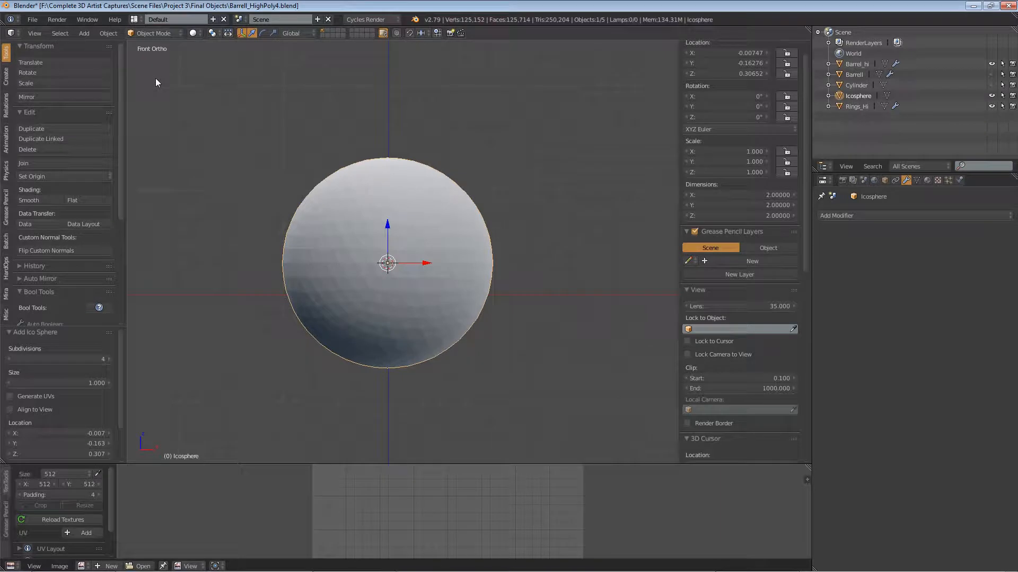
left_click(27, 198)
Step: Enter Edit Mode on the Icosphere and display it in wireframe
left_click(161, 32)
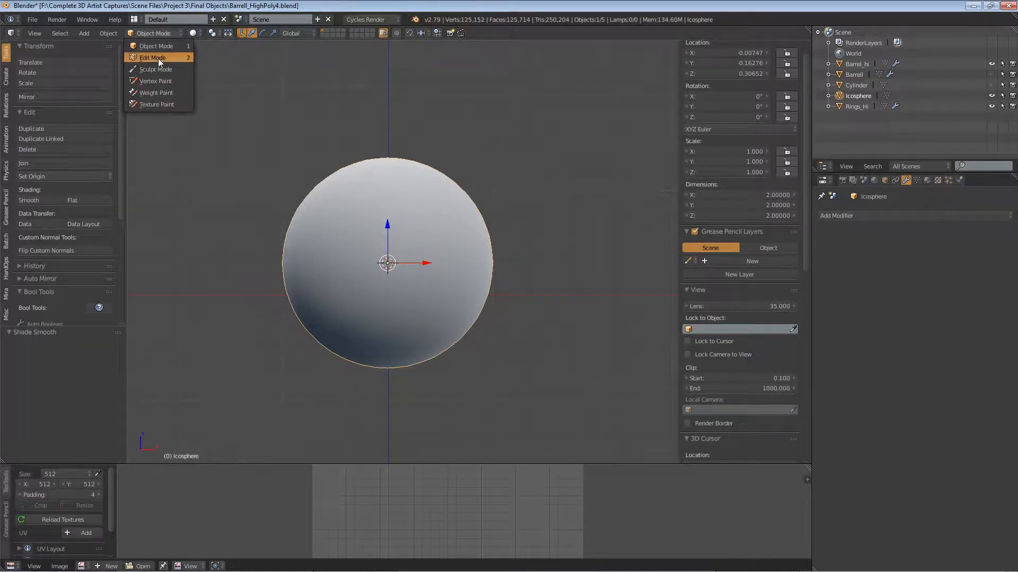
left_click(158, 58)
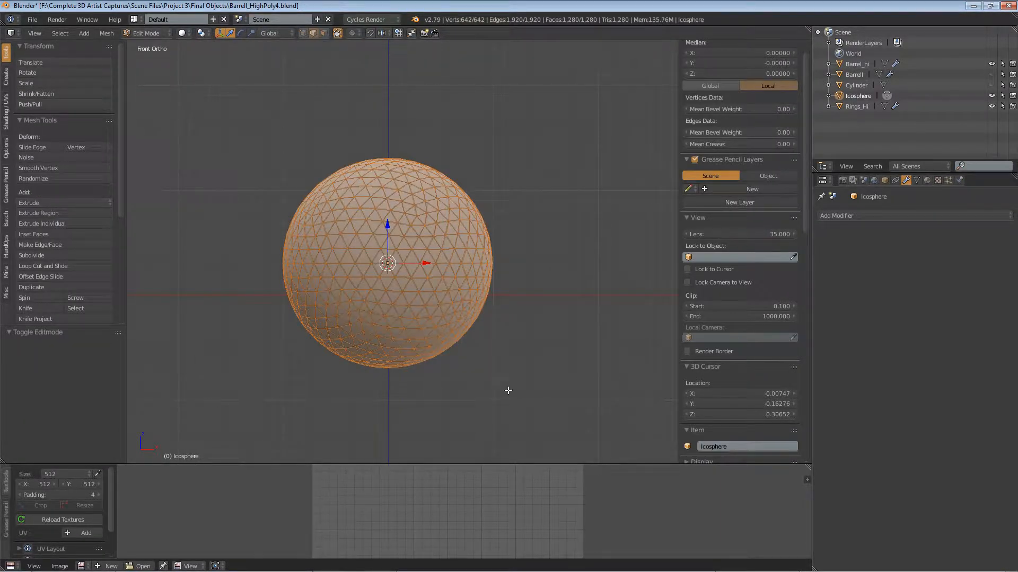
left_click(183, 34)
left_click(195, 58)
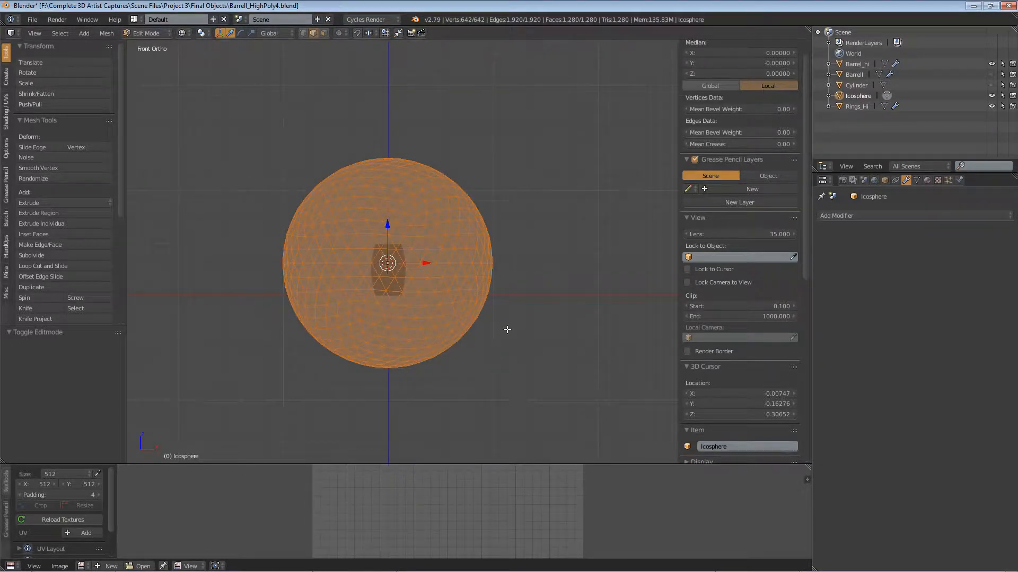
Step: Isolate the selection to the icosphere's lower half and delete those faces, leaving a half-sphere dome
key("b")
middle_click_drag(595, 129, 151, 254)
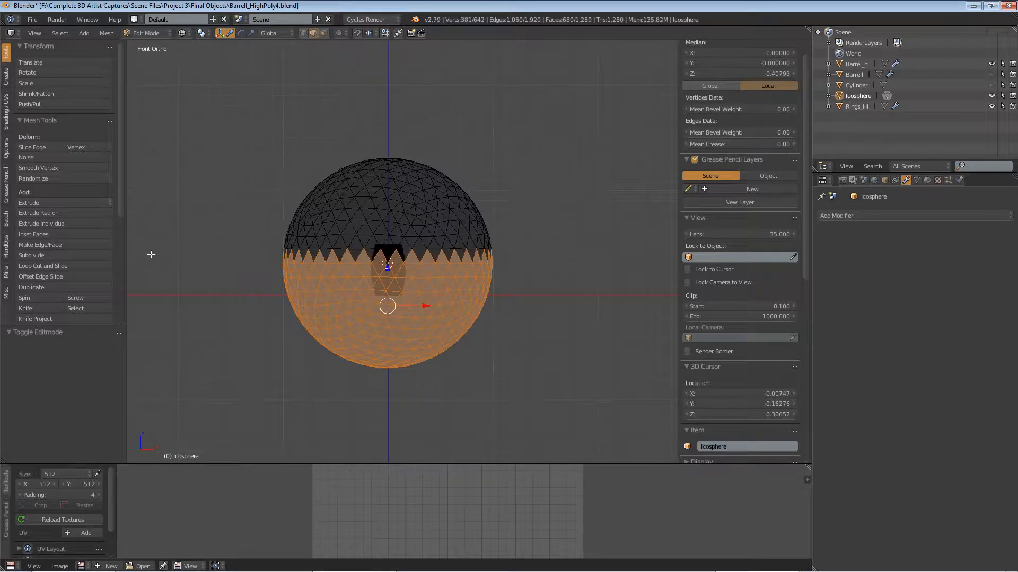
key("b")
middle_click_drag(189, 140, 529, 278)
key("b")
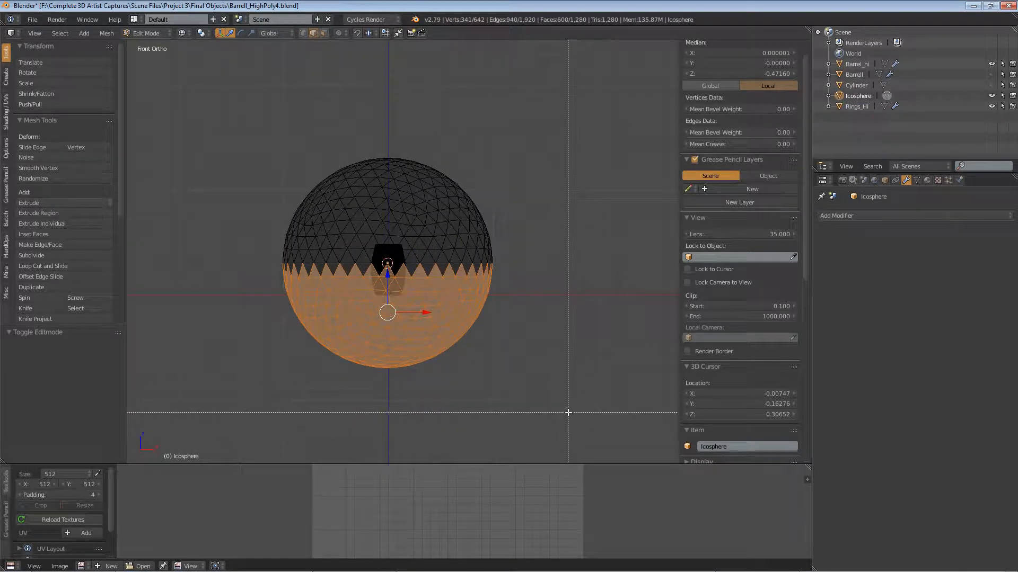
left_click_drag(631, 412, 191, 270)
key("b")
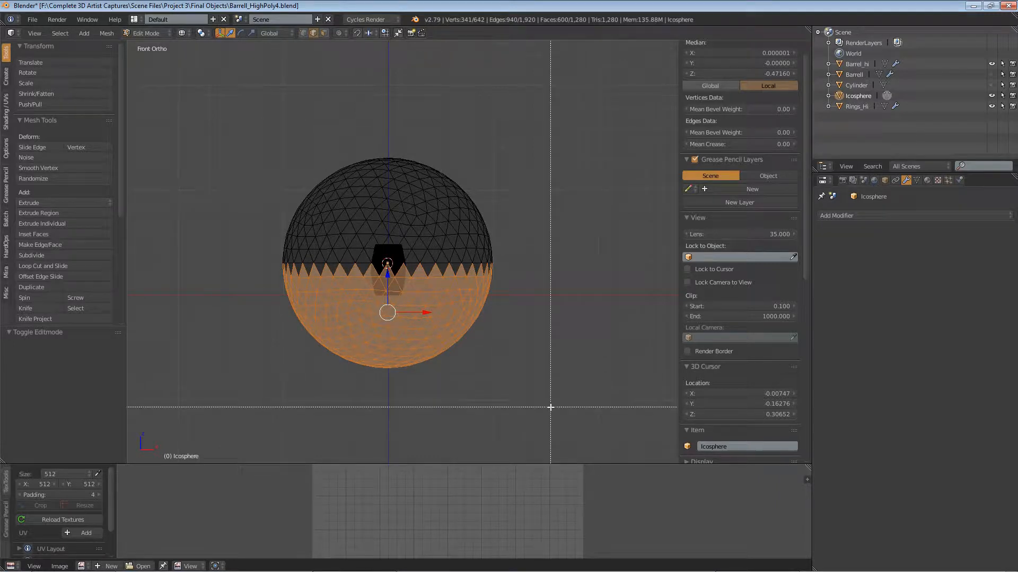
left_click_drag(549, 408, 177, 260)
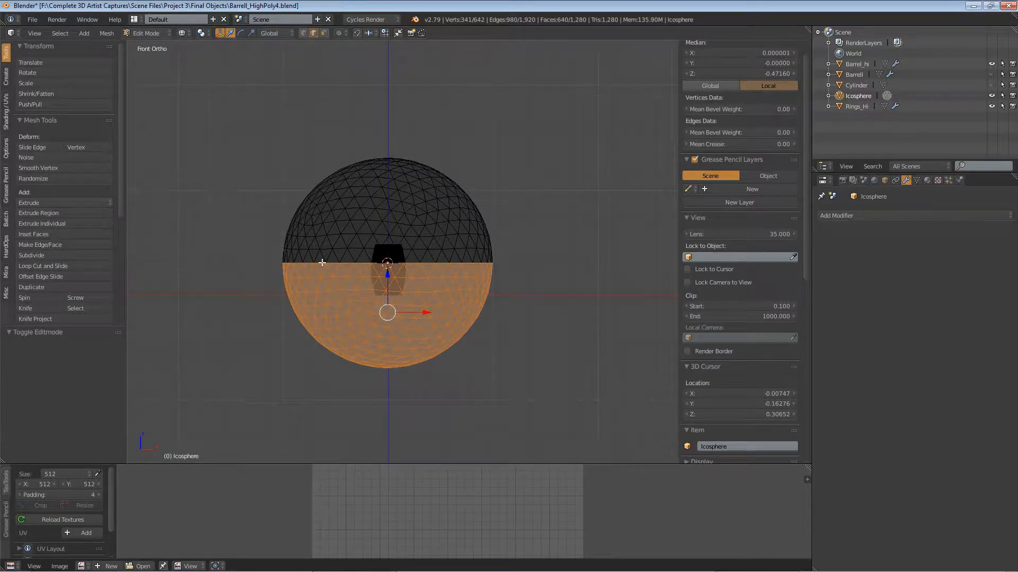
key("x")
left_click(427, 265)
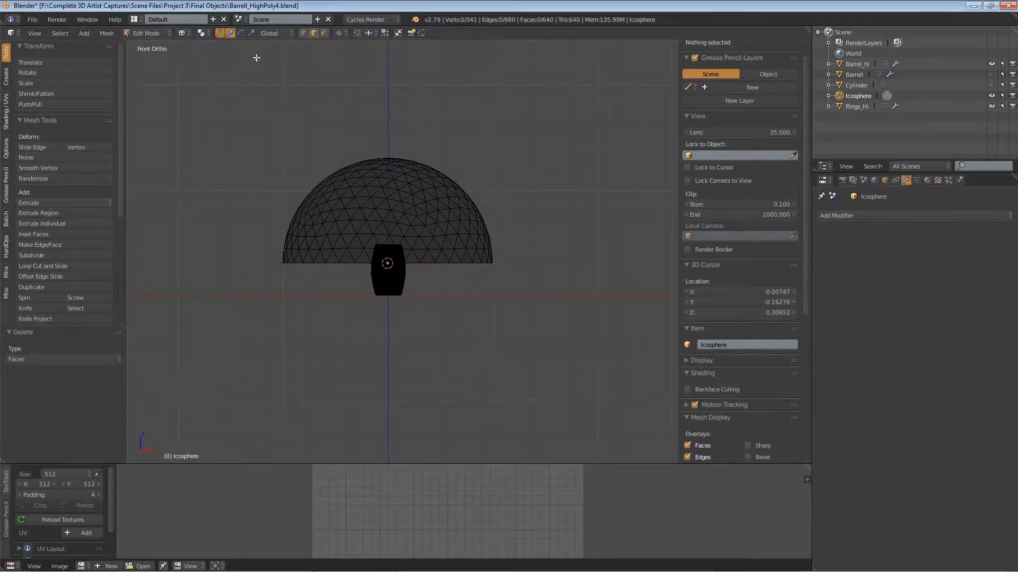
Step: Select the dome's open bottom edge loop and extrude it straight down about 0.232
right_click(453, 261)
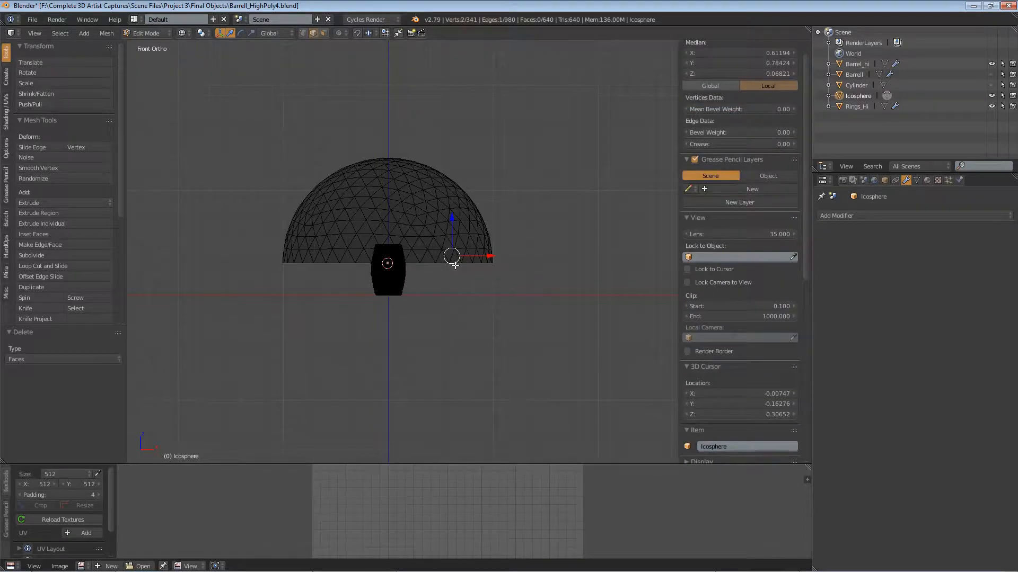
right_click(455, 264, "alt")
key("e")
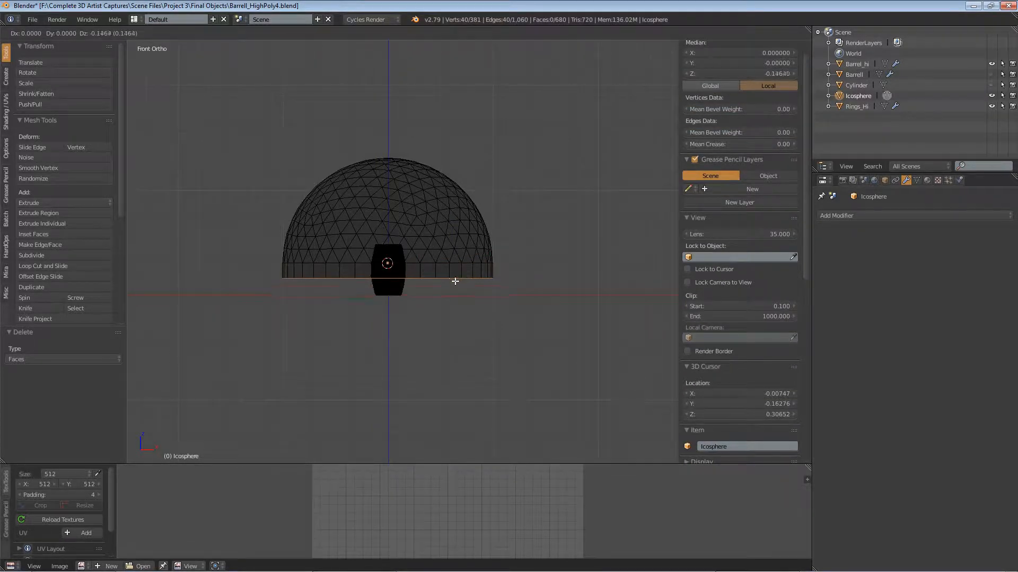
left_click(454, 288)
right_click(455, 289)
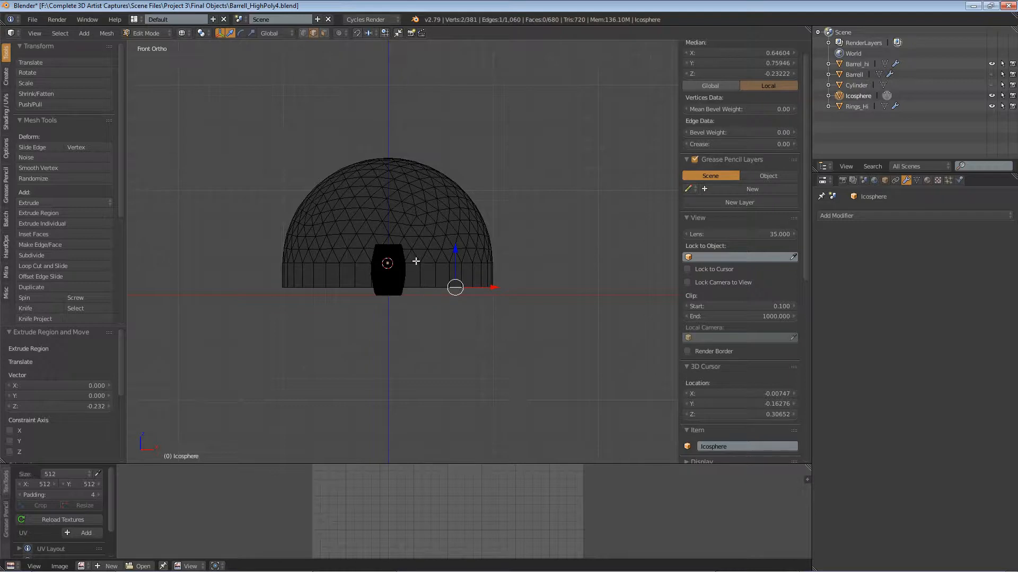
Step: Flatten the whole dome to about 0.176 along Z and scale it uniformly to about 0.049
key("a")
key("a")
key("shift+s")
key("Escape")
key("s")
key("z")
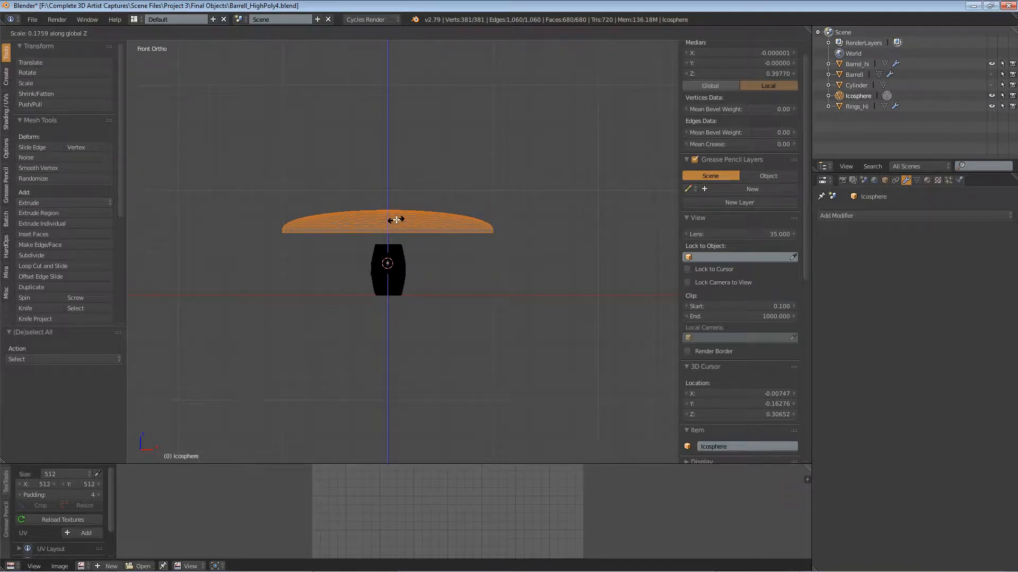
left_click(396, 219)
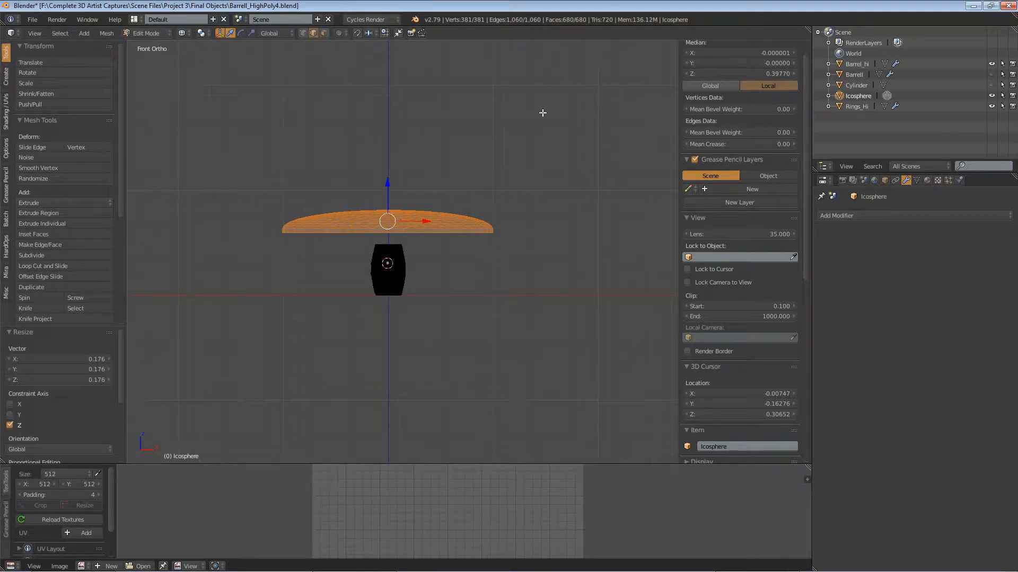
key("s")
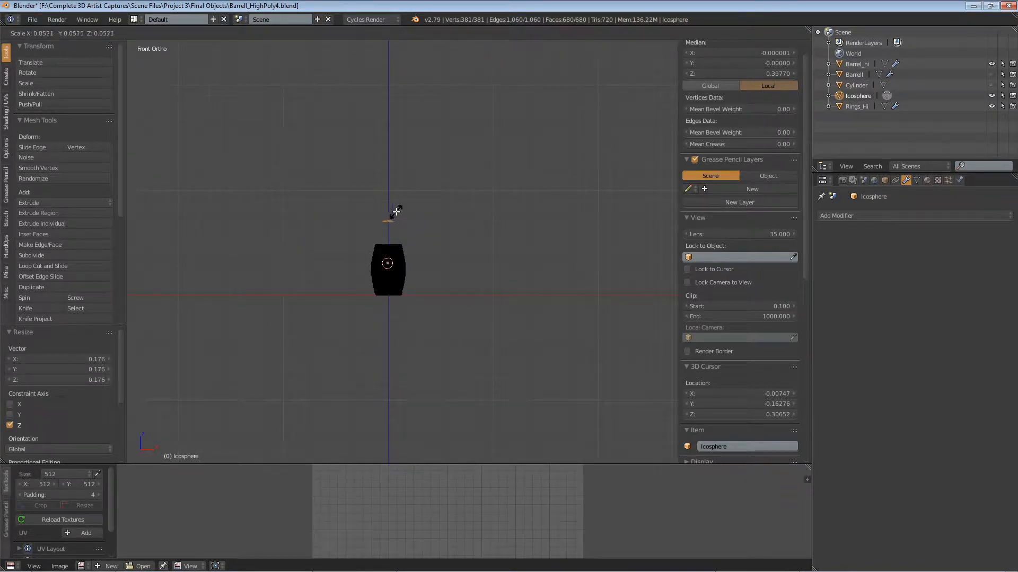
left_click(395, 213)
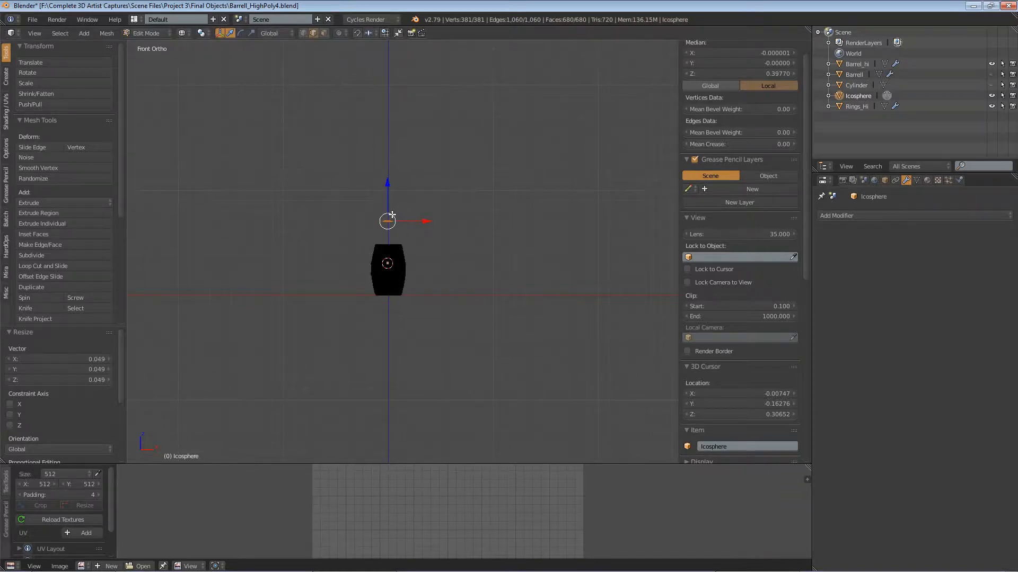
Step: Try lowering the flattened dome about 0.241 along Z toward the barrel, and undo that move
scroll(392, 214, "up", 8)
left_click(370, 185)
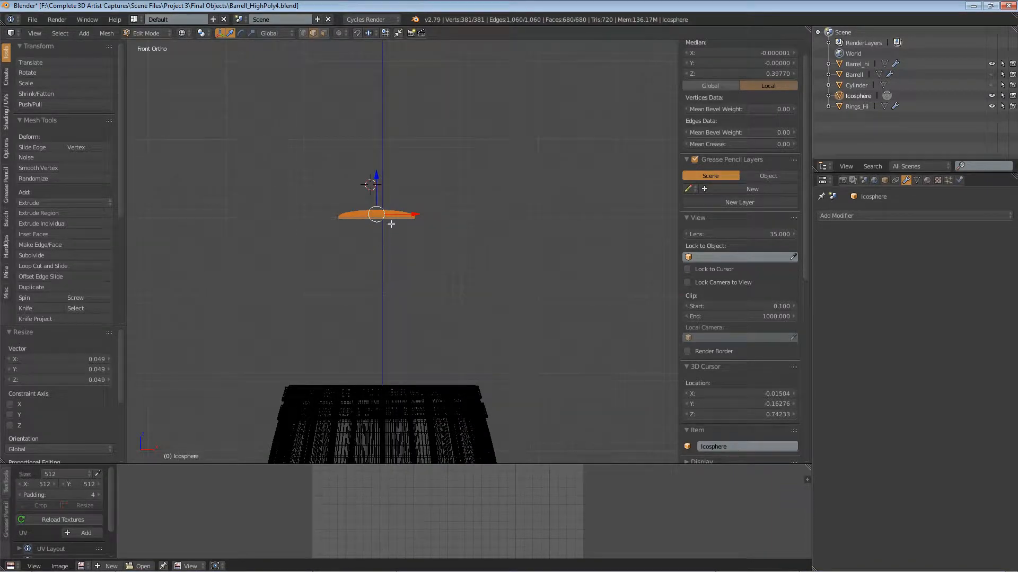
left_click_drag(376, 182, 382, 371)
middle_click_drag(432, 395, 463, 42, "shift")
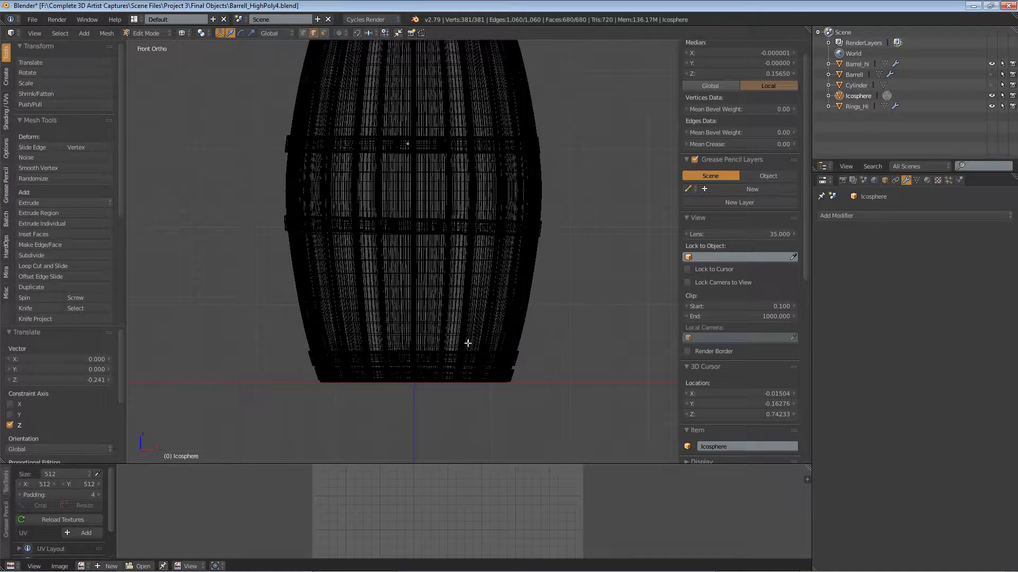
middle_click_drag(449, 248, 425, 393, "shift")
key("ctrl+z")
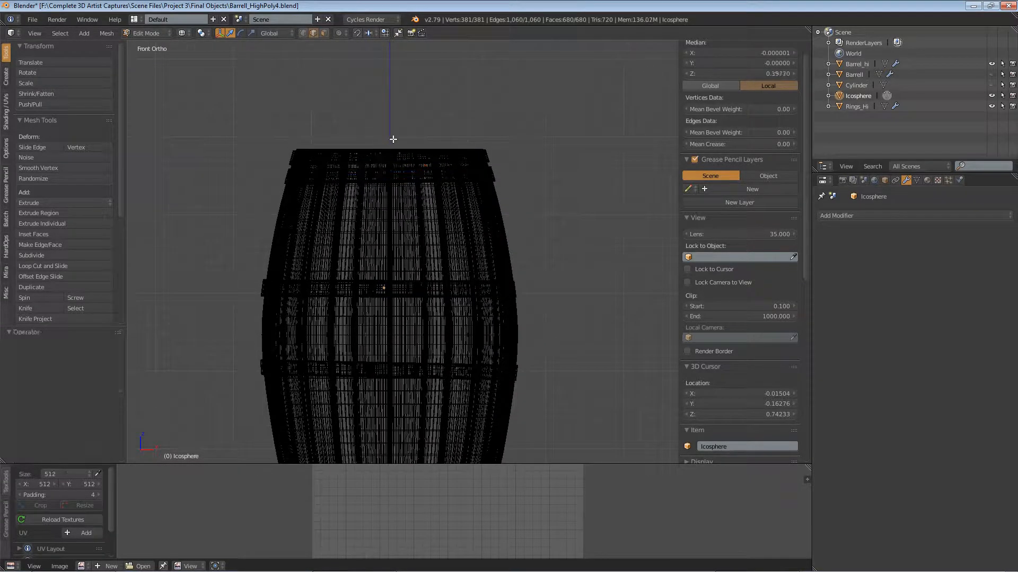
scroll(392, 138, "down", 6)
middle_click_drag(463, 80, 452, 288, "shift")
scroll(386, 297, "up", 8)
scroll(319, 308, "up", 1)
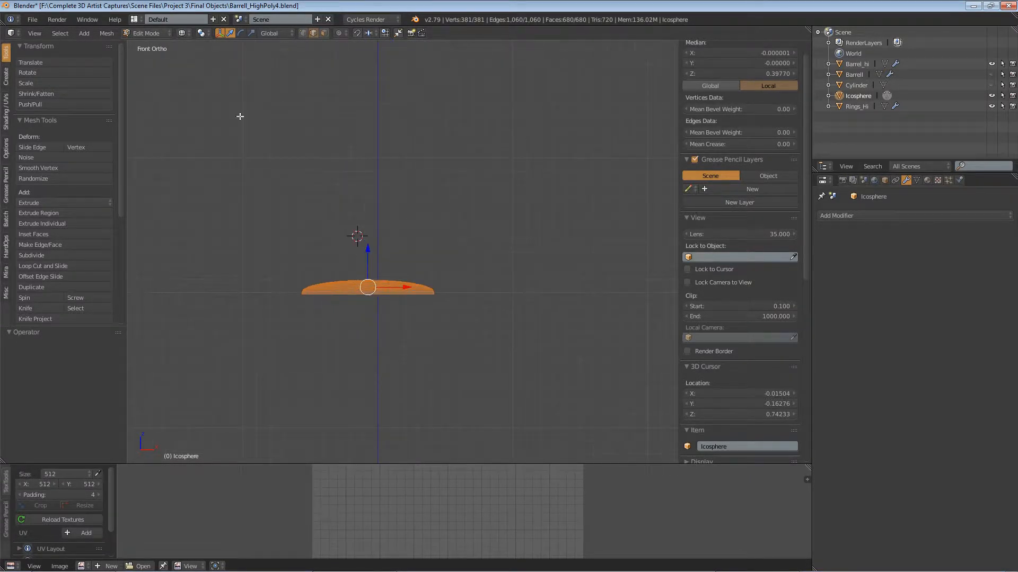
left_click(140, 33)
left_click(151, 45)
scroll(356, 278, "down", 9)
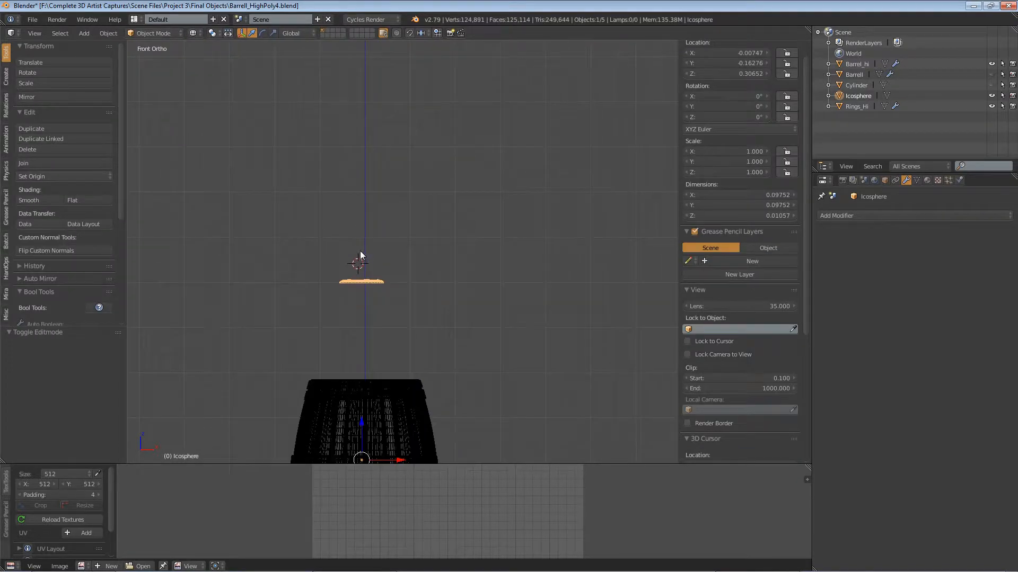
scroll(372, 285, "up", 3)
left_click(147, 33)
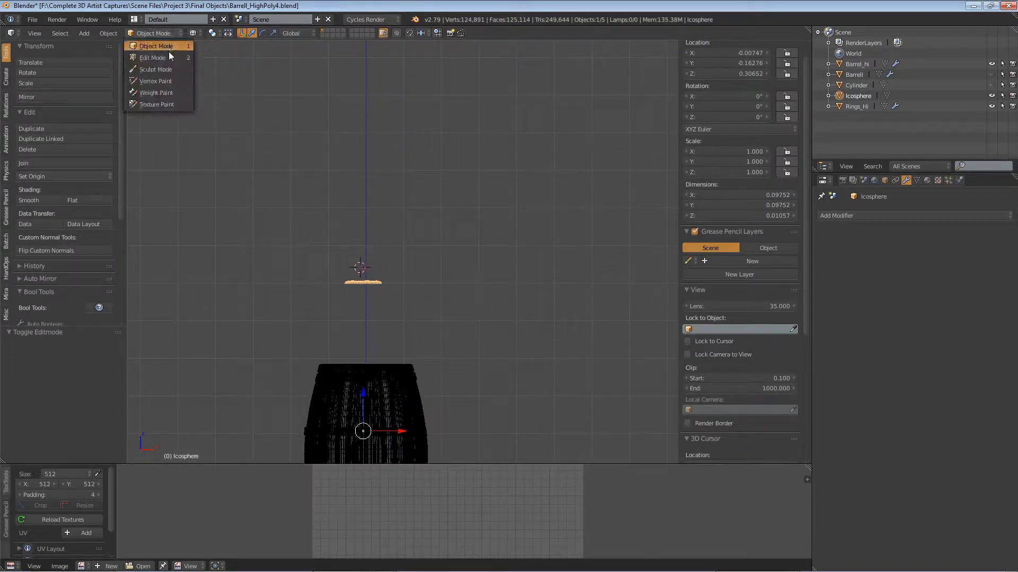
left_click(169, 52)
Step: Lower the dome about 0.397 along Z onto the upper middle ring and raise it about 0.004
scroll(397, 329, "down", 3)
key("g")
key("z")
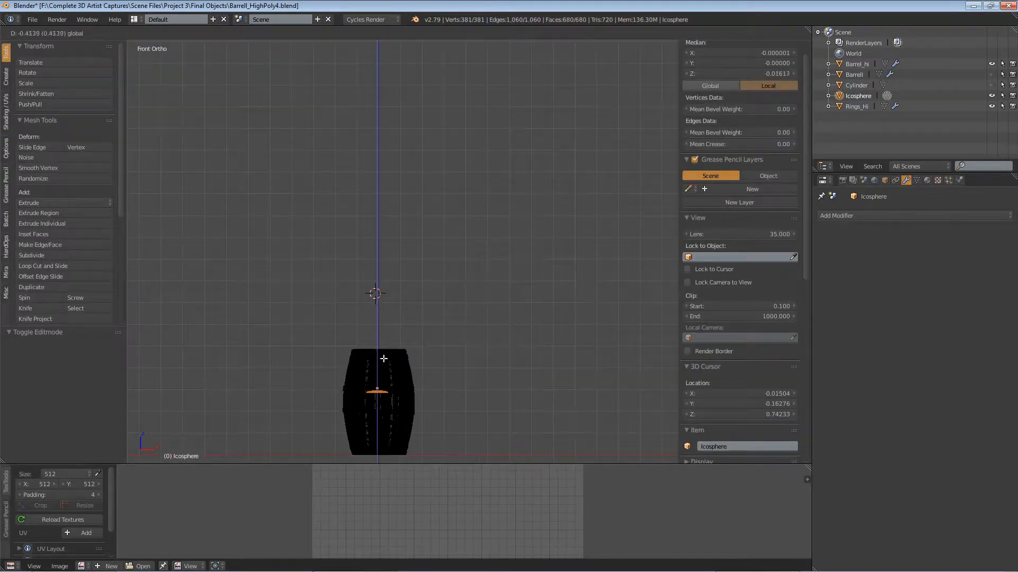
left_click(383, 357)
scroll(392, 358, "up", 6)
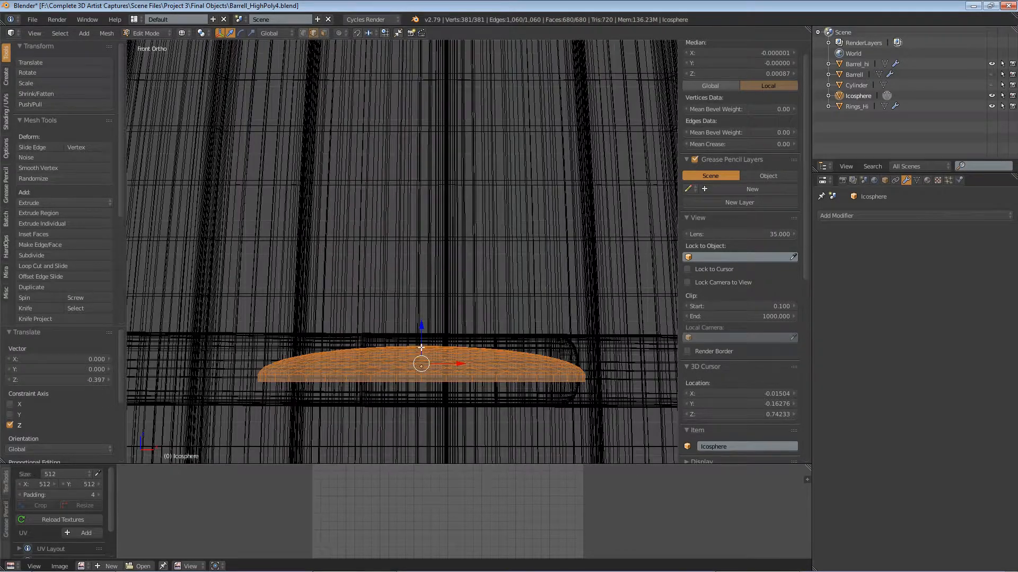
key("g")
key("z")
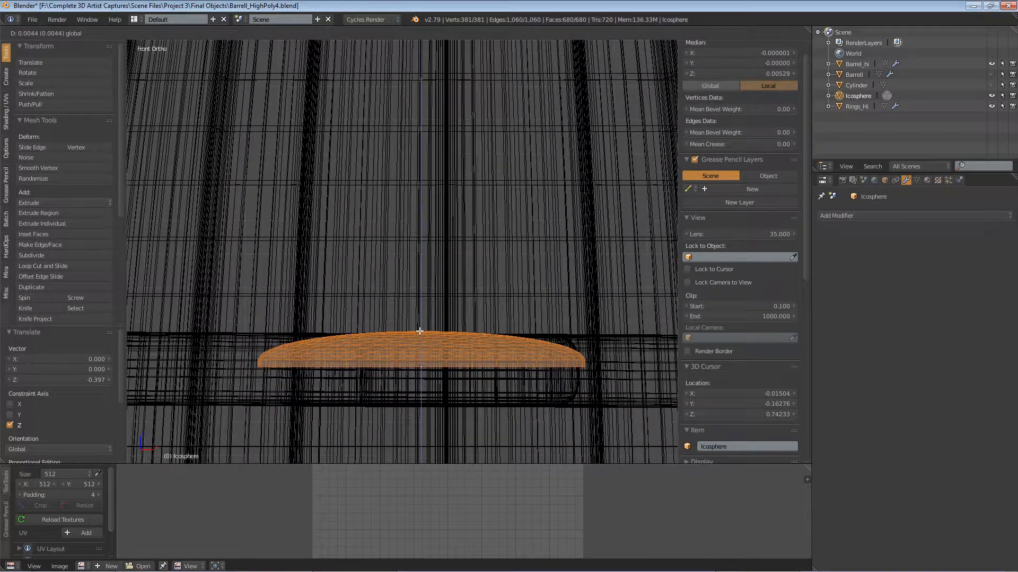
left_click(419, 331)
Step: Scale the dome down to about 0.013 wide and lower it about 0.005 along Z to its origin
scroll(422, 344, "up", 4)
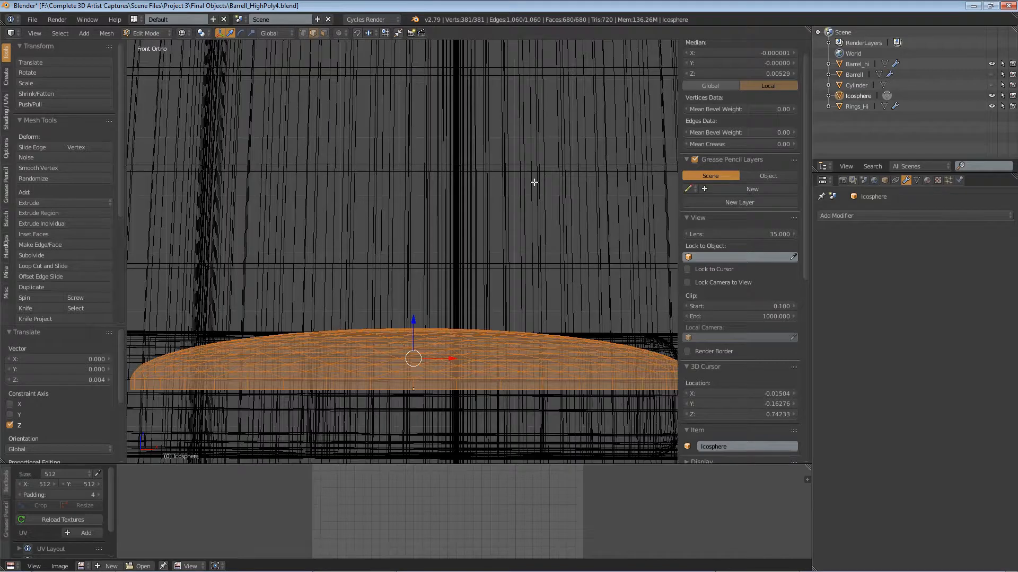
key("s")
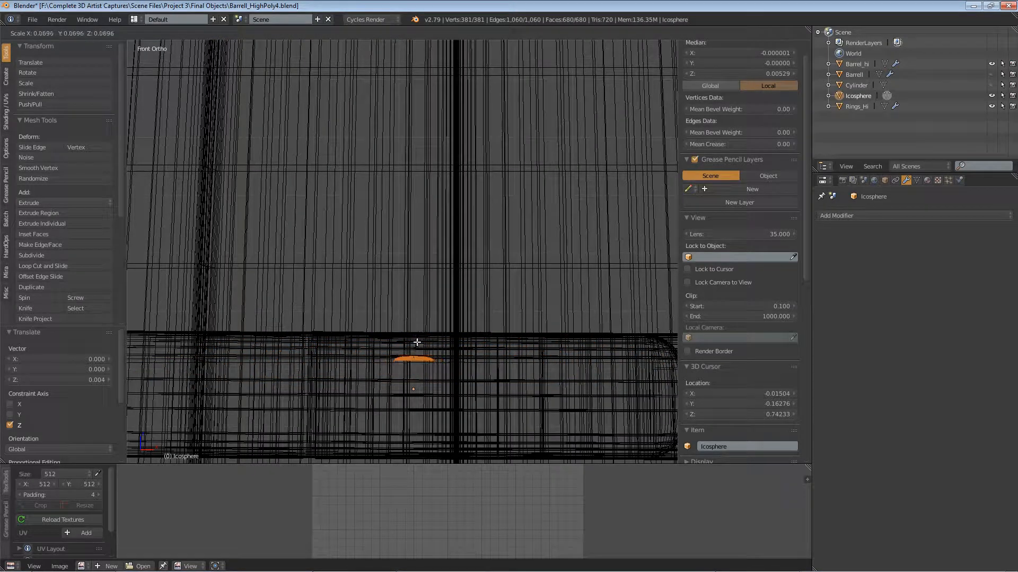
left_click(426, 333)
left_click_drag(414, 327, 414, 353)
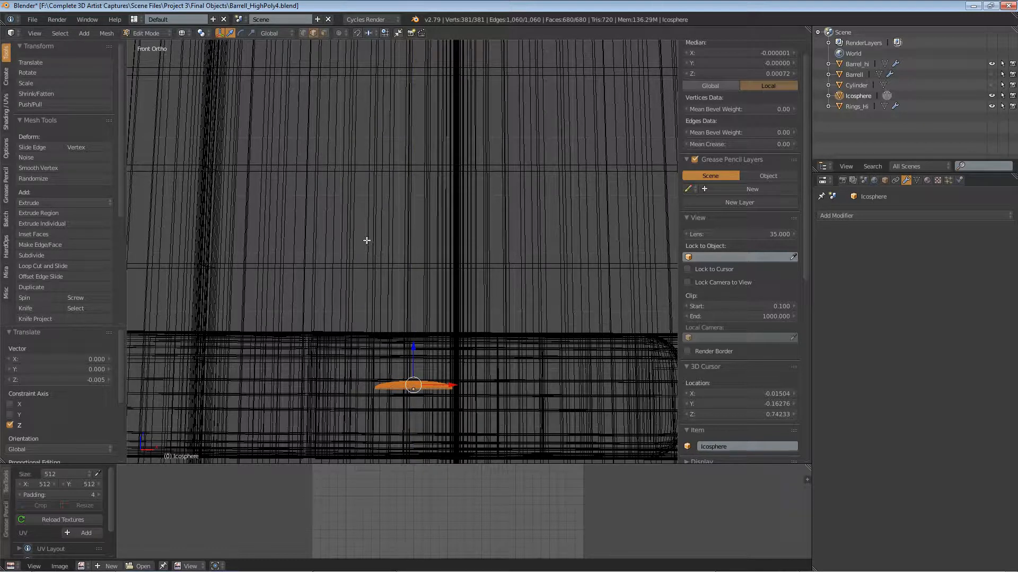
Step: Return the Icosphere to Object Mode and rotate it 90° around the X axis so the dome faces outward
key("Tab")
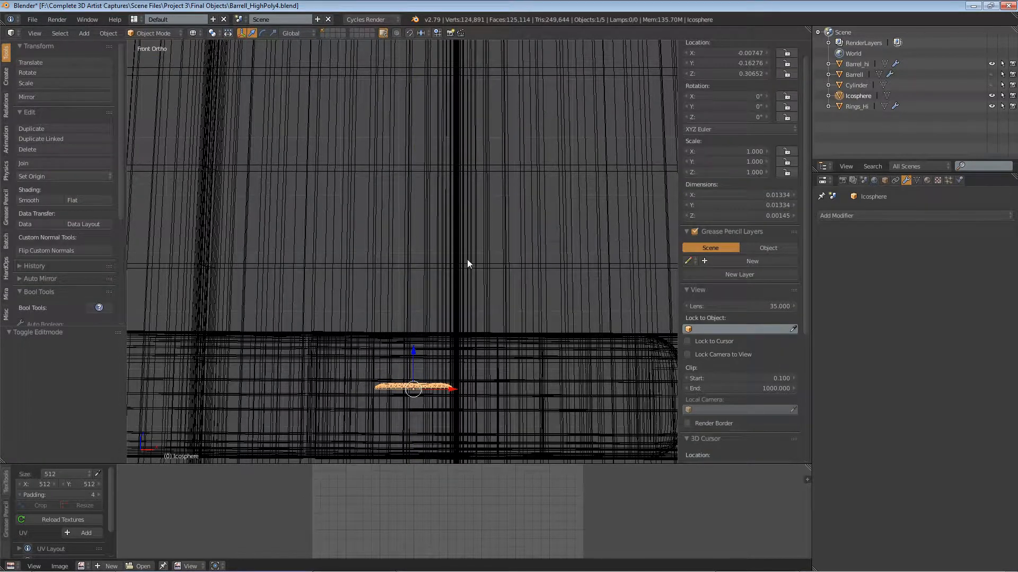
key("r")
key("9")
key("0")
key("x")
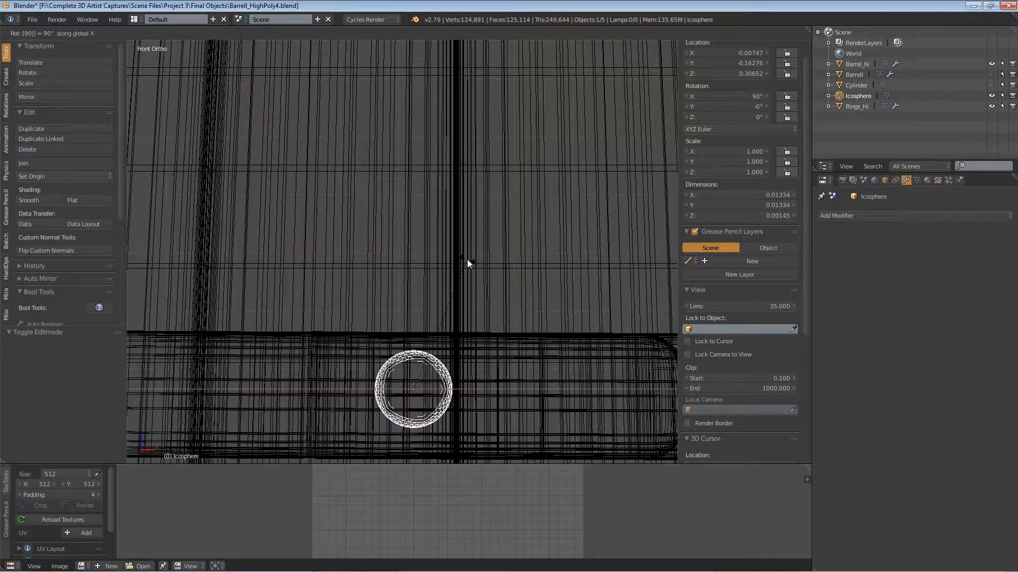
key("Return")
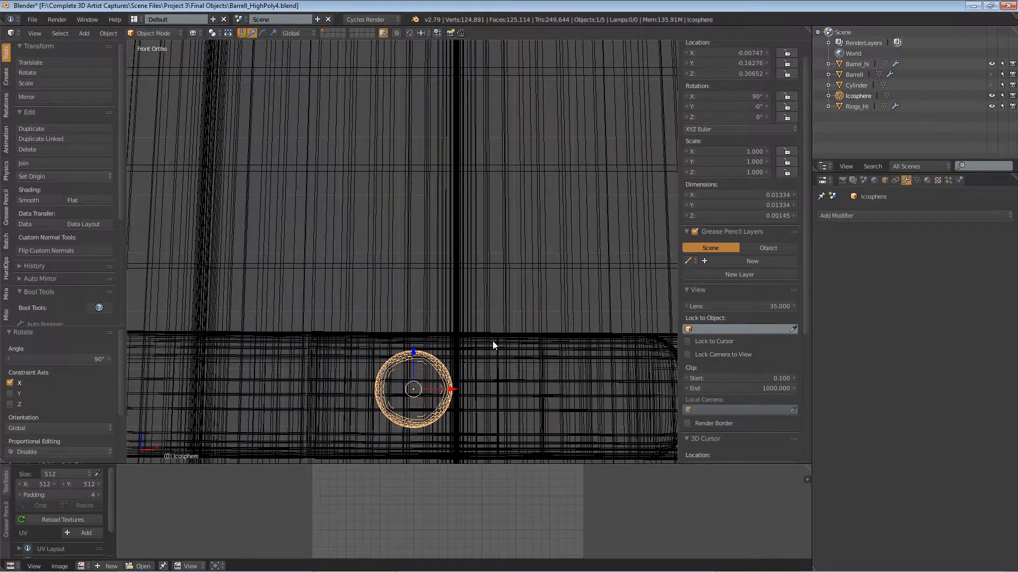
Step: Display the model in solid shading and check the dome's fit on the ring from the front and side
key("KP_7")
left_click(196, 32)
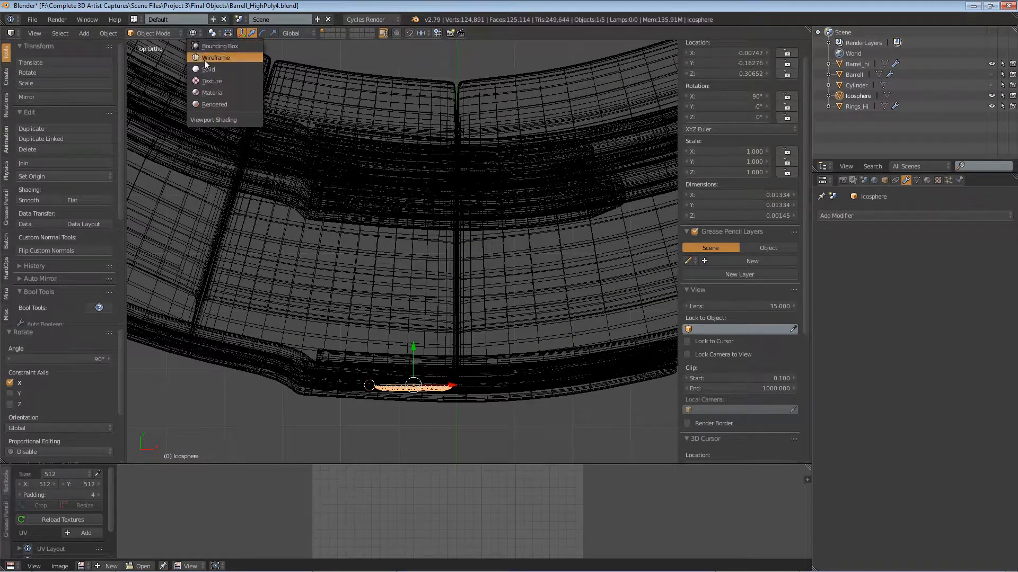
left_click(206, 68)
mouse_move(442, 416)
middle_mouse_down()
mouse_move(422, 393)
mouse_move(397, 306)
mouse_move(363, 328)
mouse_move(361, 278)
middle_mouse_up()
key("KP_1")
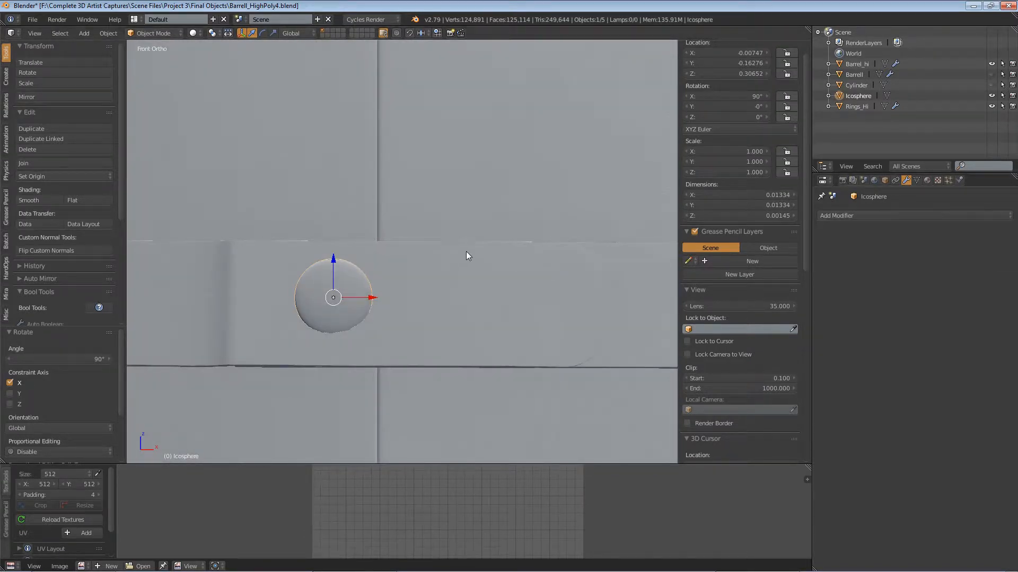
middle_click_drag(465, 254, 325, 281)
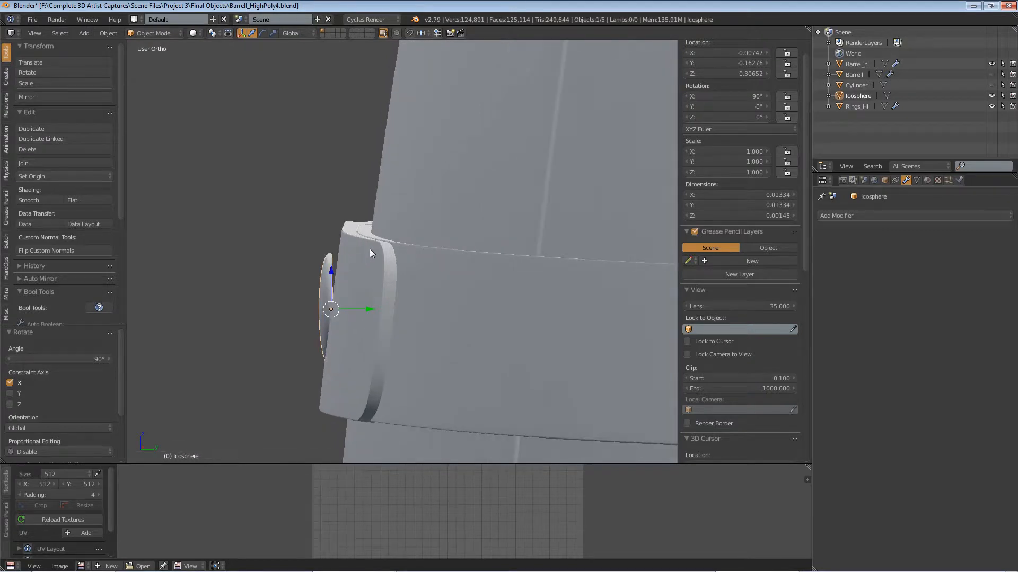
Step: Rotate the dome about 5.64° in right view and about 1.68° in top view to follow the ring's surface
key("KP_3")
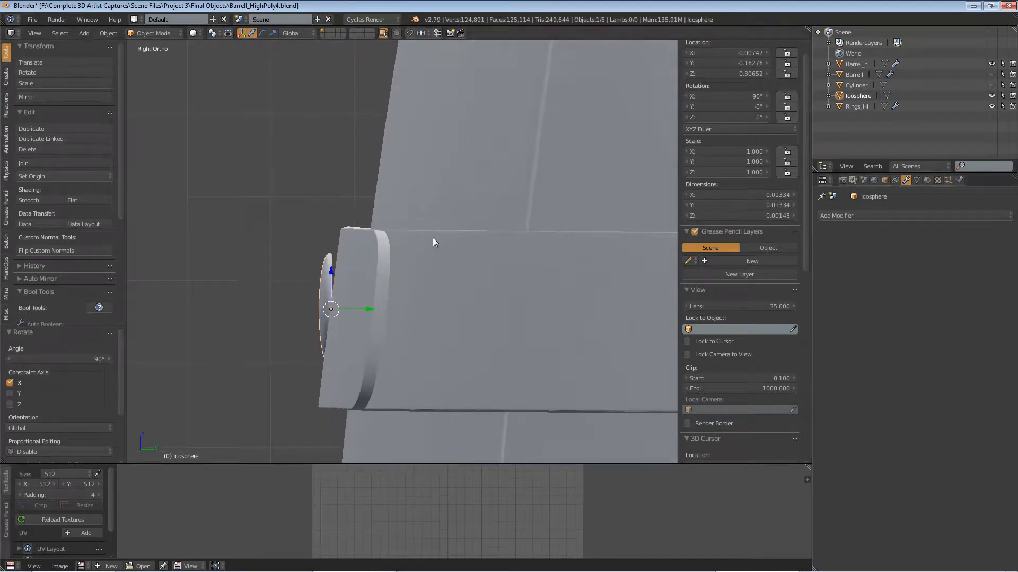
key("r")
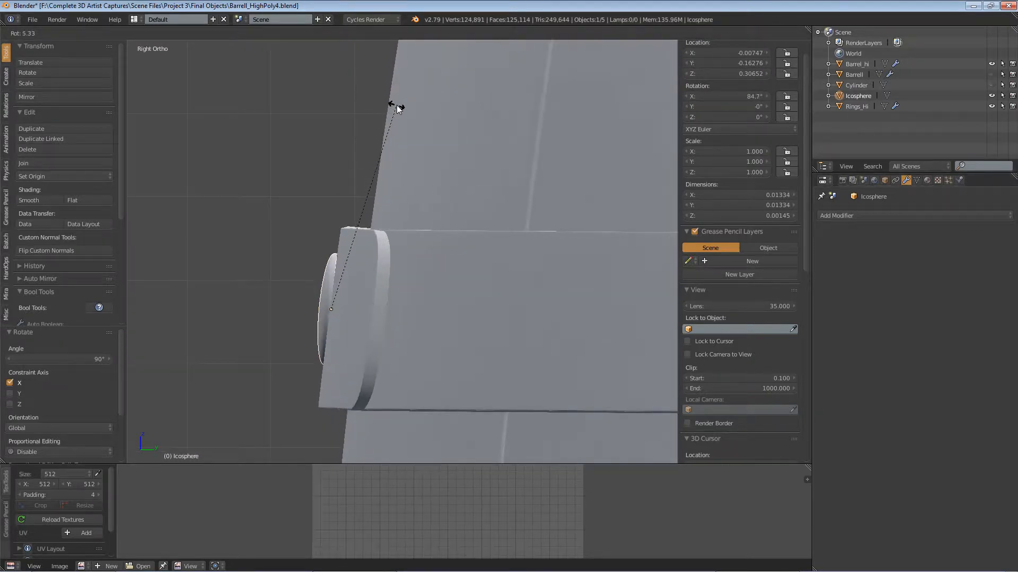
left_click(399, 109)
key("KP_7")
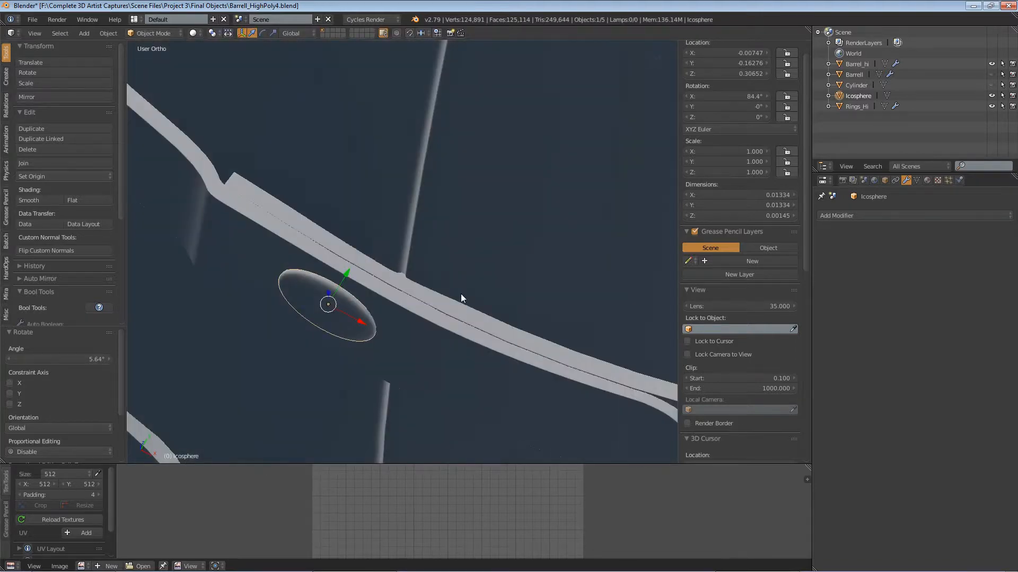
key("r")
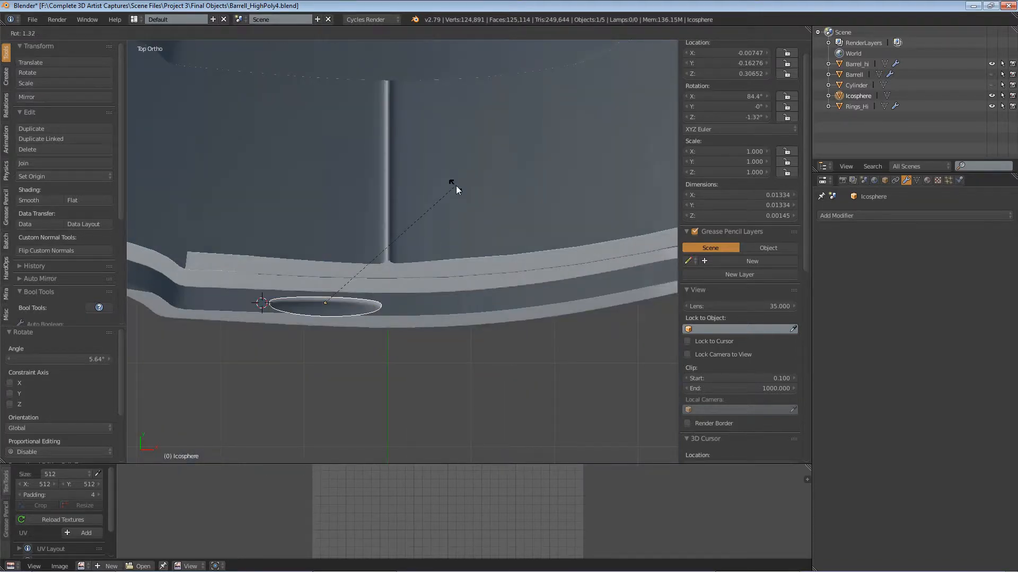
left_click(456, 186)
Step: Scale the dome to about 0.513 and move it about 0.0001 along Y into the ring's surface
scroll(316, 335, "up", 4)
middle_click_drag(317, 335, 460, 221)
key("s")
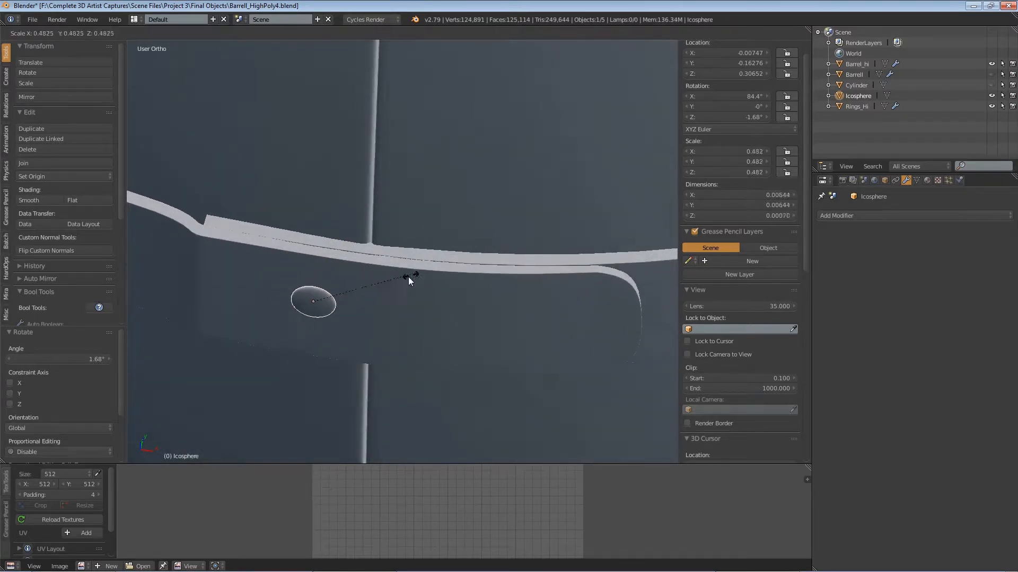
left_click(409, 252)
middle_click_drag(409, 253, 342, 295)
scroll(319, 304, "up", 3)
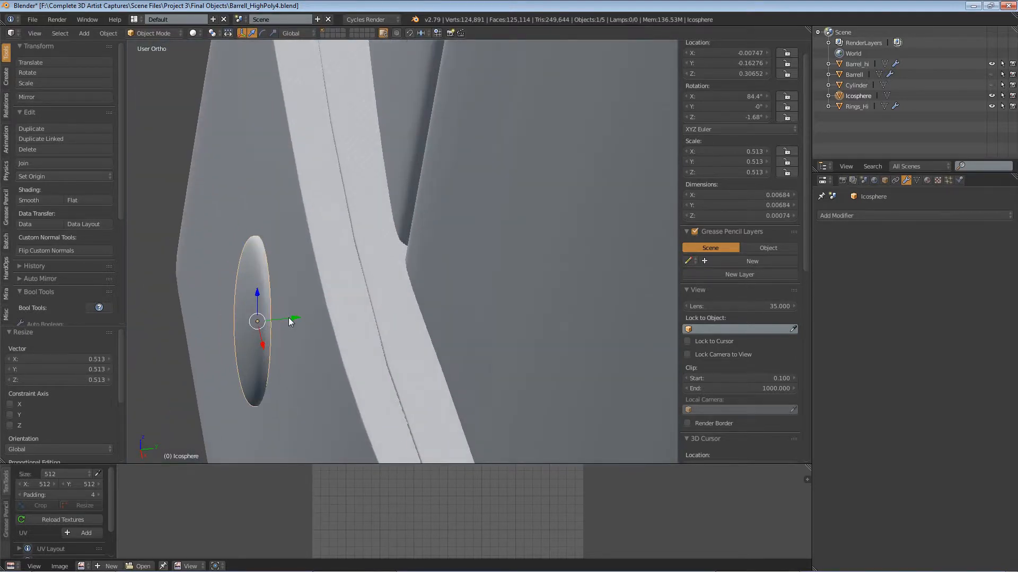
key("g")
key("y")
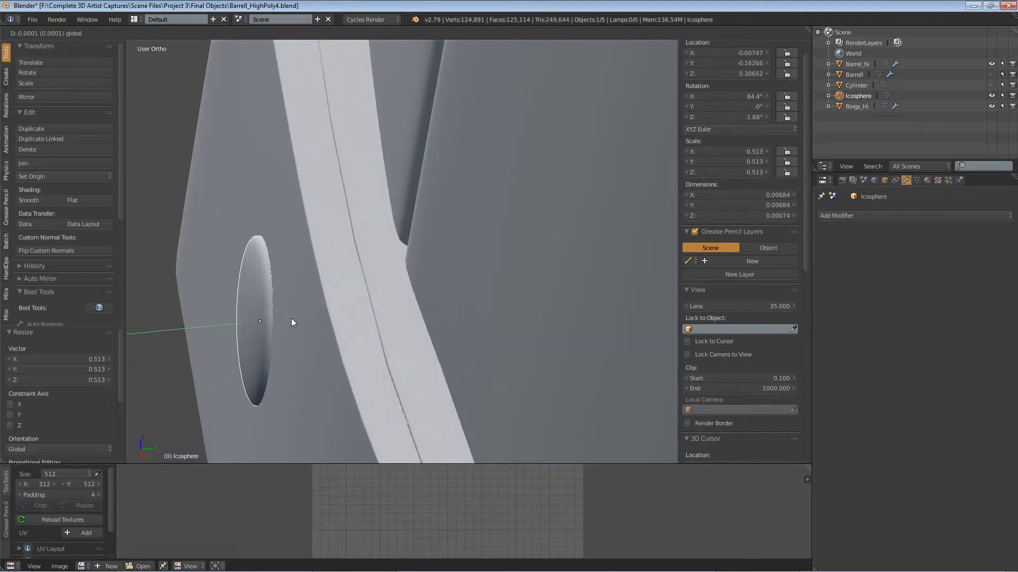
left_click(291, 318)
scroll(291, 318, "down", 12)
middle_click_drag(291, 318, 404, 360)
scroll(419, 299, "down", 4)
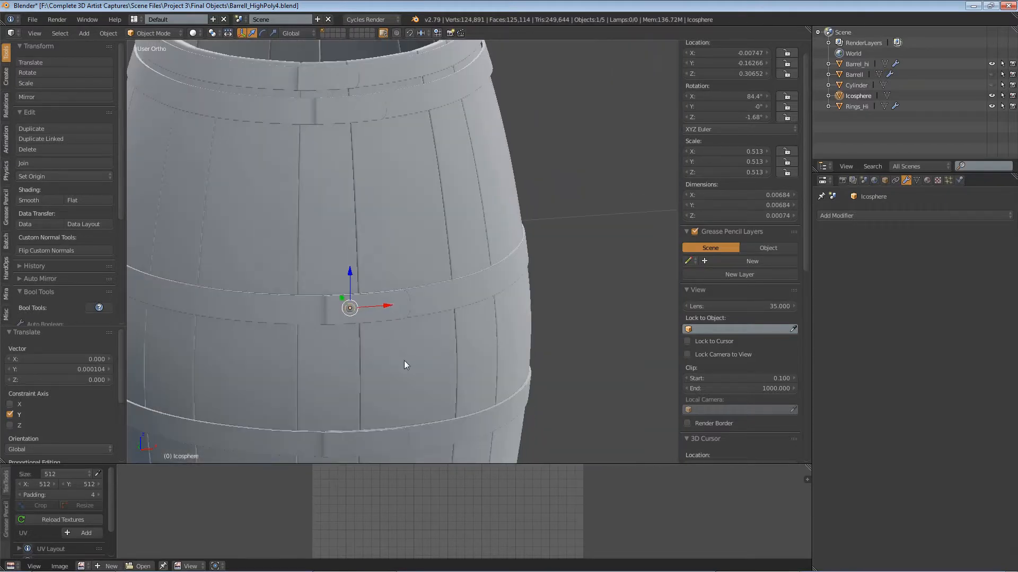
scroll(421, 272, "down", 6)
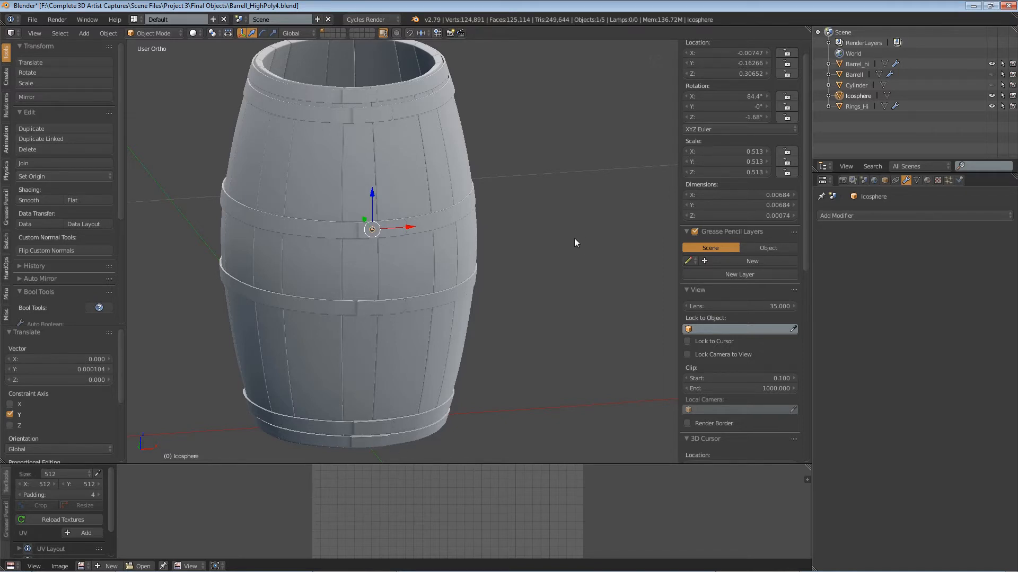
middle_click_drag(575, 239, 472, 218)
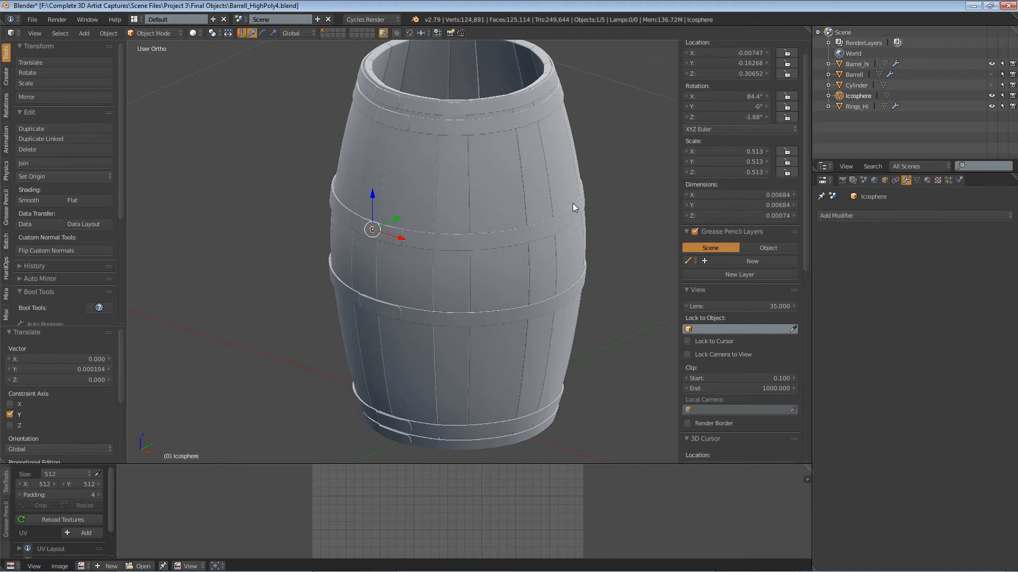